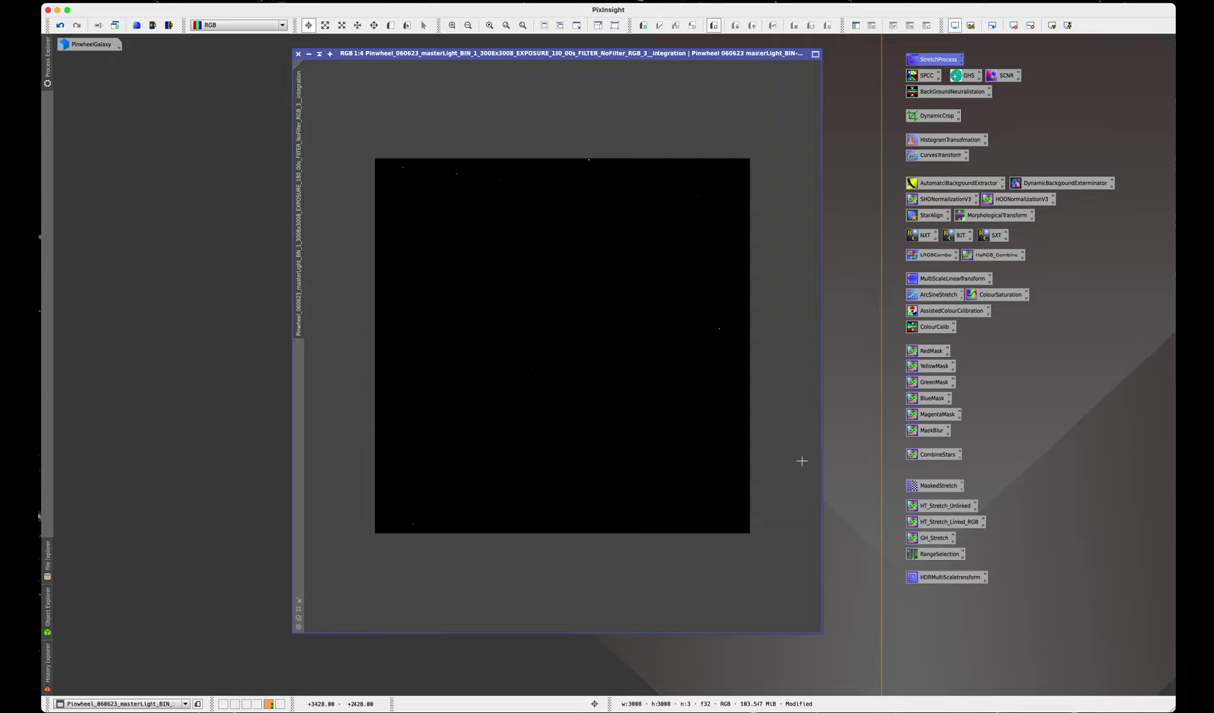
# Step: Enlarge the dark Pinwheel image window and shift it slightly up and left
pyautogui.moveTo(822, 636); pyautogui.dragTo(852, 653)
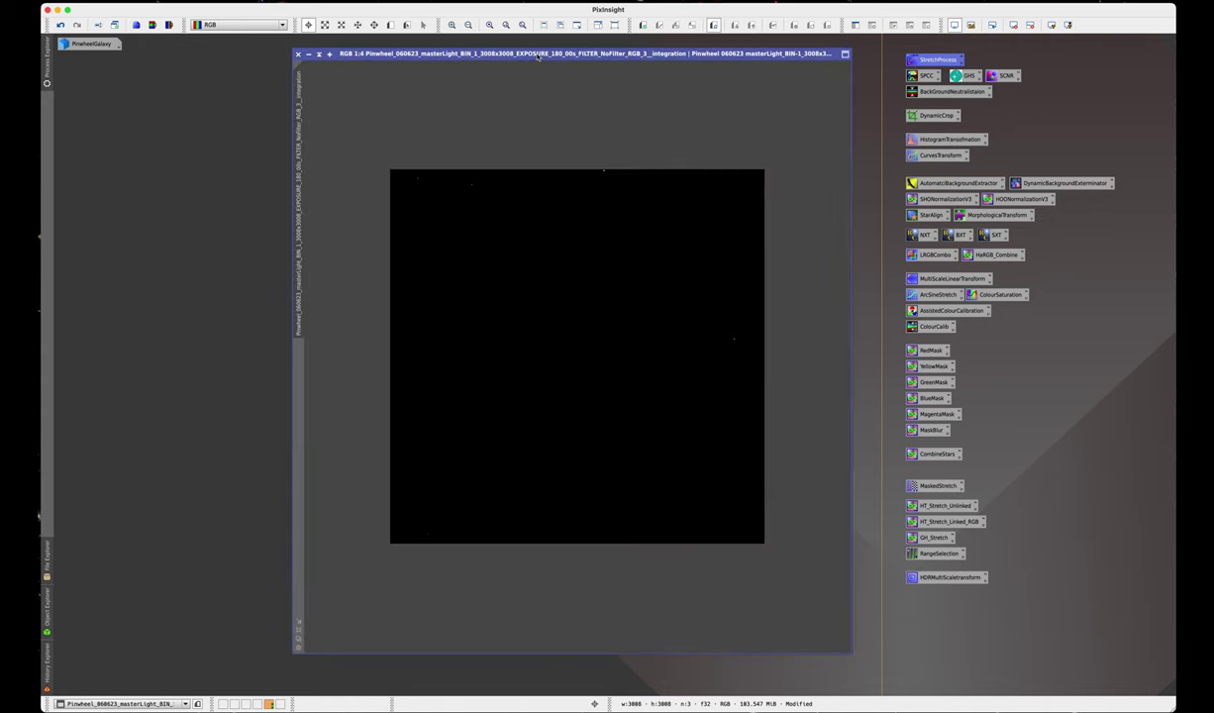
pyautogui.moveTo(537, 57); pyautogui.dragTo(522, 52)
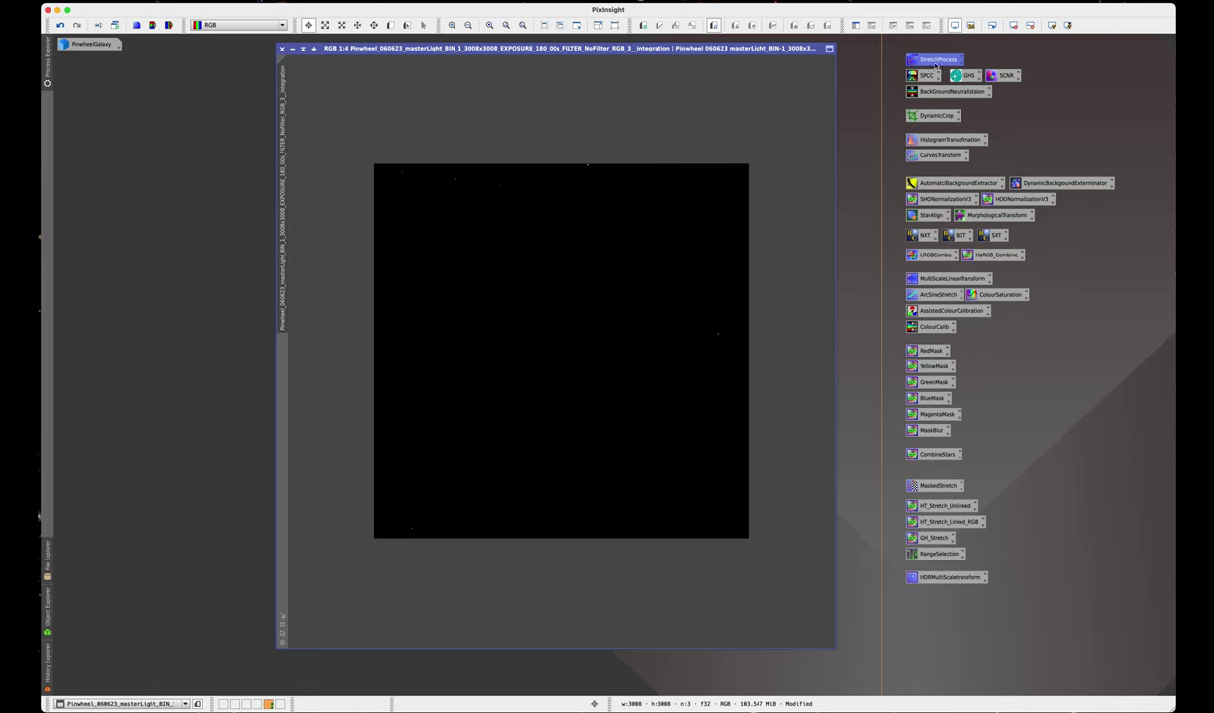
# Step: Auto-stretch the screen display with ScreenTransferFunction and zoom in on the galaxy
pyautogui.doubleClick(936, 61)
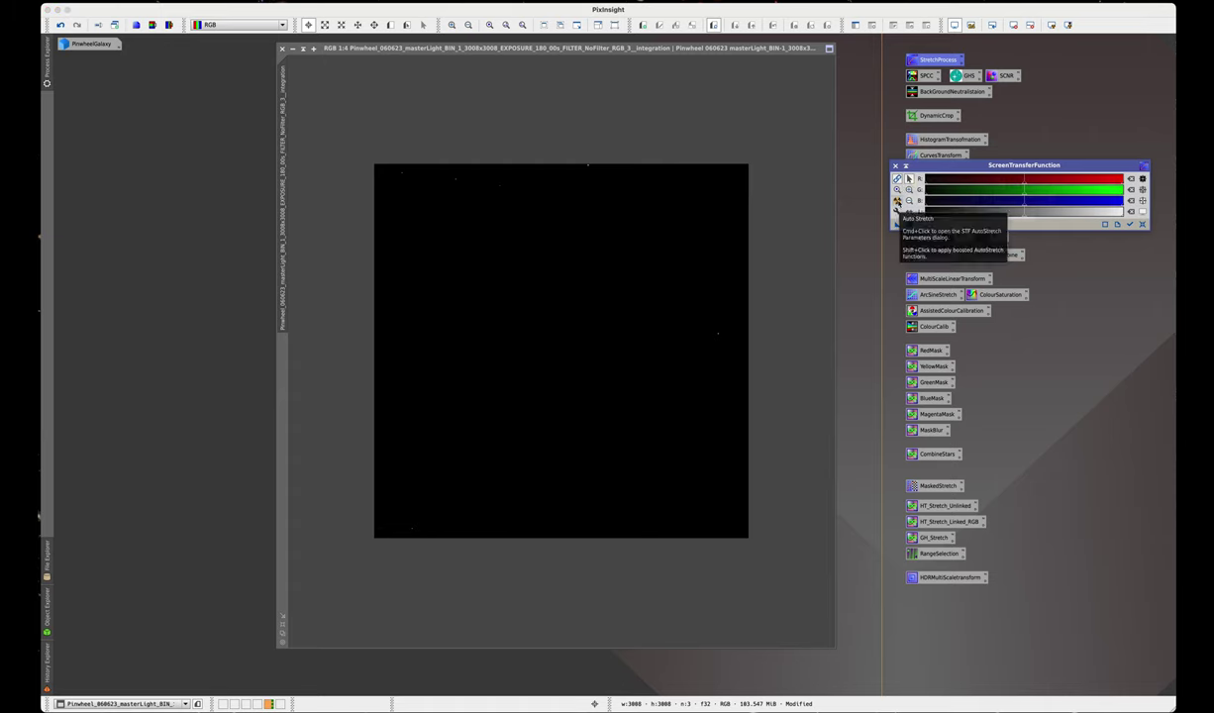
pyautogui.click(897, 201)
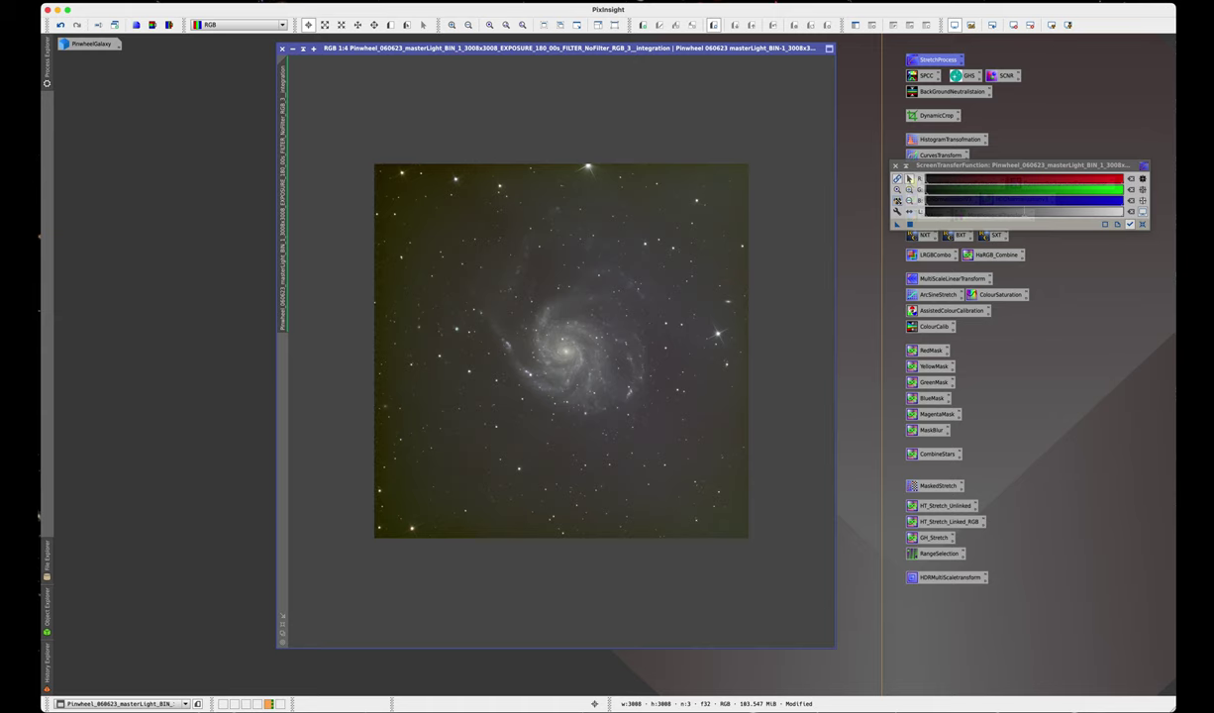
pyautogui.click(895, 166)
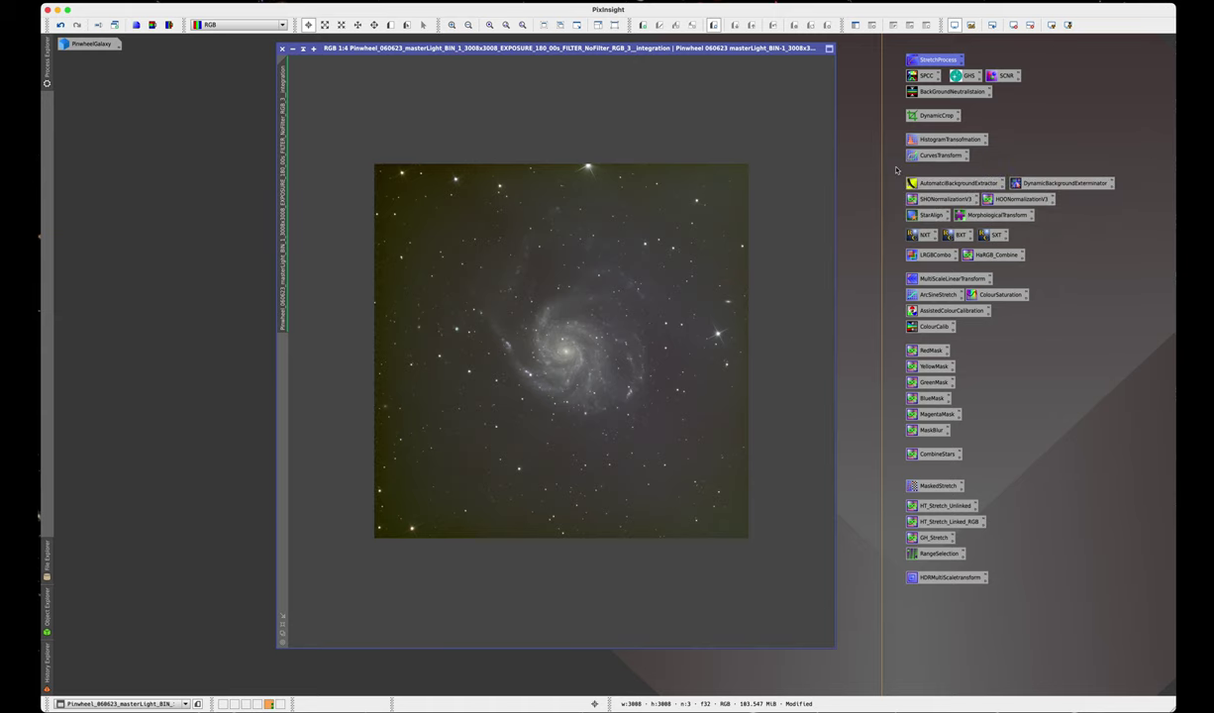
pyautogui.press('super+plus')
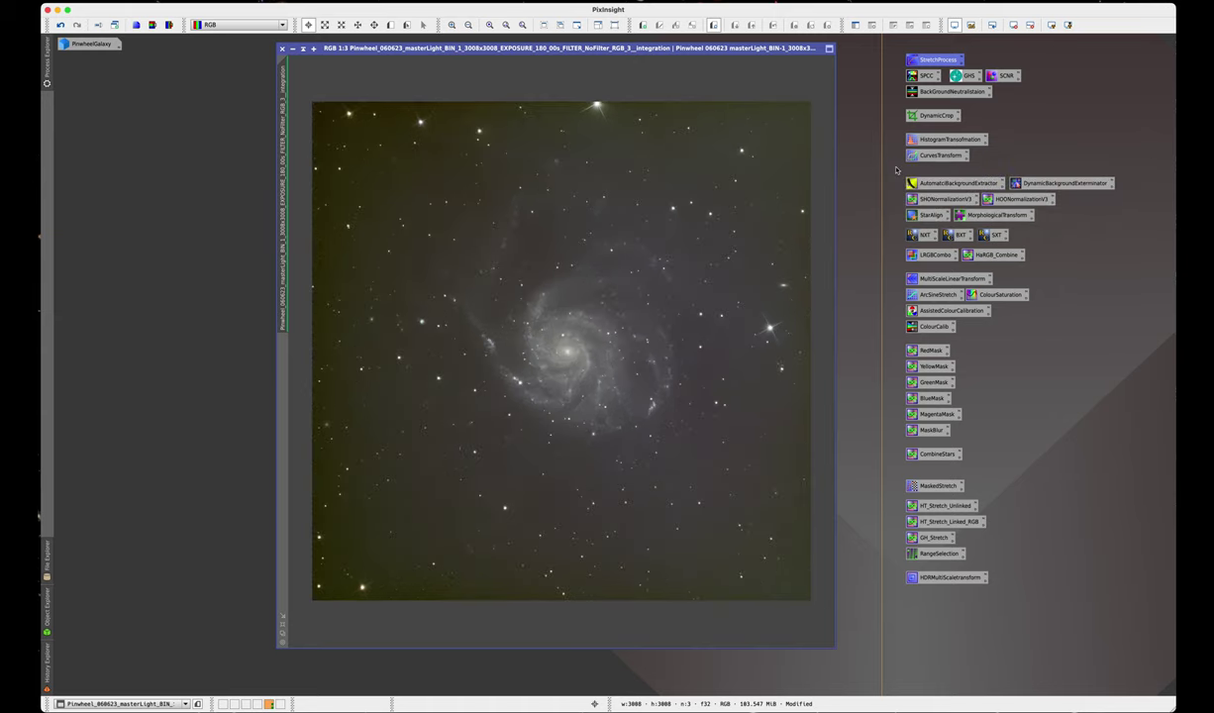
# Step: Colour-calibrate the image with SPCC against the Average Spiral Galaxy white reference
pyautogui.doubleClick(927, 76)
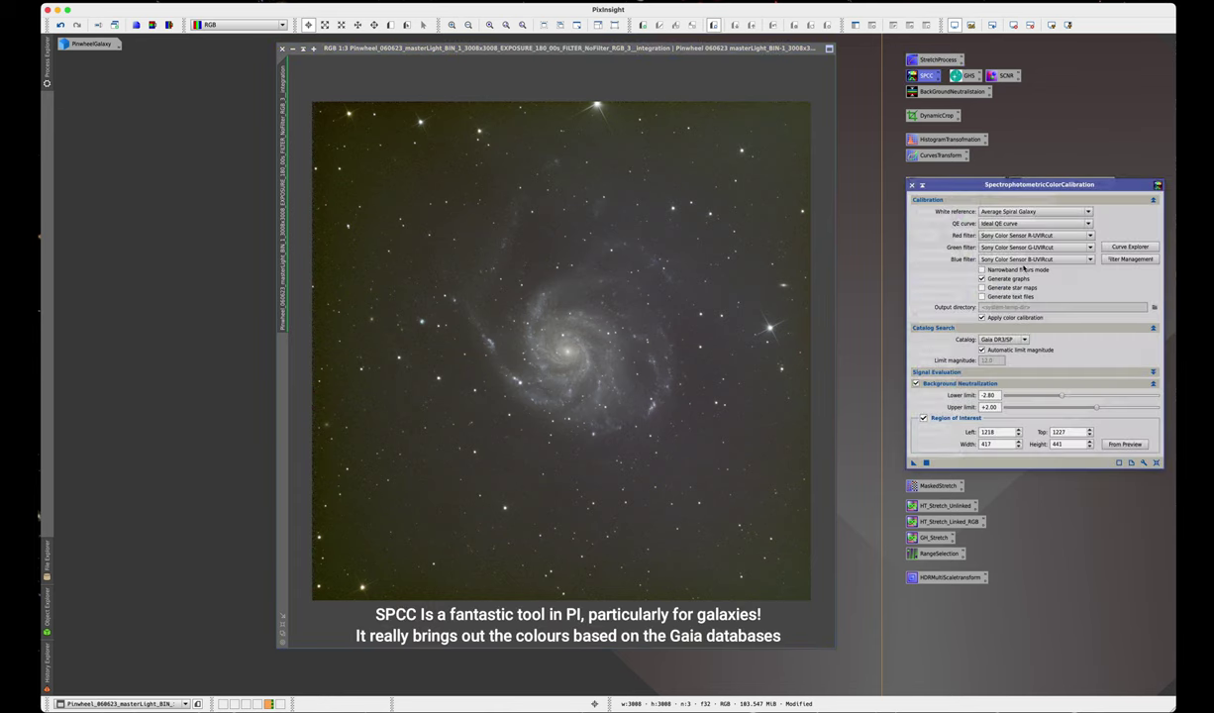
pyautogui.moveTo(912, 463); pyautogui.dragTo(633, 335)
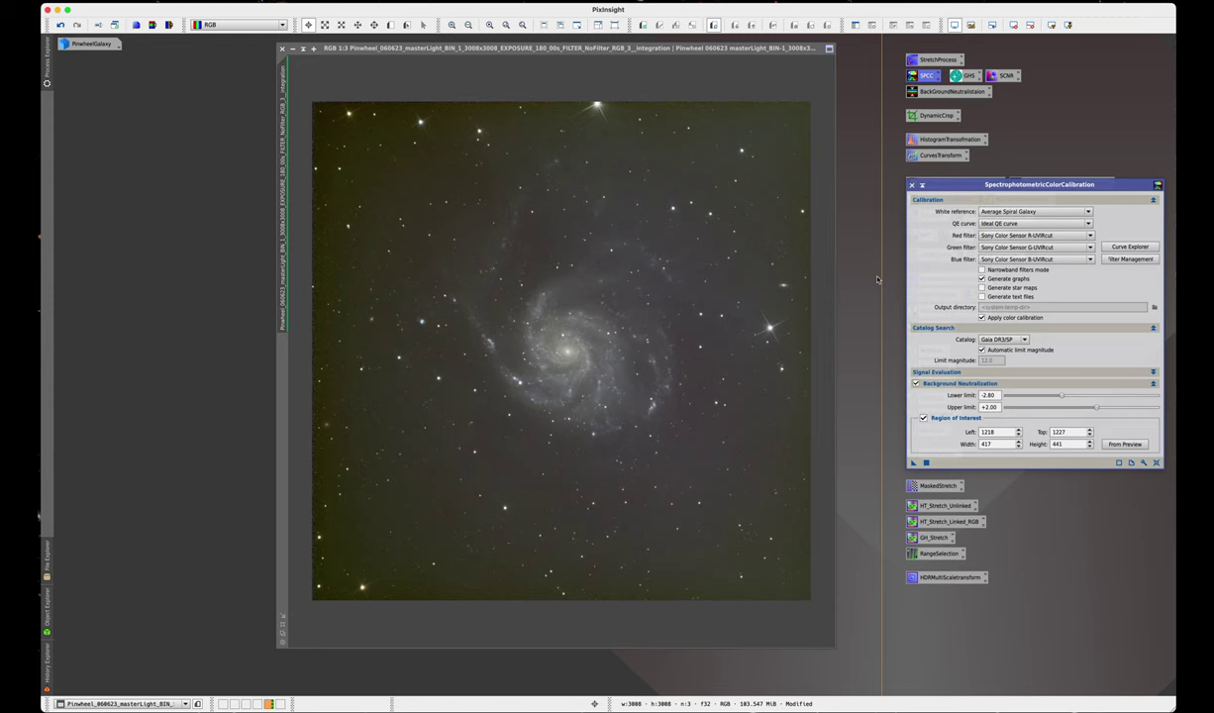
pyautogui.press('Escape')
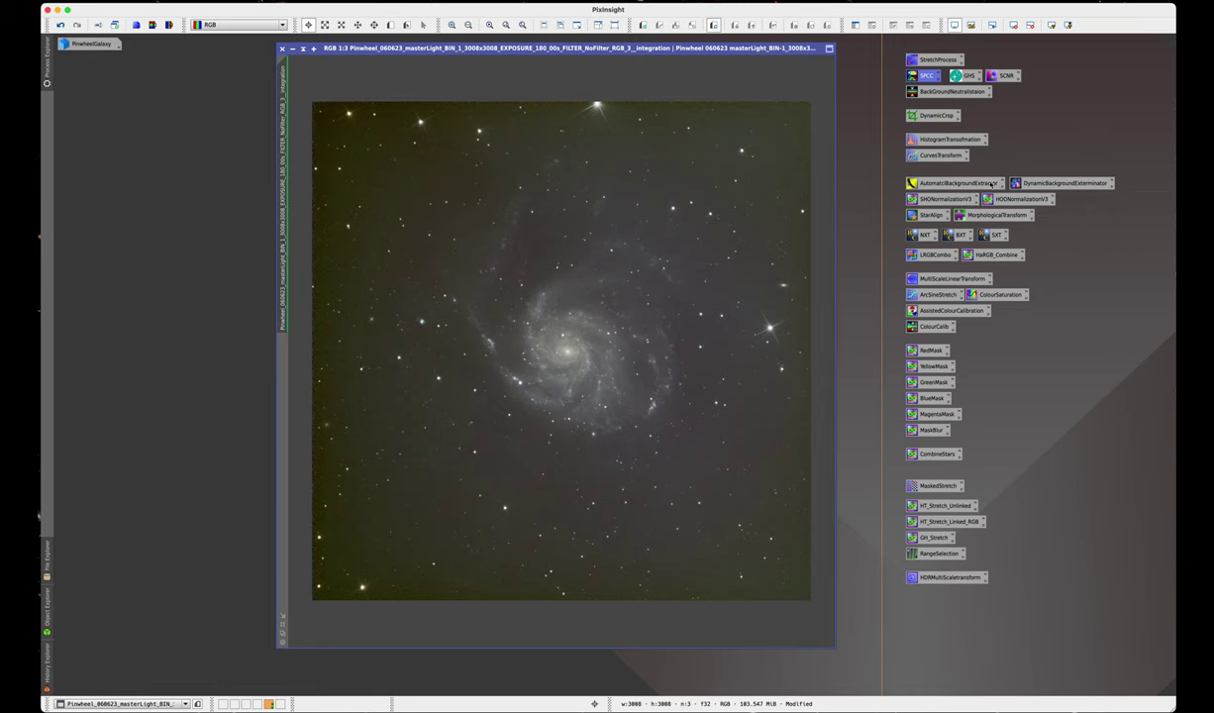
# Step: Return the display to linear and open HistogramTransformation on the Pinwheel image with real-time preview
pyautogui.click(1013, 26)
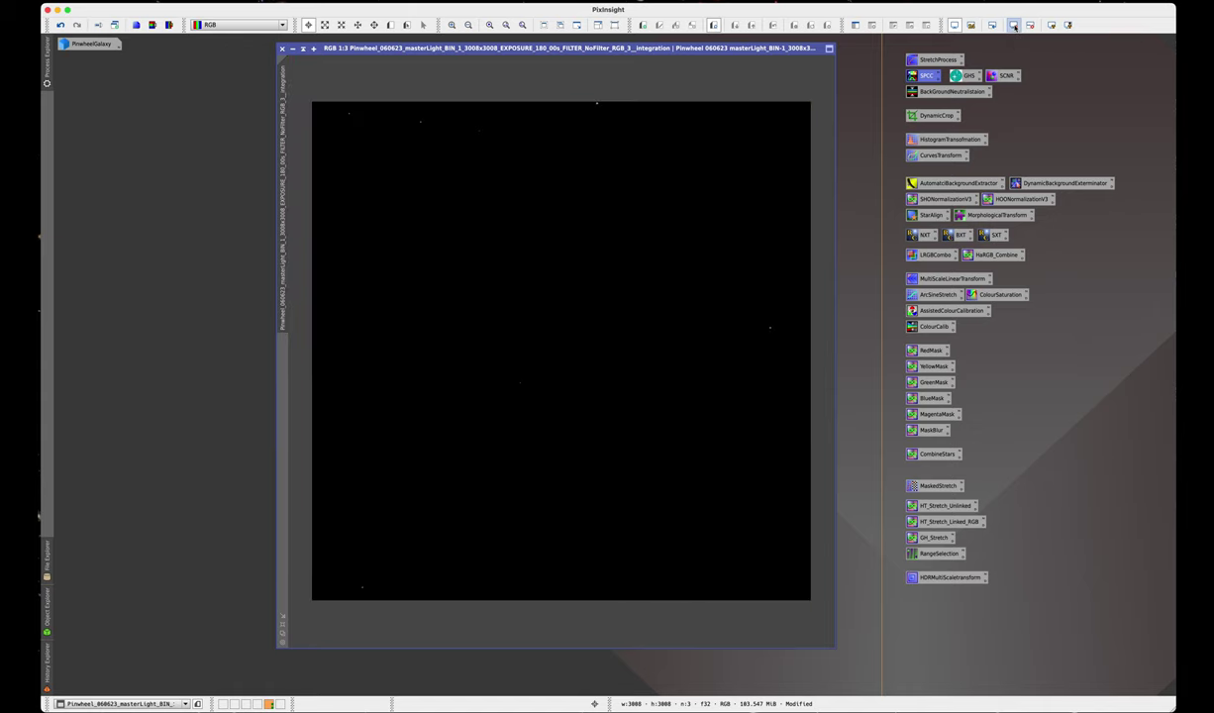
pyautogui.doubleClick(945, 142)
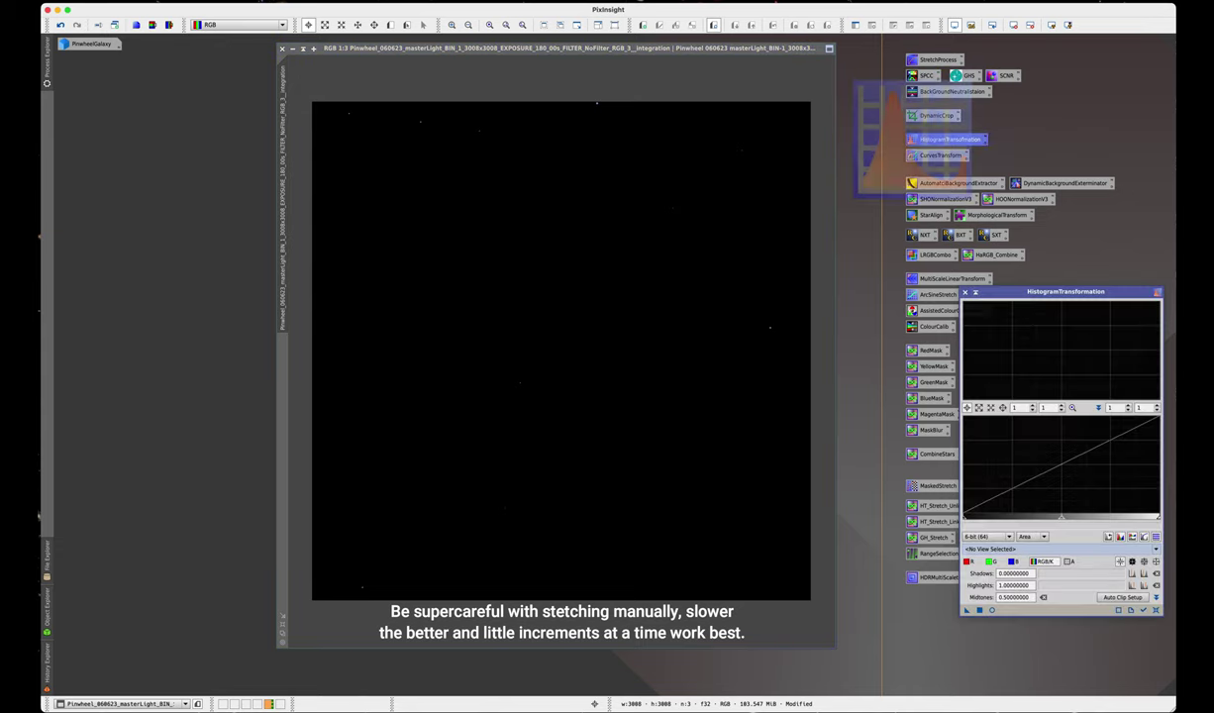
pyautogui.click(1011, 549)
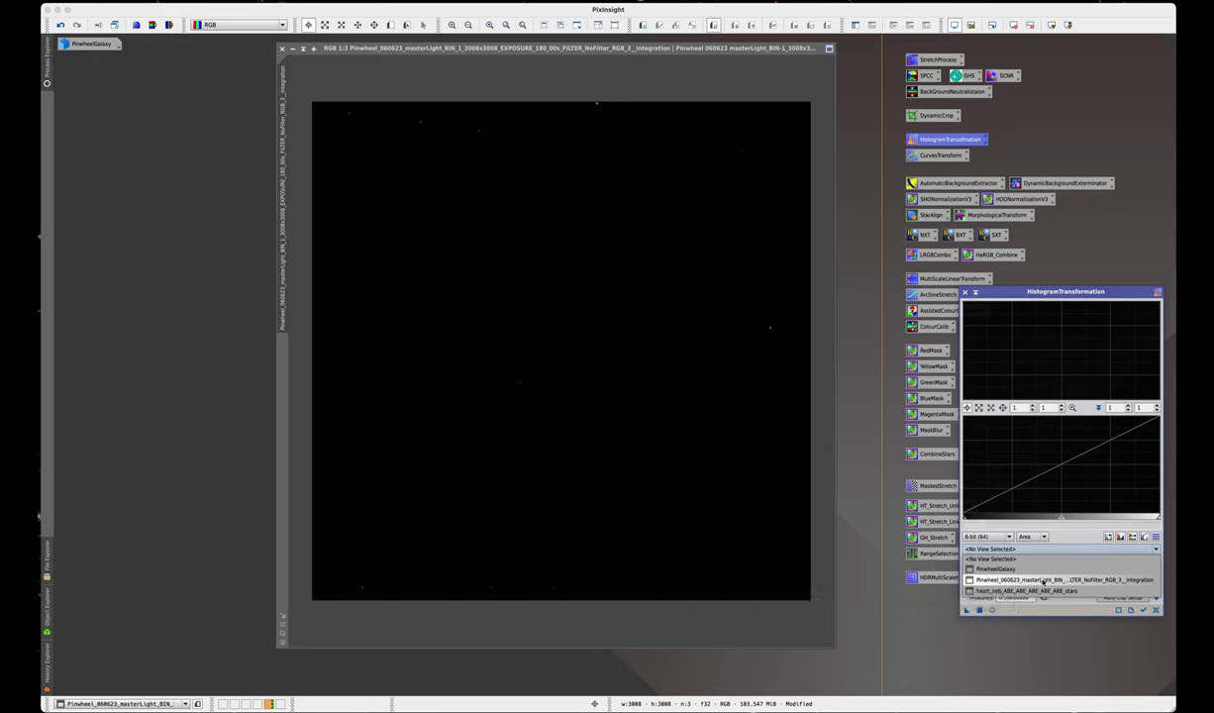
pyautogui.click(1043, 580)
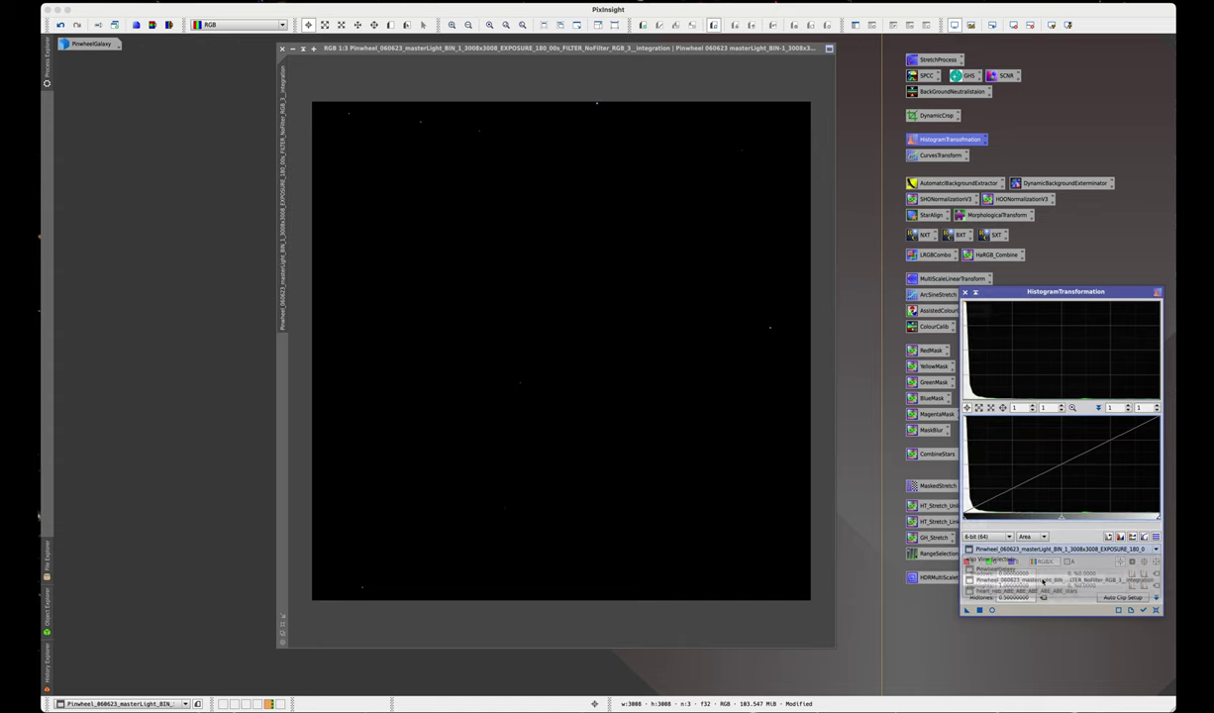
pyautogui.click(992, 611)
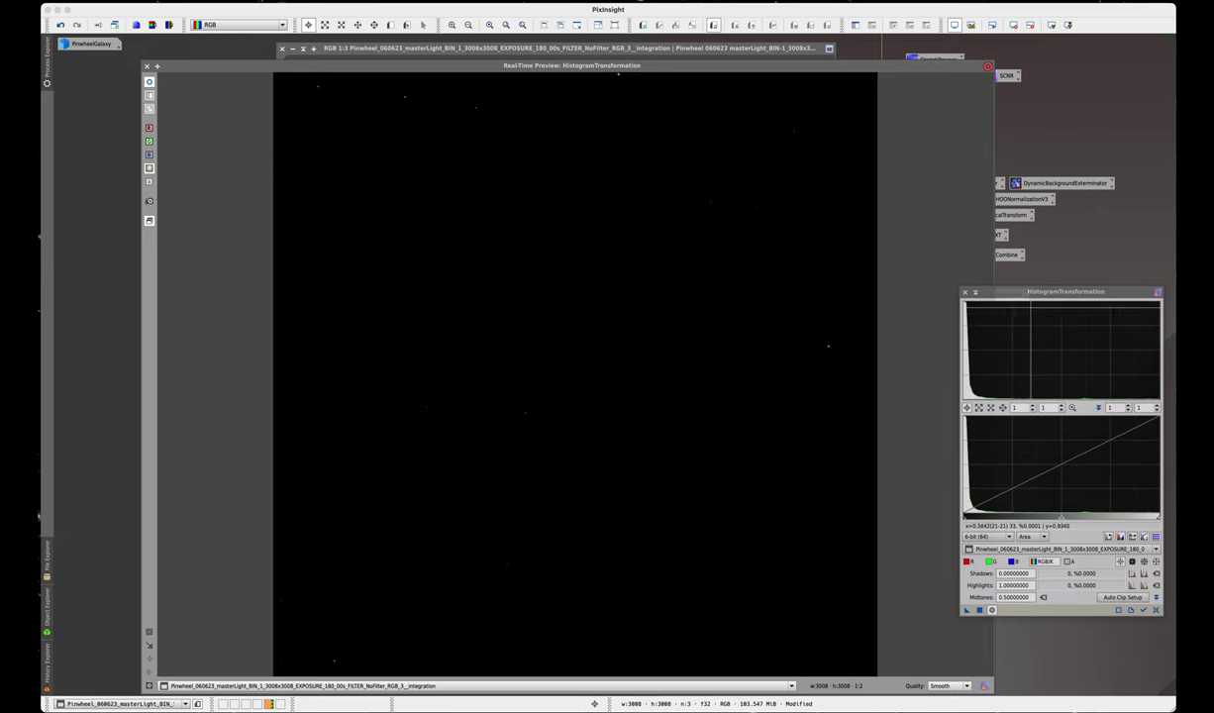
# Step: Lower the midtones strongly and apply a first histogram stretch to the Pinwheel image
pyautogui.moveTo(1050, 291); pyautogui.dragTo(1030, 267)
pyautogui.moveTo(1042, 495); pyautogui.dragTo(1007, 493)
pyautogui.moveTo(947, 585); pyautogui.dragTo(964, 525)
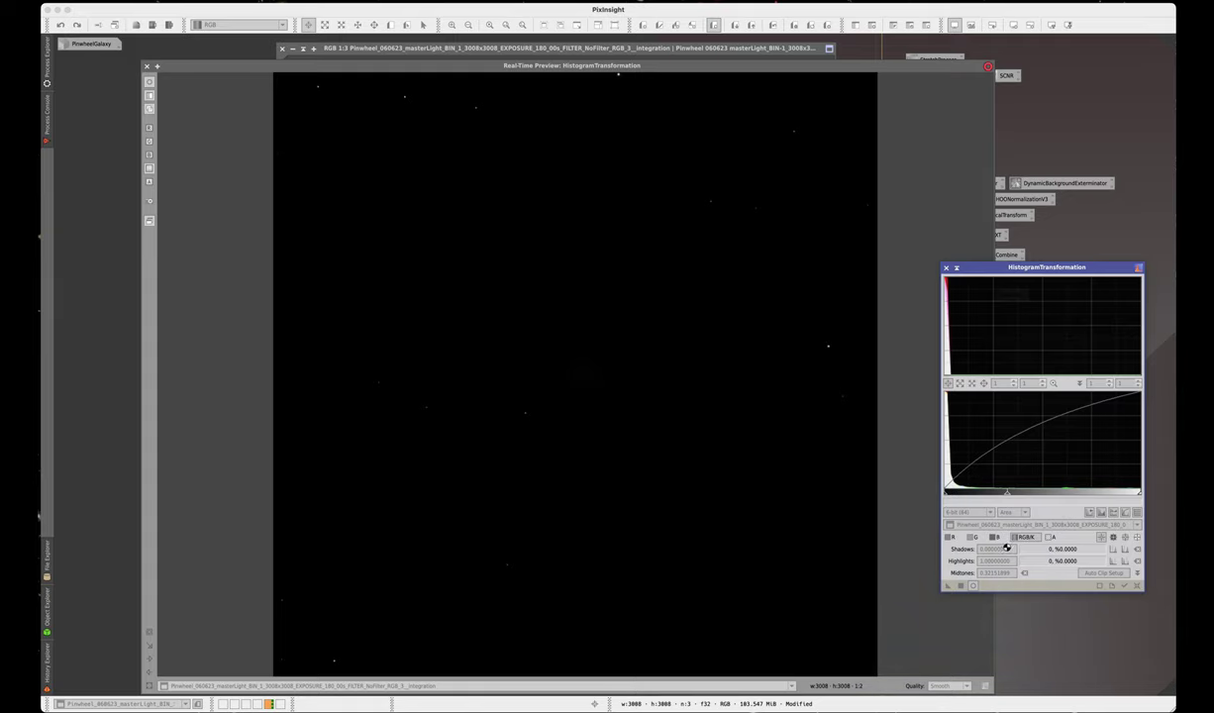
pyautogui.click(1137, 585)
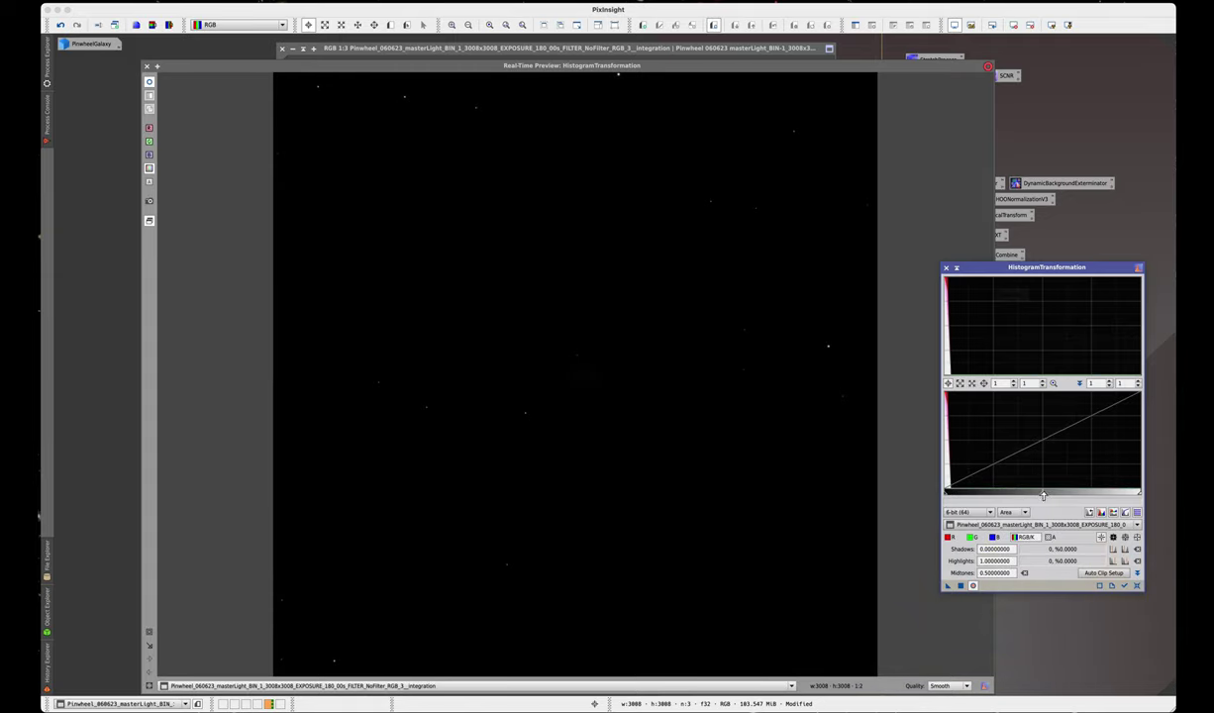
pyautogui.moveTo(1042, 493); pyautogui.dragTo(956, 495)
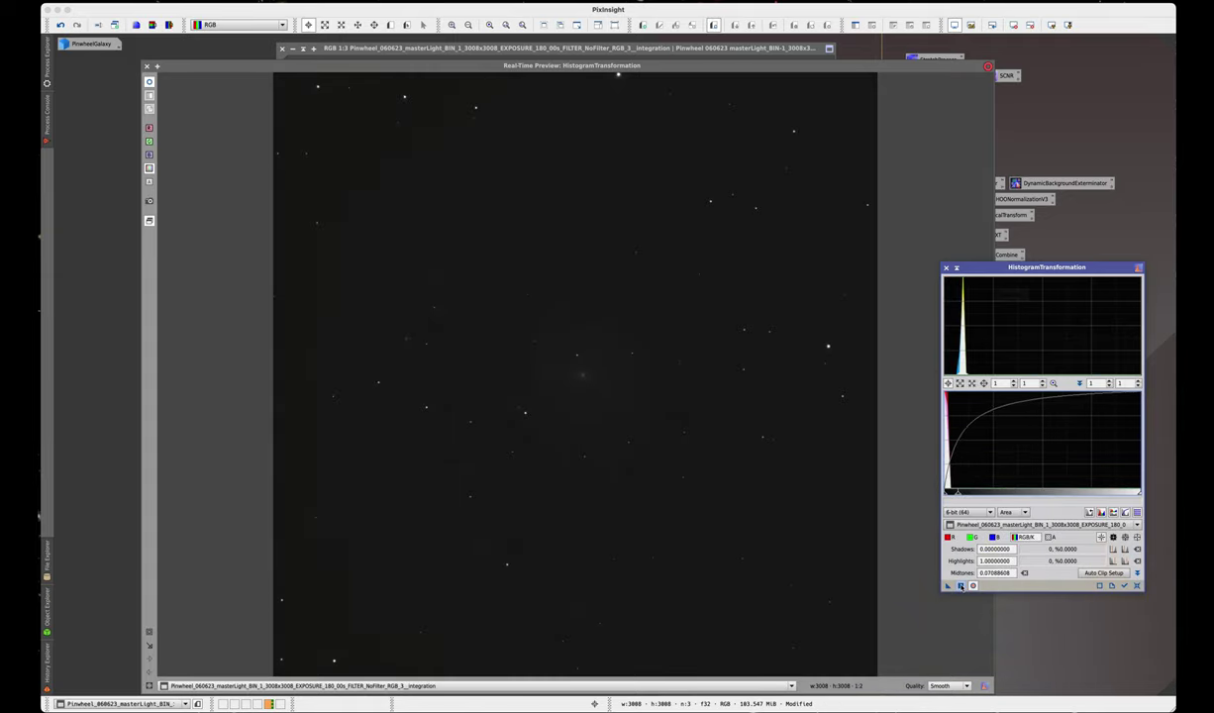
pyautogui.click(959, 585)
# Step: Apply a second stretch with raised shadows and lowered midtones to reveal the galaxy
pyautogui.click(1137, 585)
pyautogui.click(1117, 562)
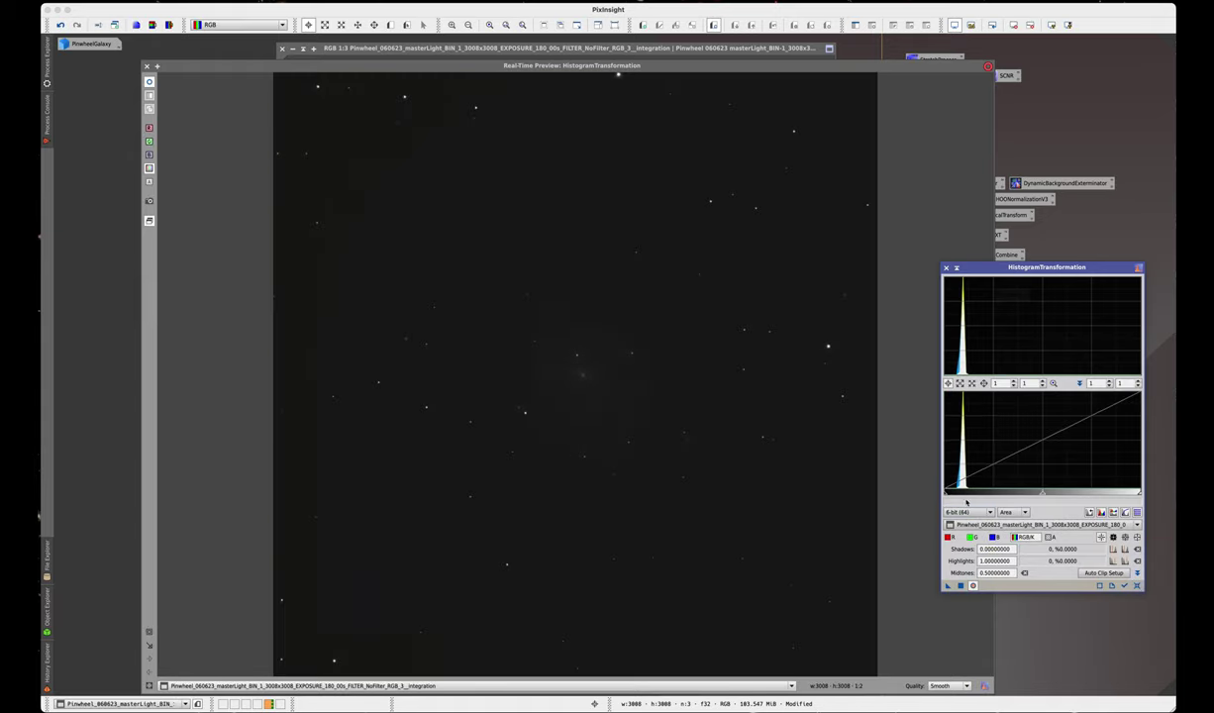
pyautogui.moveTo(952, 495); pyautogui.dragTo(950, 495)
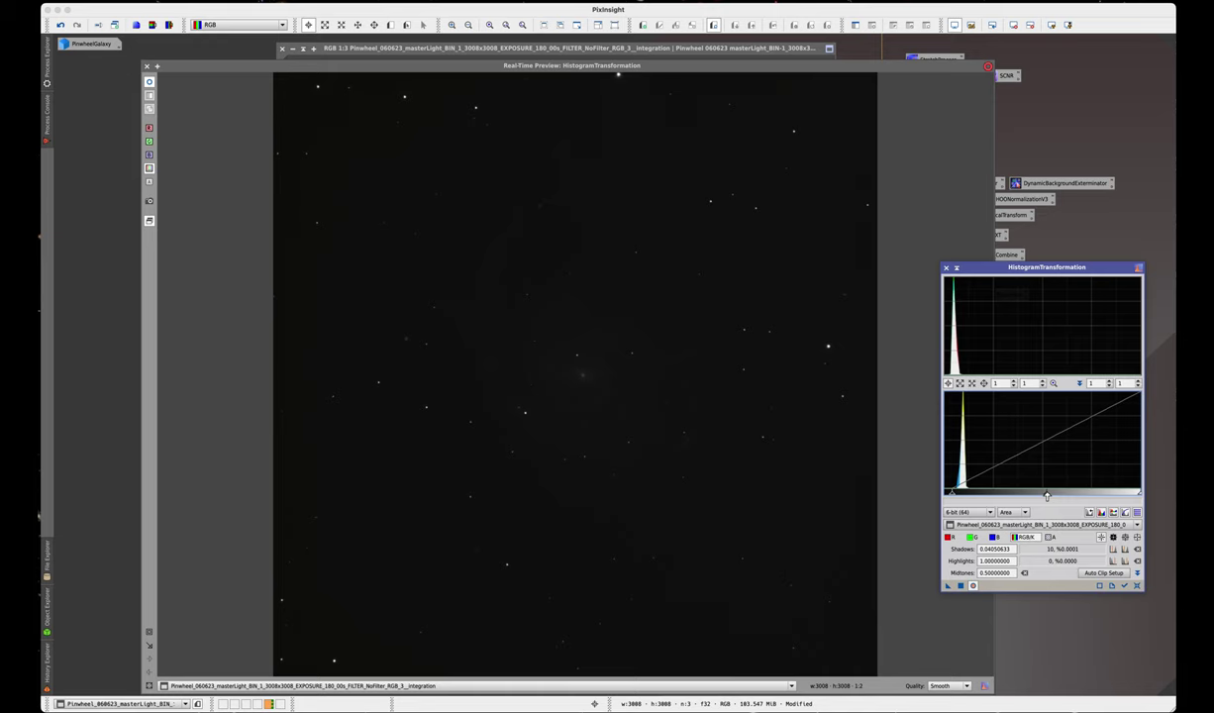
pyautogui.moveTo(1046, 493); pyautogui.dragTo(974, 494)
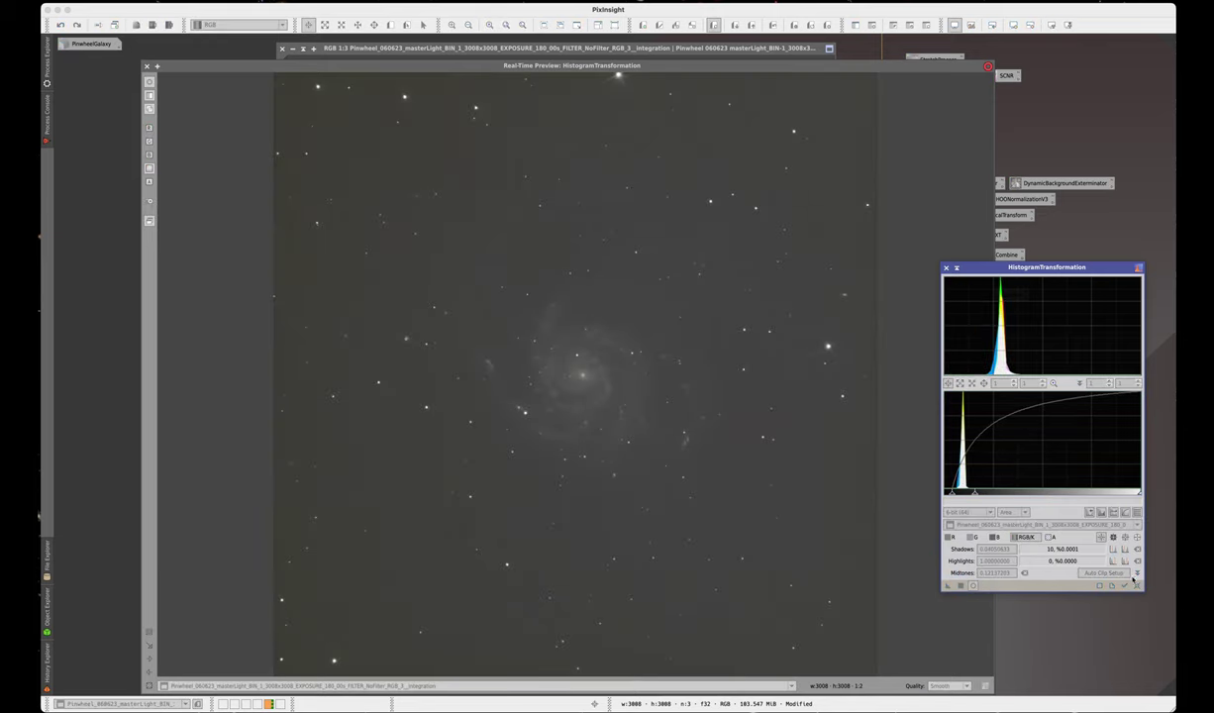
pyautogui.click(972, 585)
pyautogui.moveTo(957, 495); pyautogui.dragTo(979, 495)
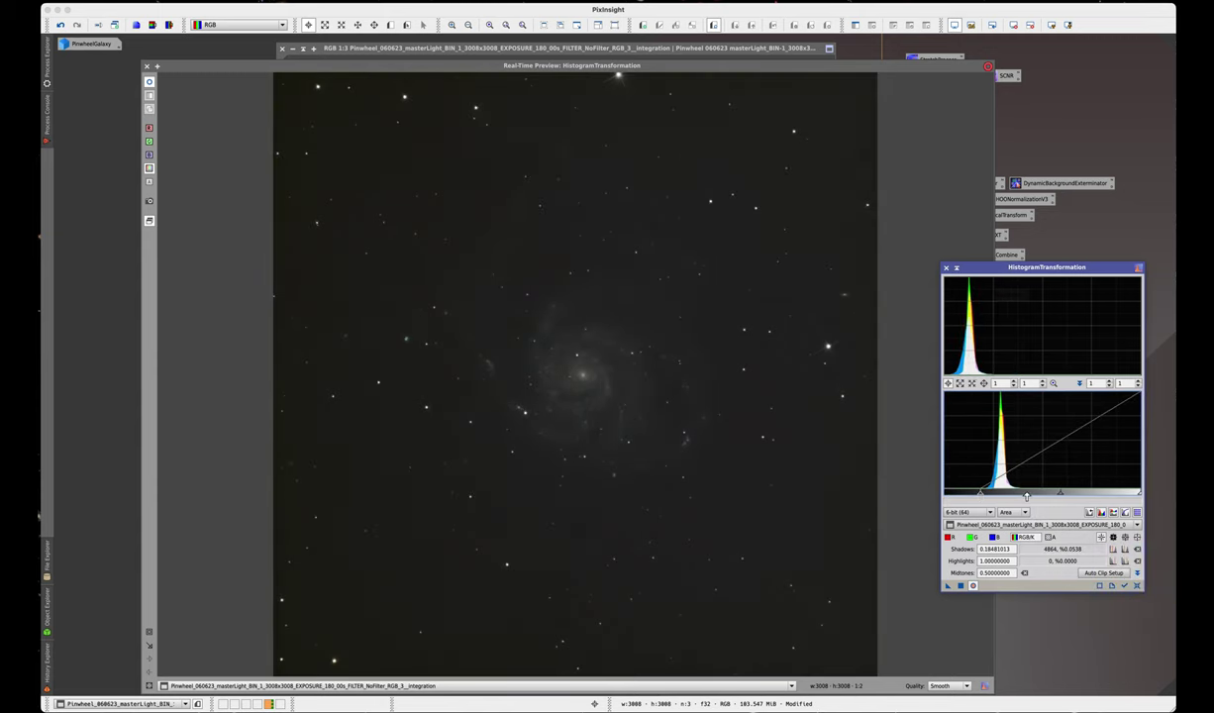
pyautogui.moveTo(1059, 493); pyautogui.dragTo(985, 496)
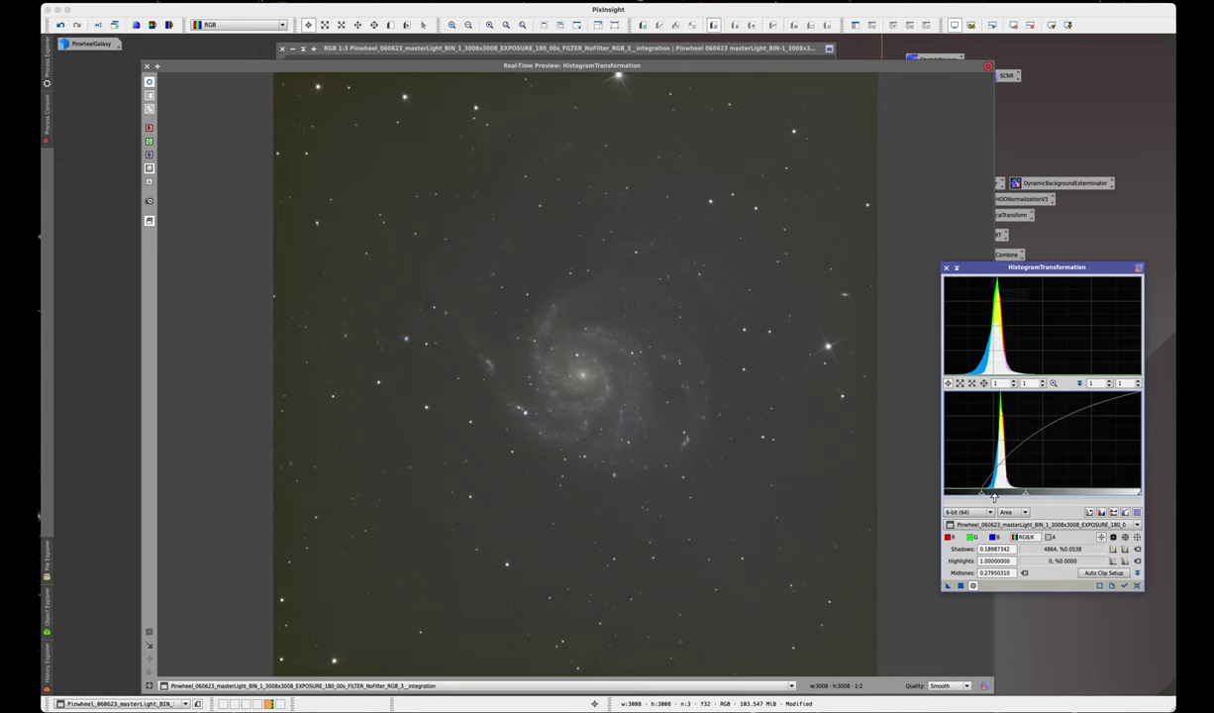
pyautogui.click(1025, 496)
pyautogui.moveTo(1026, 496); pyautogui.dragTo(1027, 496)
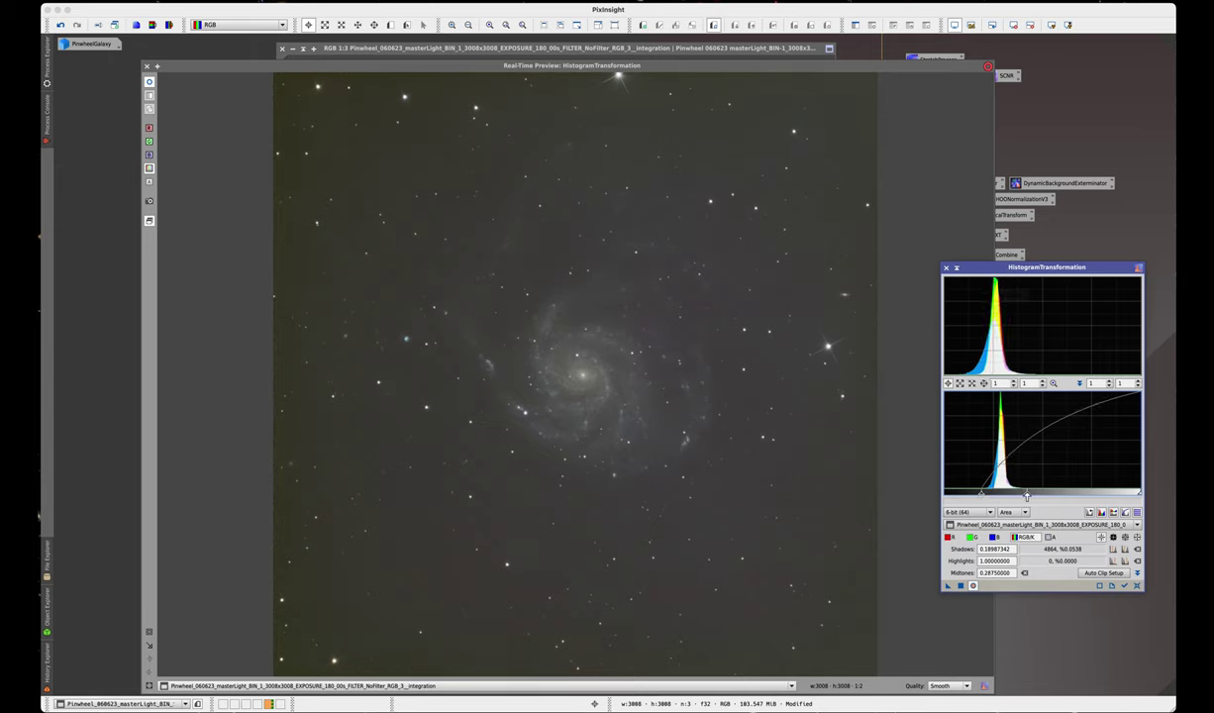
pyautogui.moveTo(947, 585); pyautogui.dragTo(929, 564)
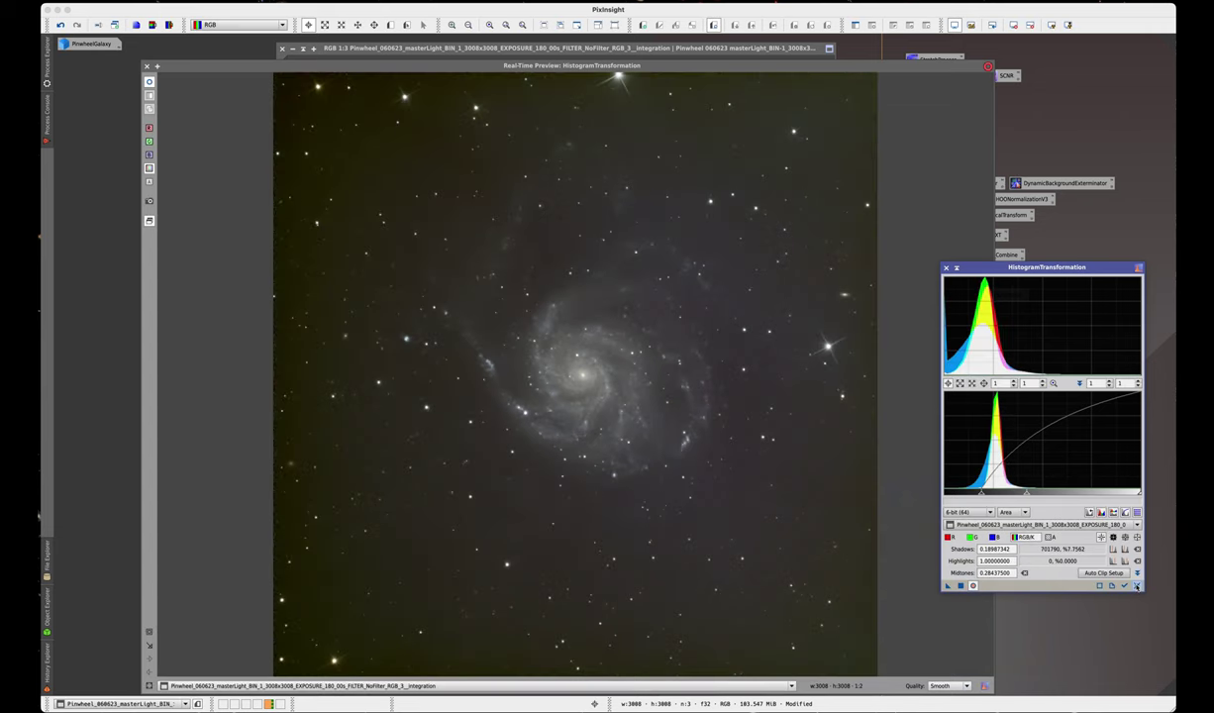
# Step: Apply a third, gentler stretch nudging the shadows up and midtones down
pyautogui.click(1137, 585)
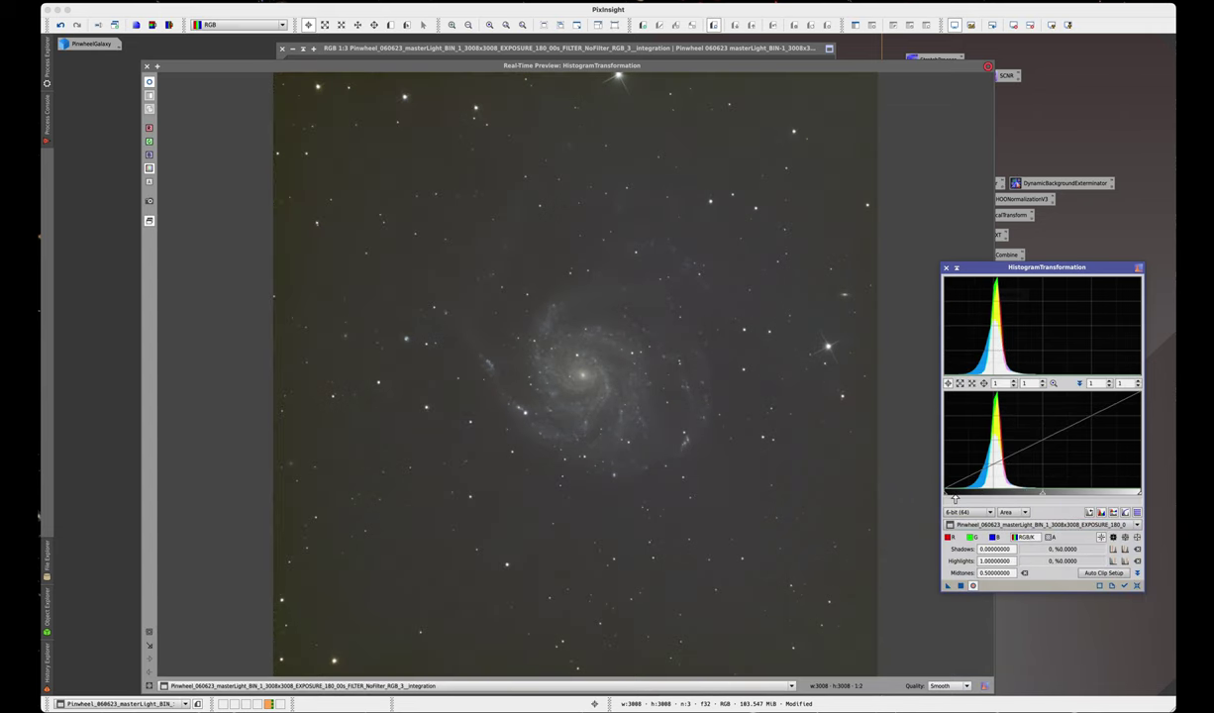
pyautogui.moveTo(944, 492); pyautogui.dragTo(958, 495)
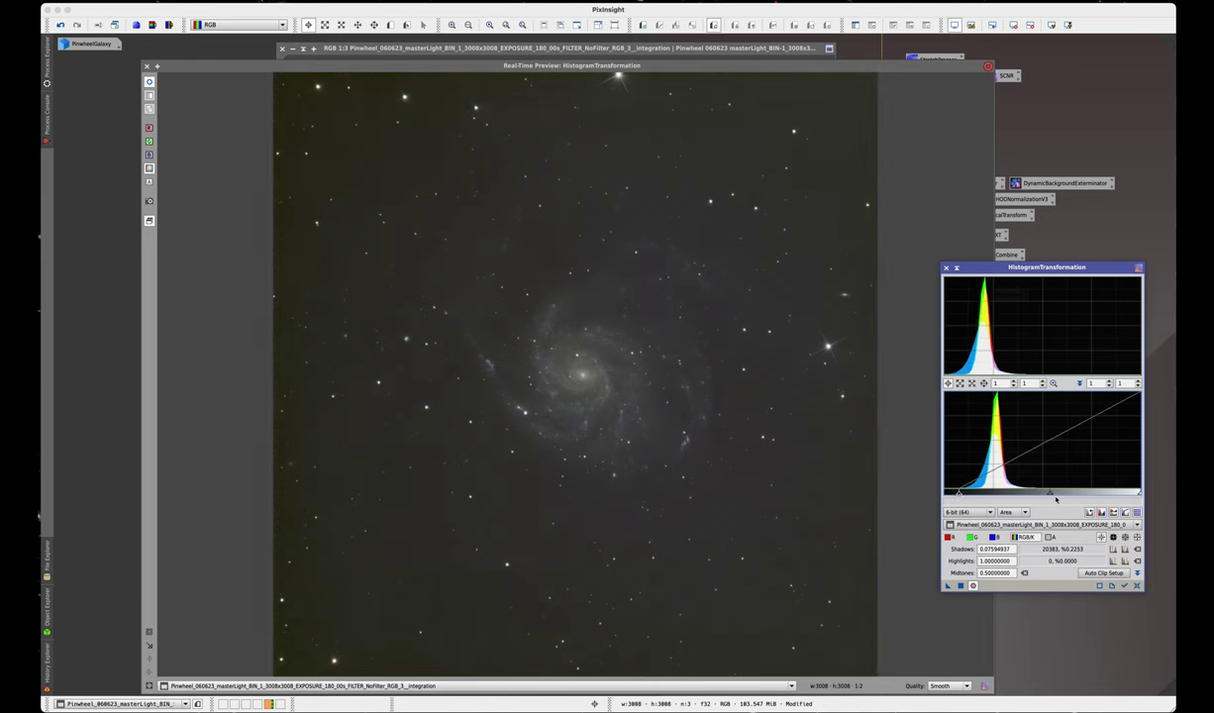
pyautogui.moveTo(1046, 493); pyautogui.dragTo(1040, 496)
pyautogui.click(959, 585)
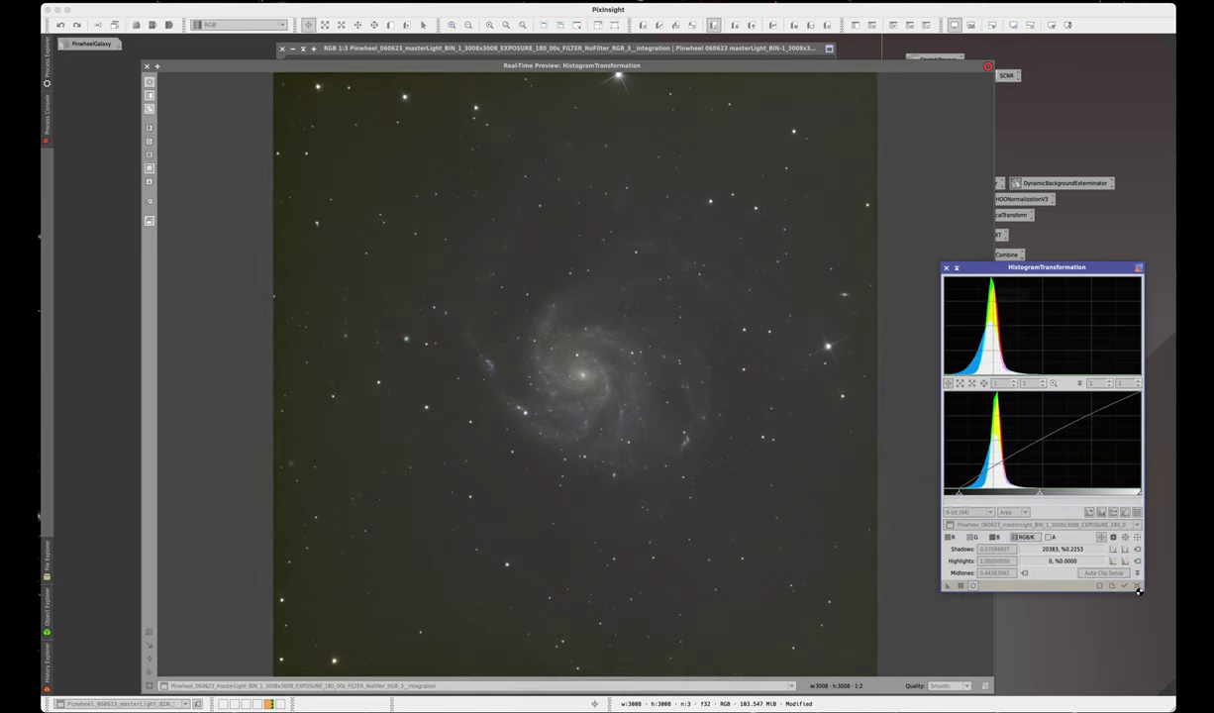
# Step: Apply a final stretch with shadows 0.0304 and midtones 0.46997389, then close the histogram and preview
pyautogui.click(1137, 585)
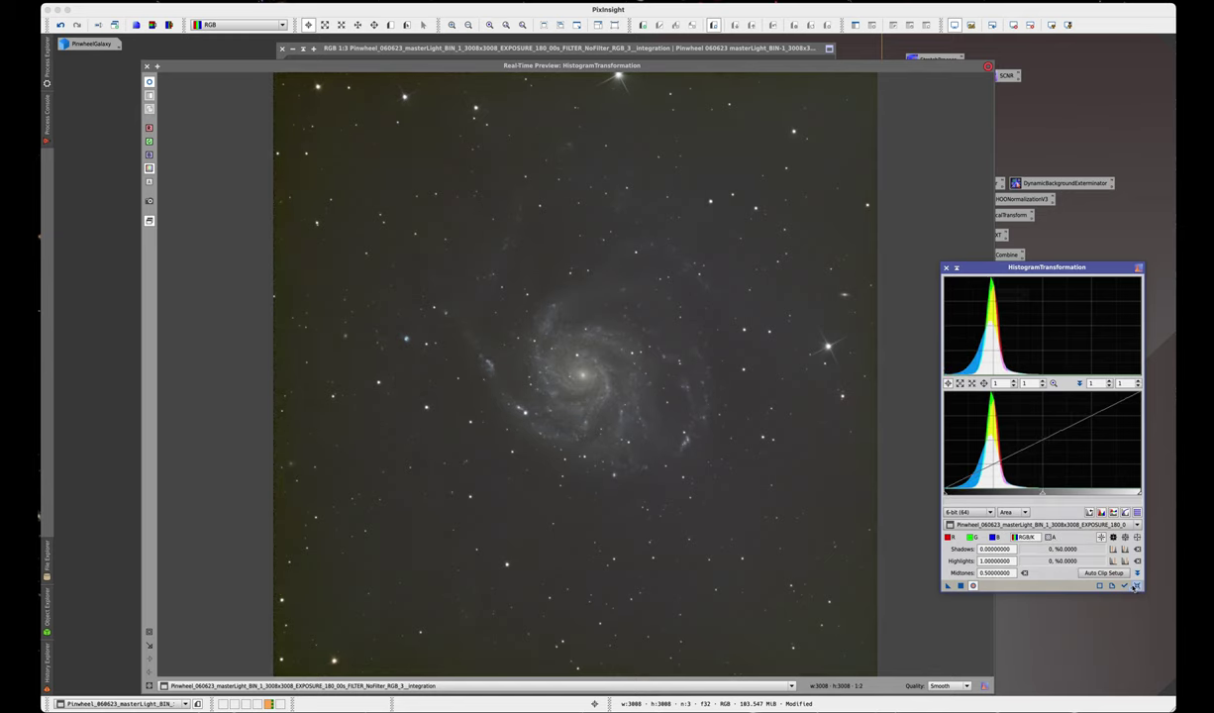
pyautogui.moveTo(946, 496); pyautogui.dragTo(951, 496)
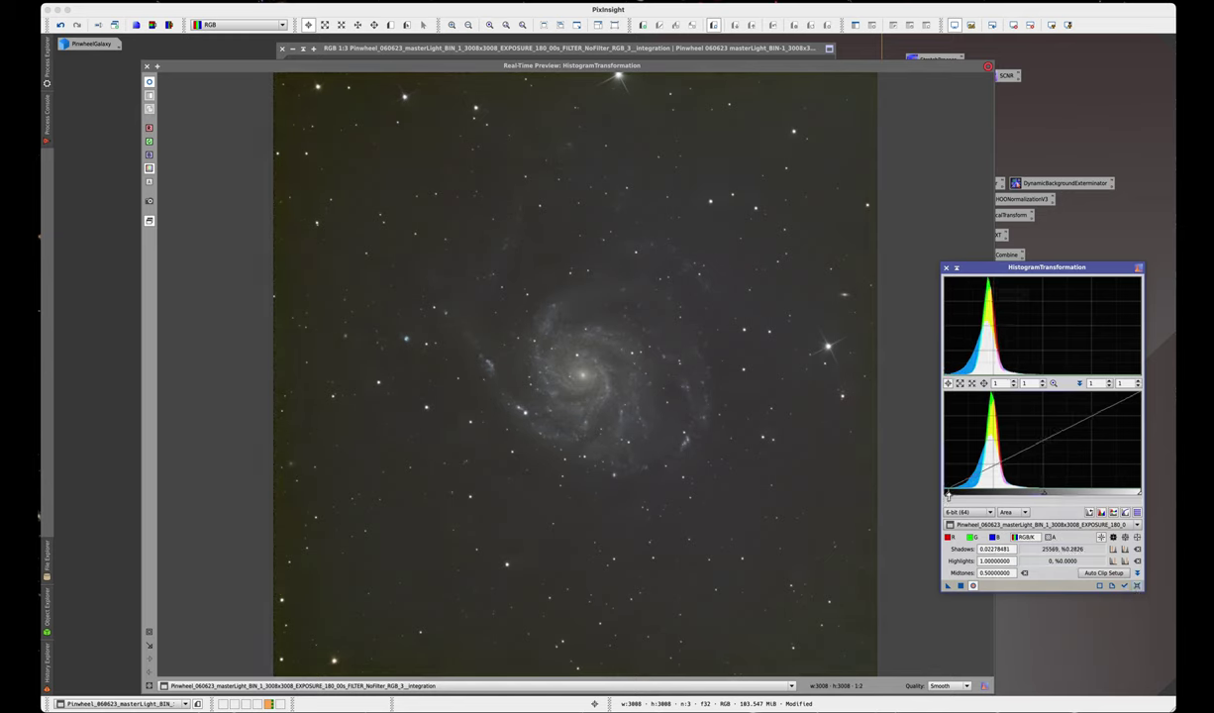
pyautogui.moveTo(1045, 496); pyautogui.dragTo(1038, 496)
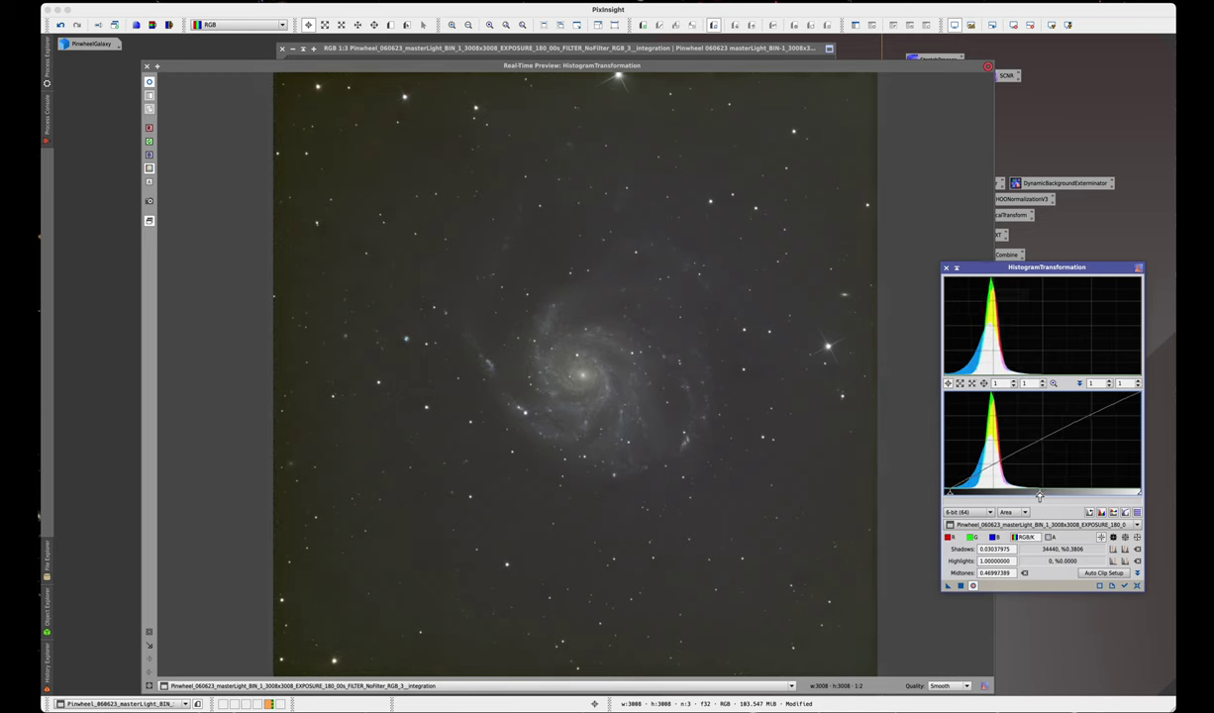
pyautogui.moveTo(947, 585); pyautogui.dragTo(962, 583)
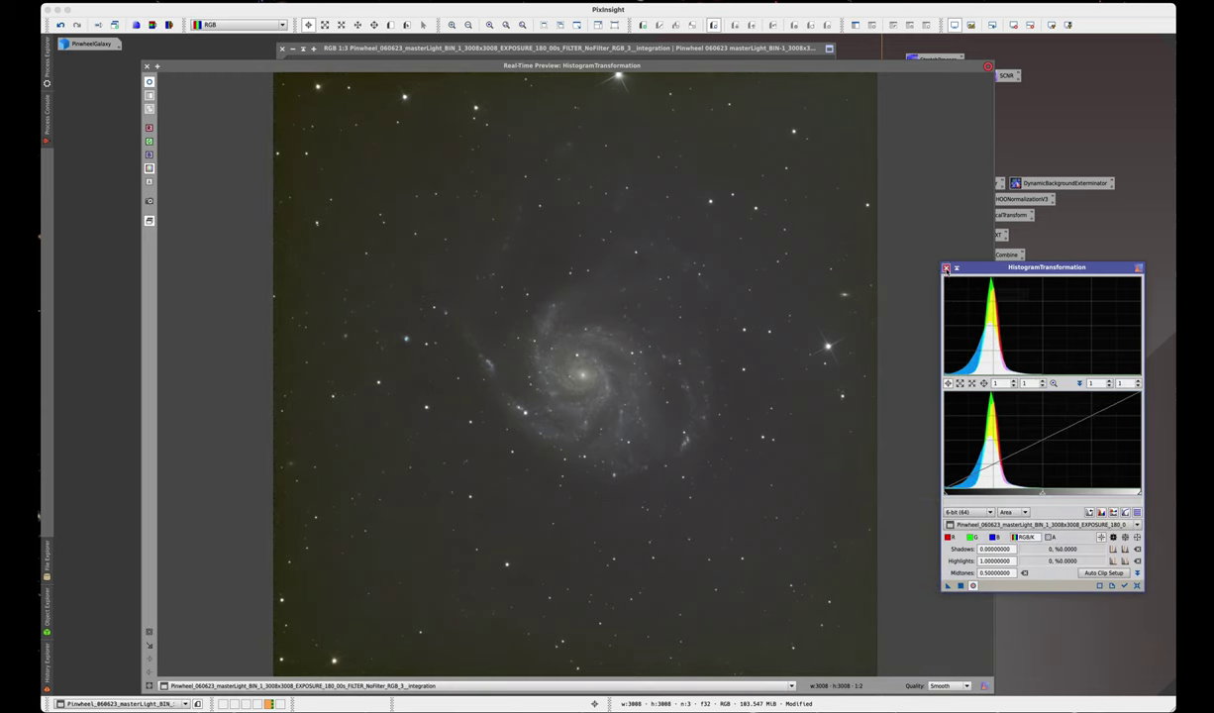
pyautogui.click(945, 267)
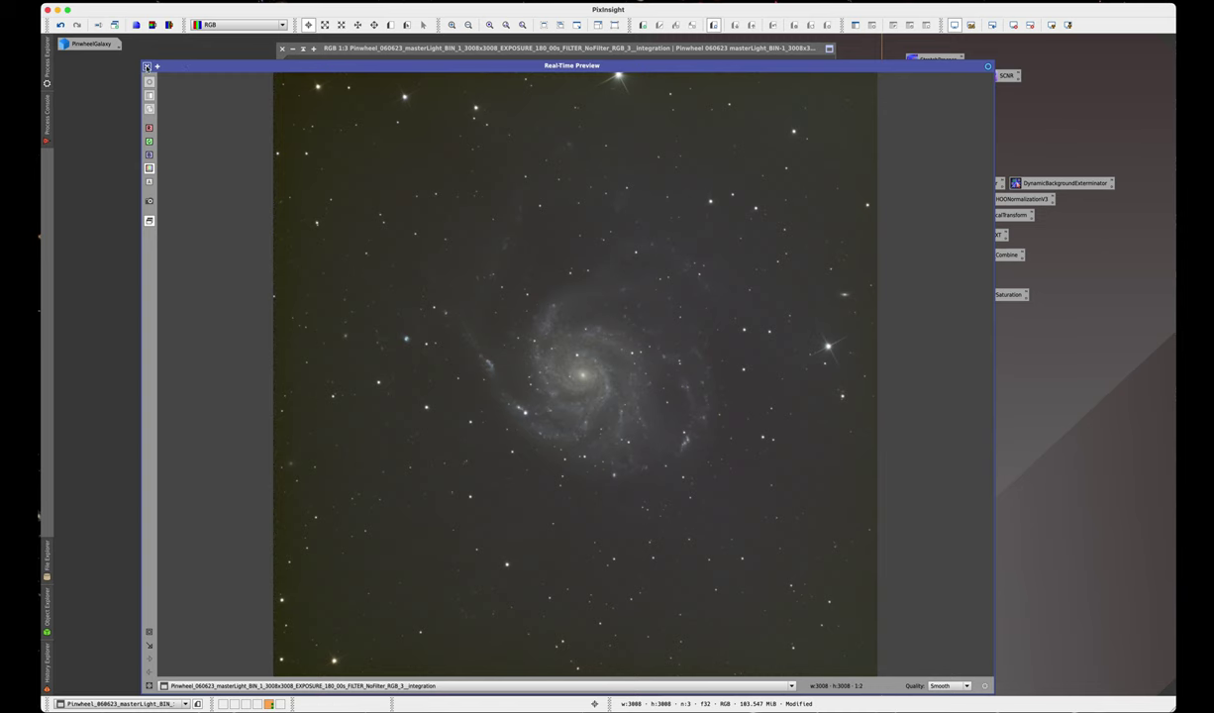
pyautogui.click(146, 68)
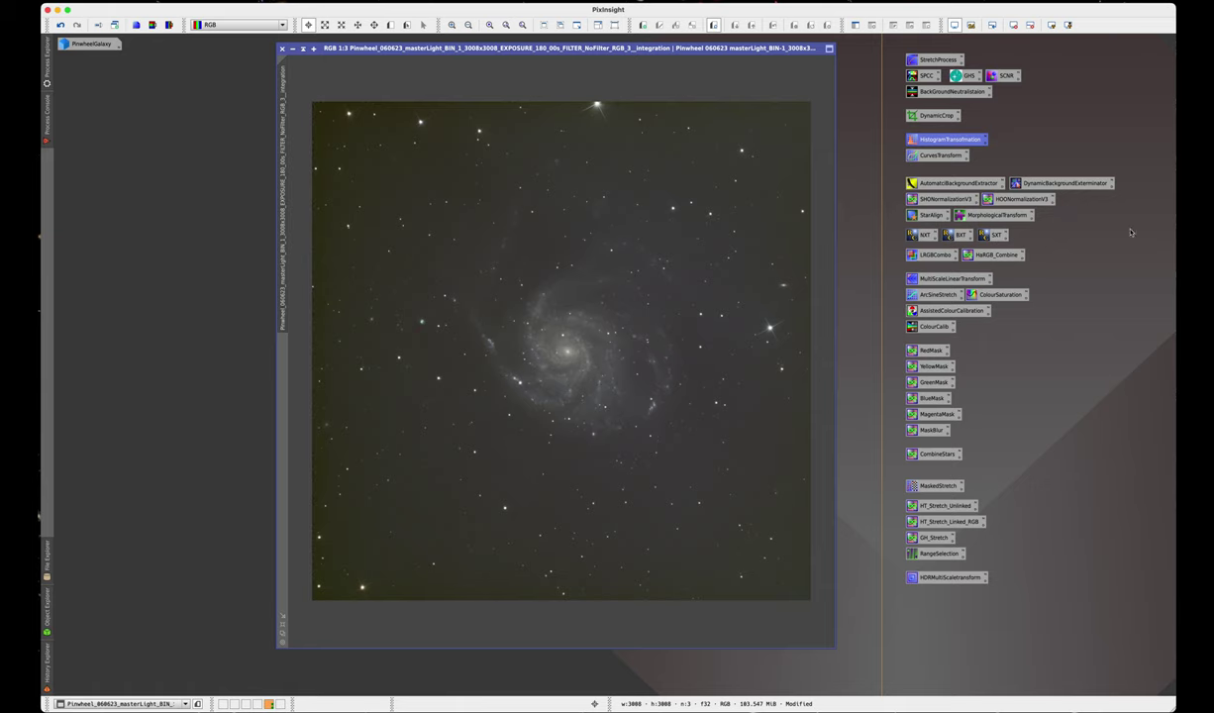
# Step: Open ColorSaturation with real-time preview and add points across the hue curve, including green
pyautogui.doubleClick(1000, 297)
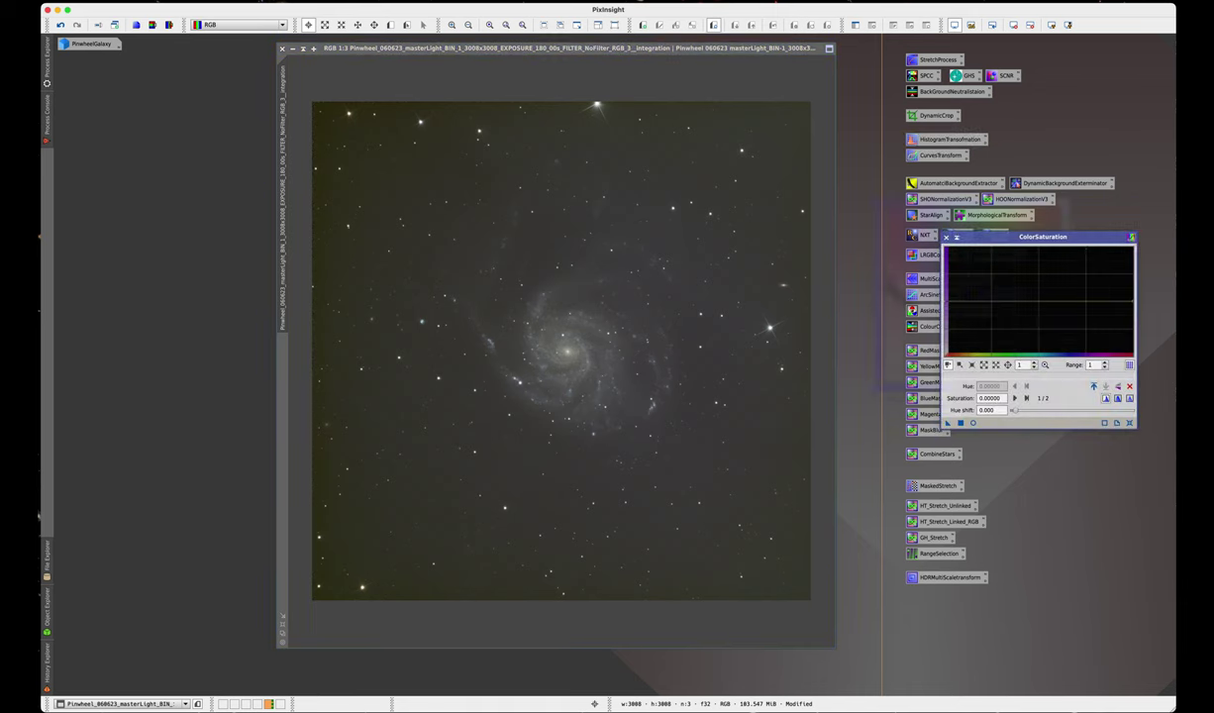
pyautogui.click(973, 423)
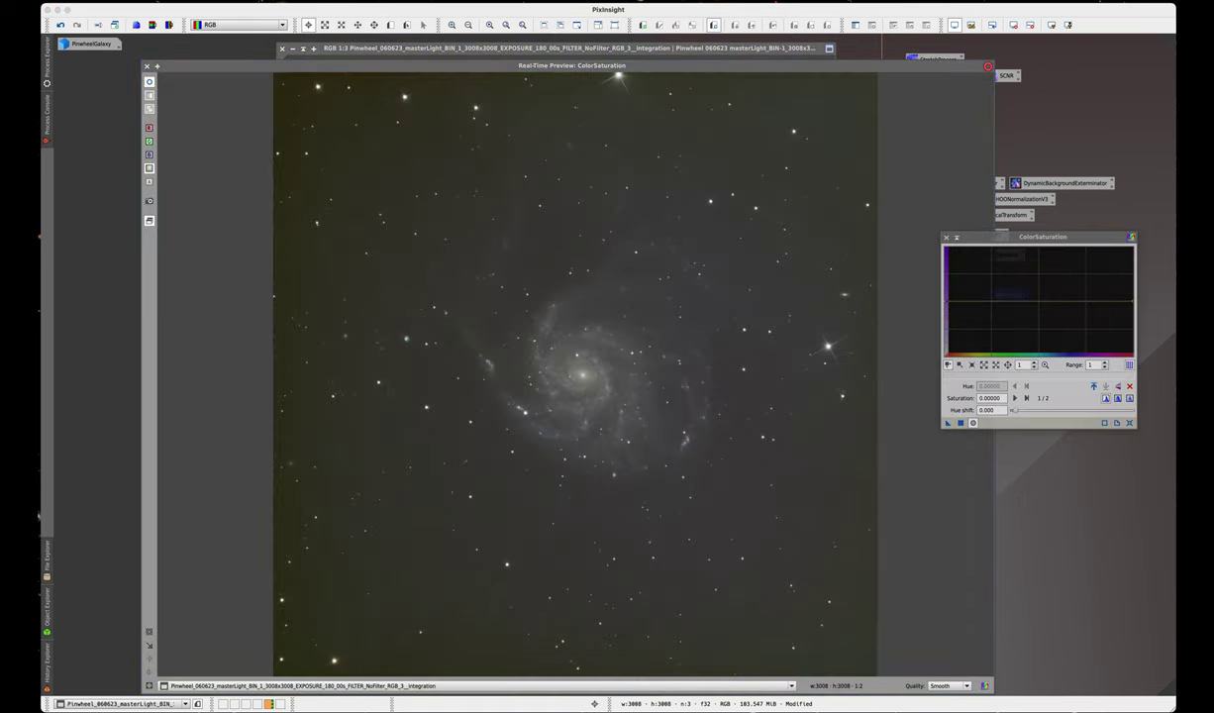
pyautogui.click(993, 299)
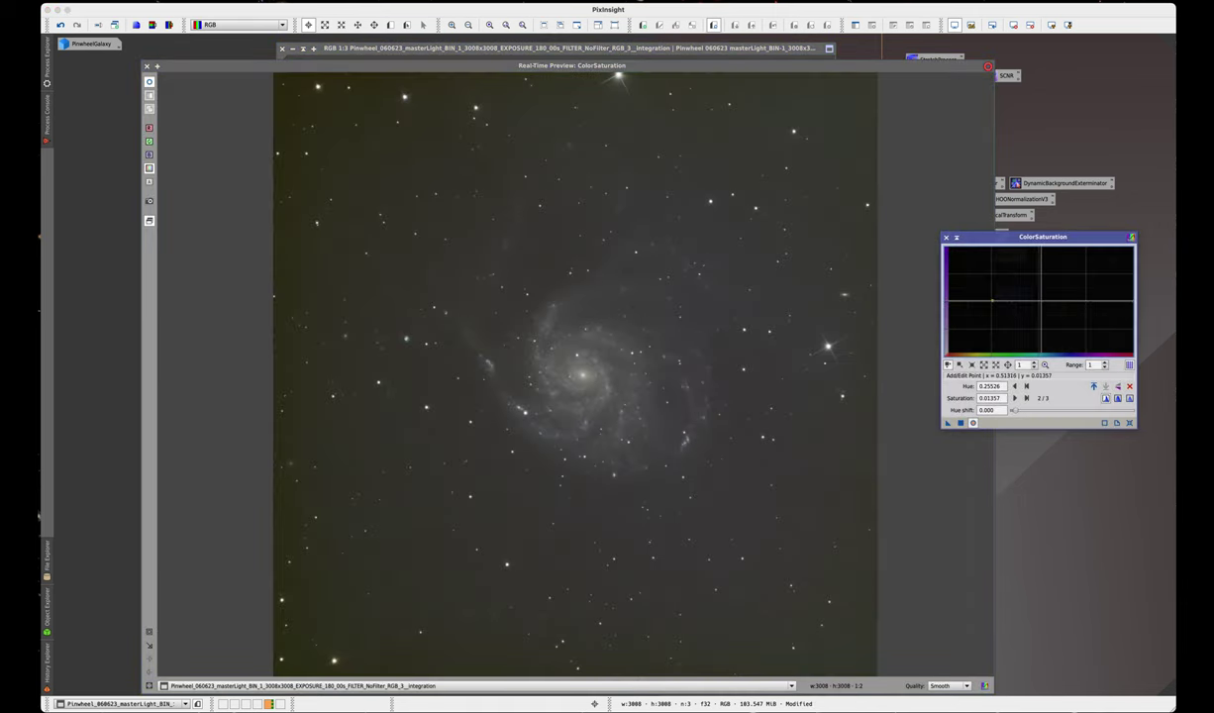
pyautogui.click(1041, 299)
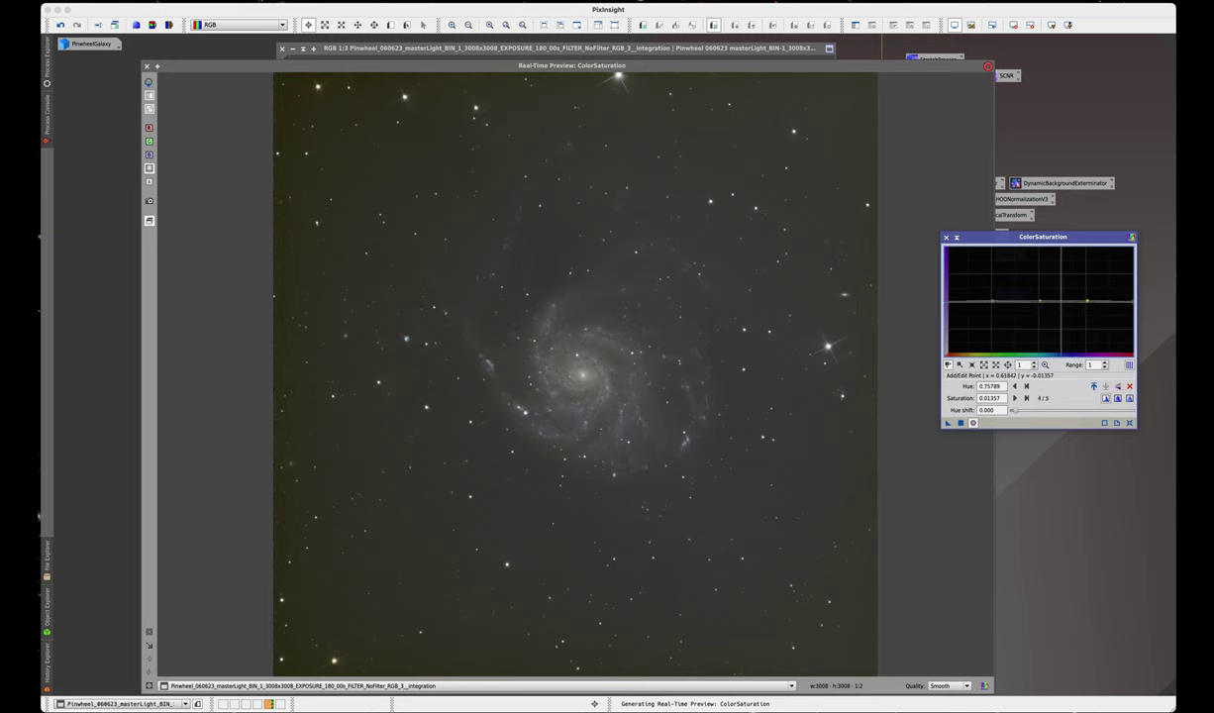
pyautogui.click(1016, 299)
pyautogui.click(978, 299)
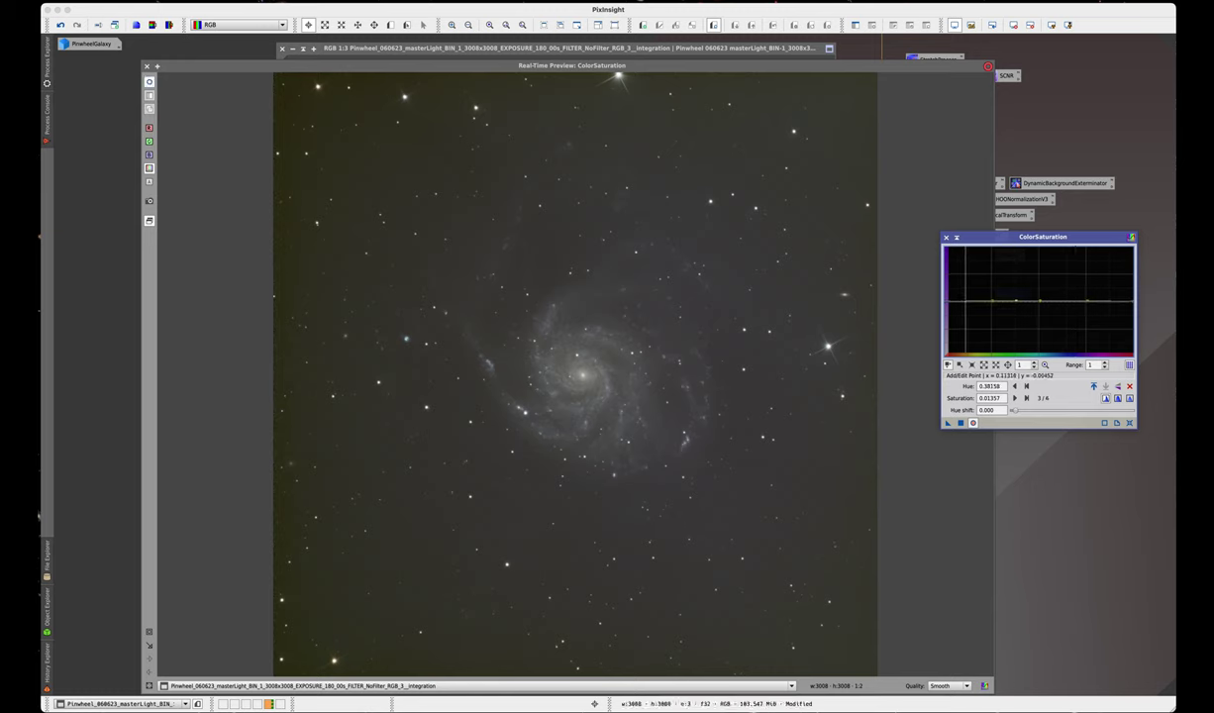
pyautogui.click(969, 300)
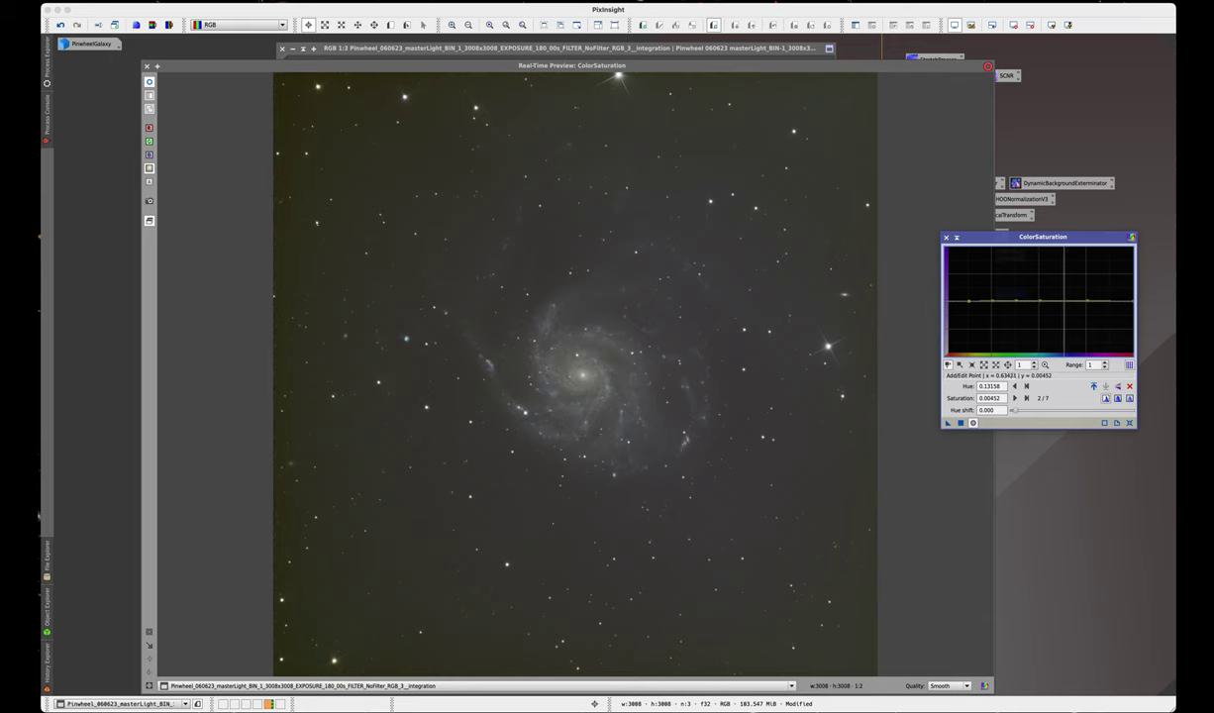
pyautogui.click(1064, 299)
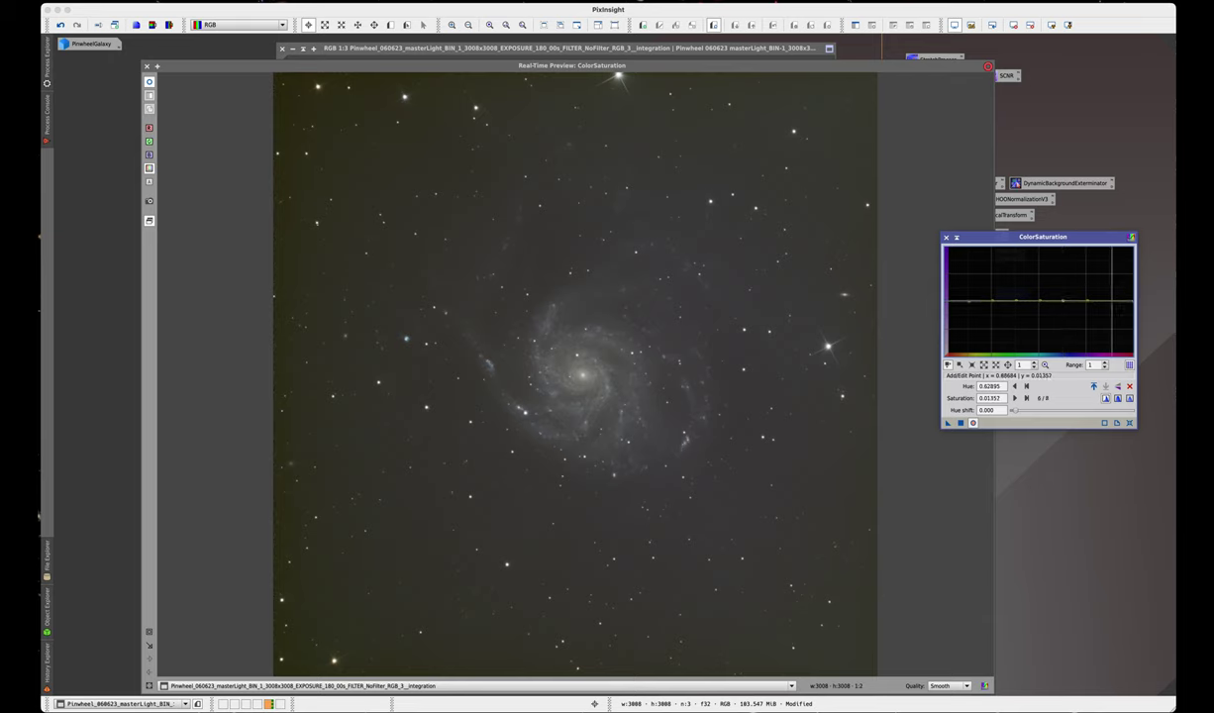
pyautogui.click(1111, 301)
pyautogui.click(1003, 298)
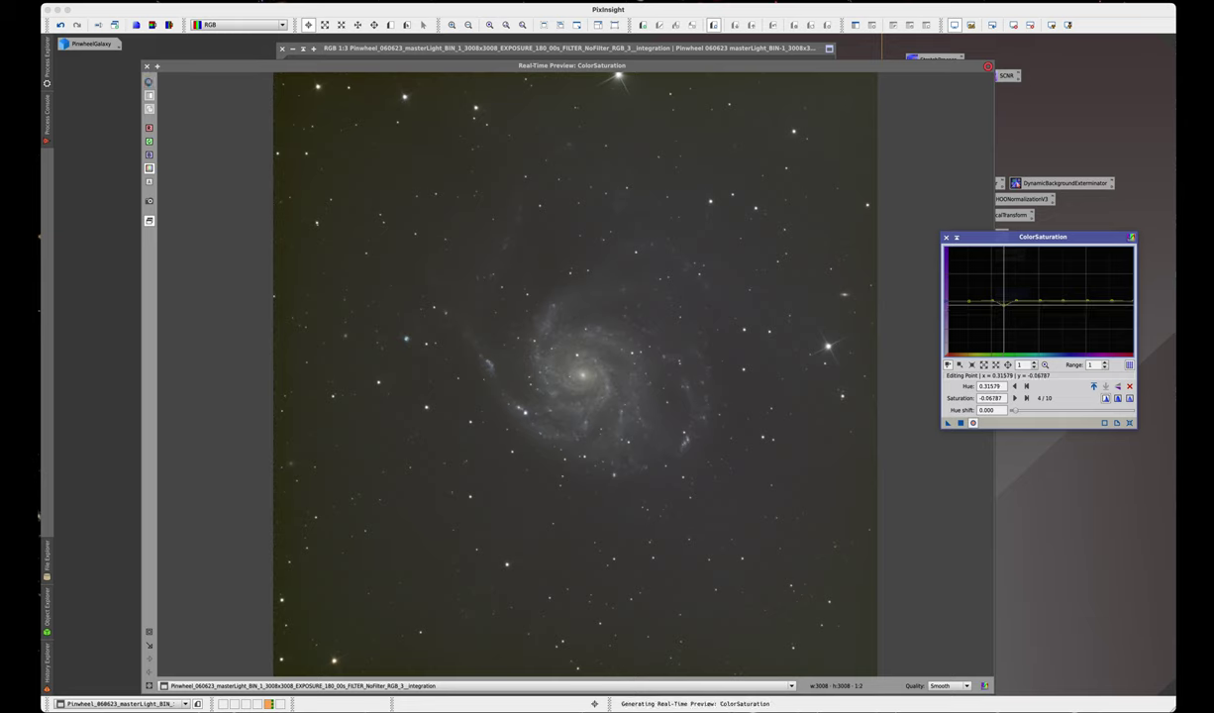
# Step: Pull green-hue saturation down to about −0.52, apply it, and keep the settings as an icon
pyautogui.moveTo(1003, 298); pyautogui.dragTo(1003, 301)
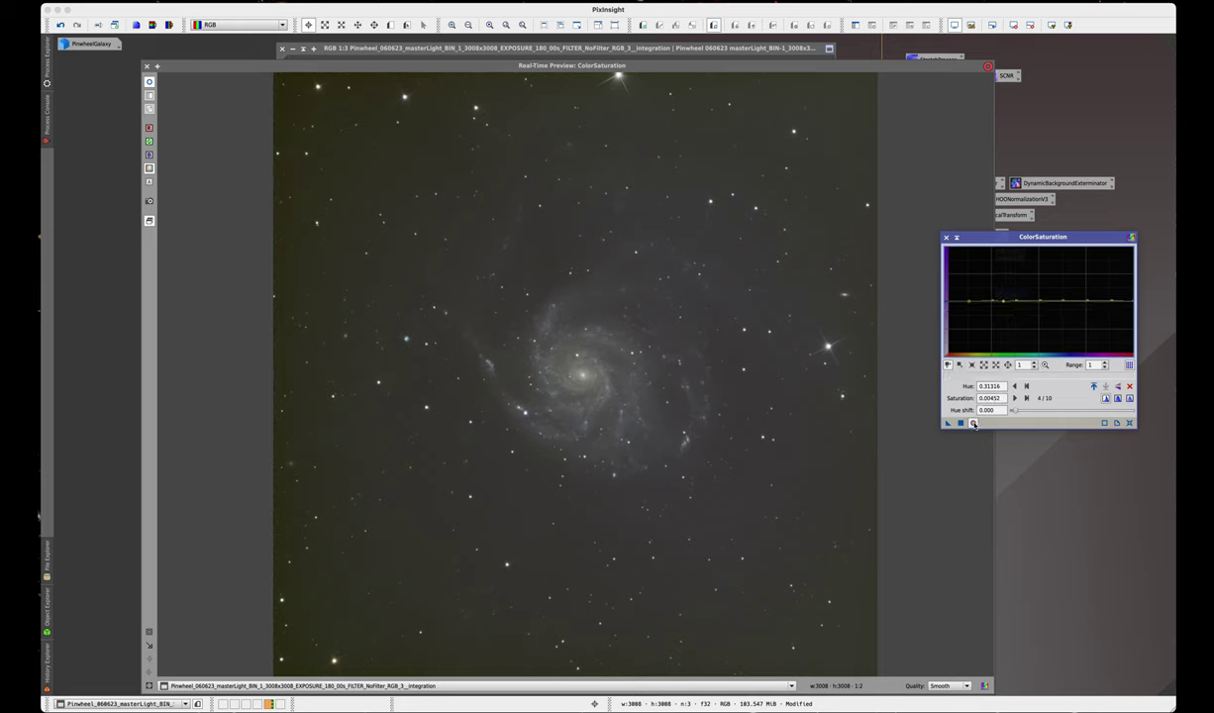
pyautogui.moveTo(1003, 301); pyautogui.dragTo(1002, 330)
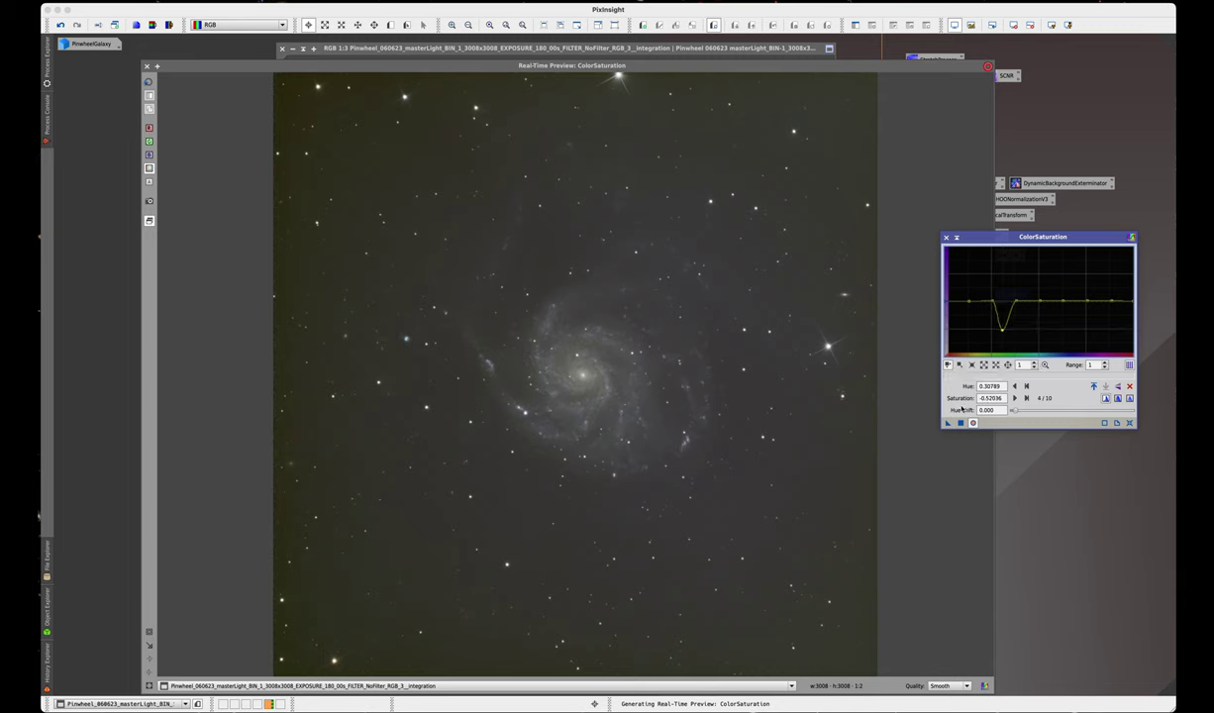
pyautogui.click(959, 423)
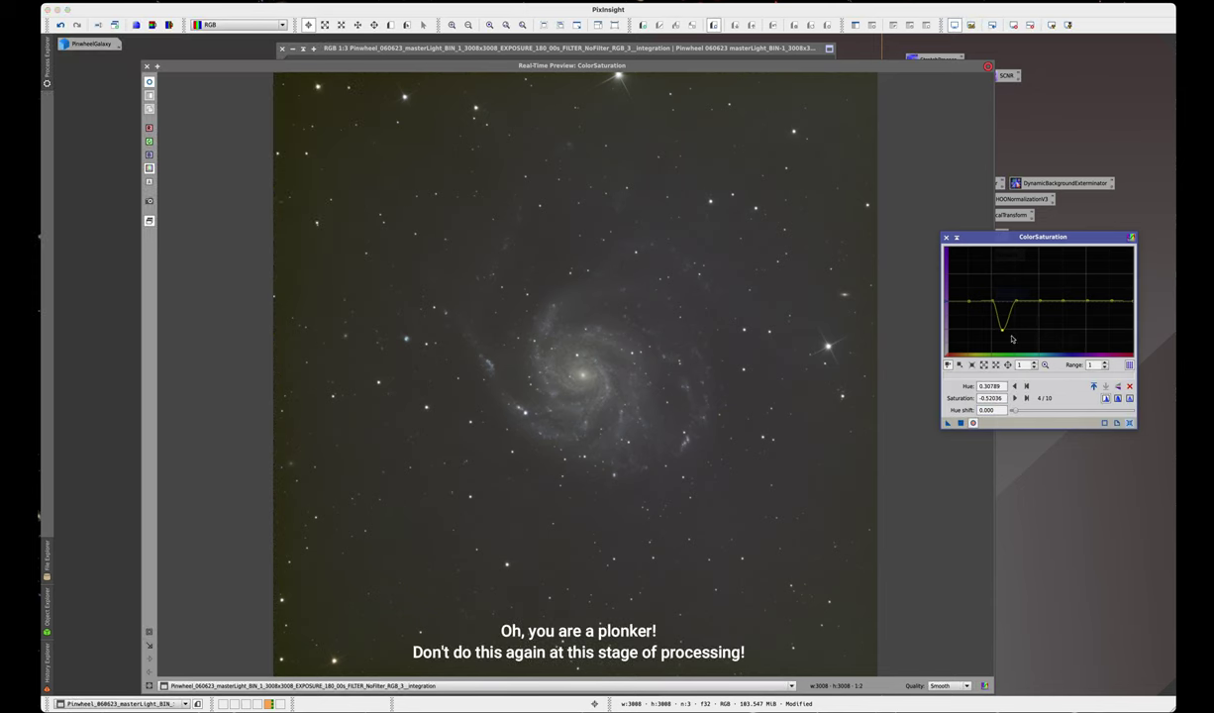
pyautogui.click(1130, 424)
pyautogui.click(956, 237)
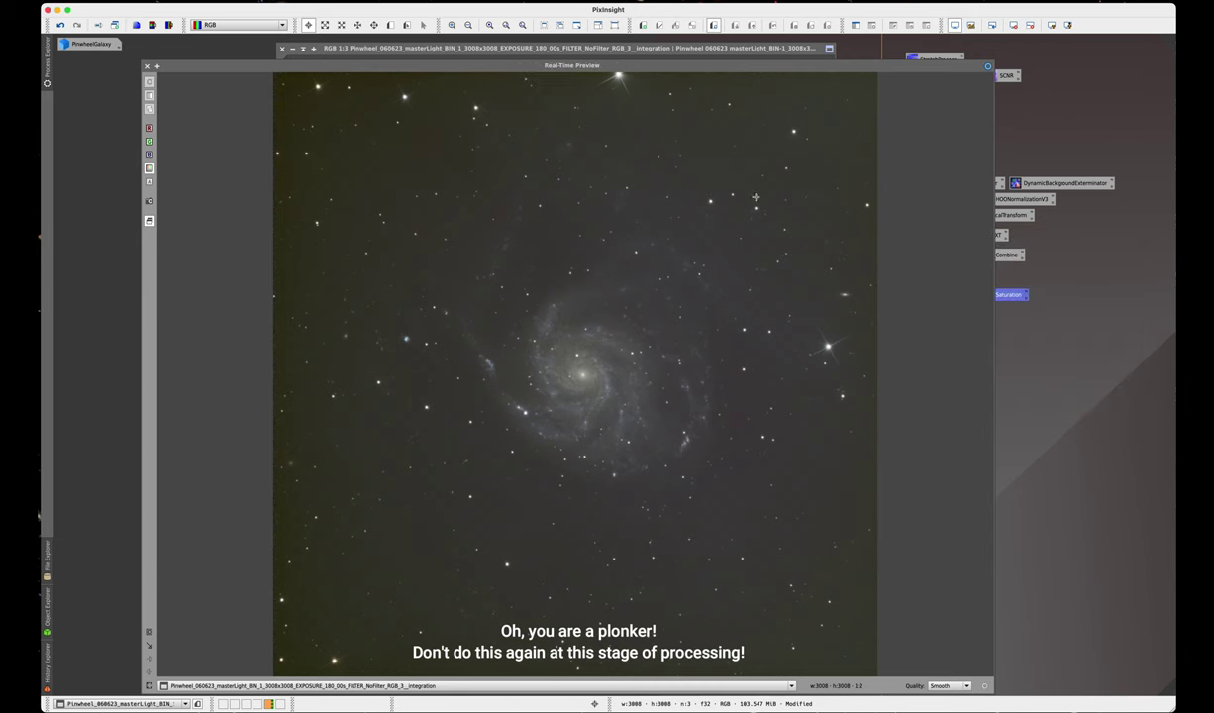
pyautogui.click(147, 67)
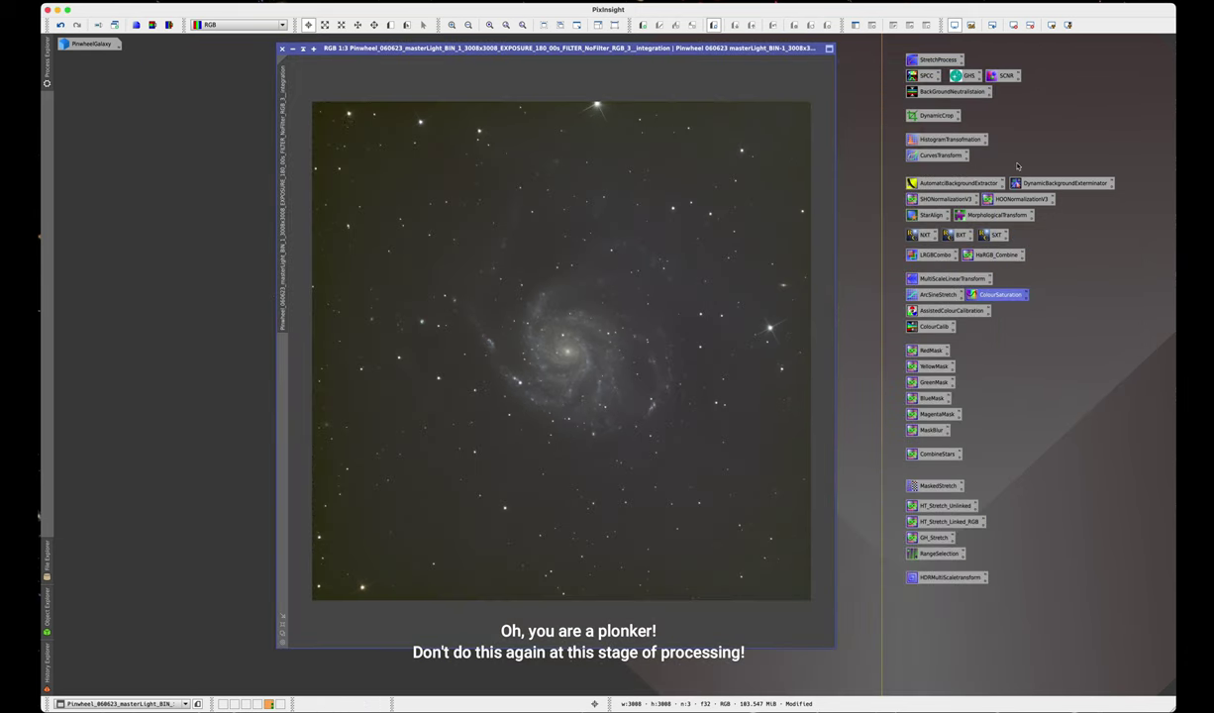
# Step: Run AutomaticBackgroundExtractor on the galaxy image and bring up the resulting background model
pyautogui.doubleClick(954, 184)
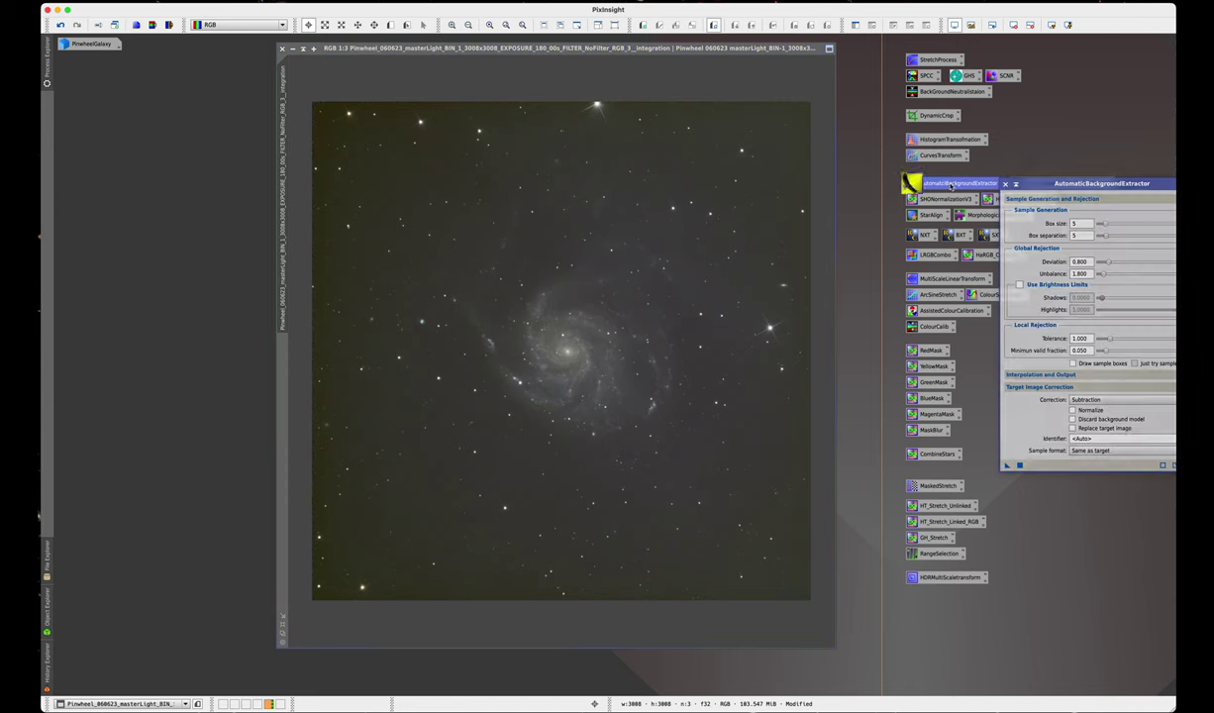
pyautogui.moveTo(1006, 465); pyautogui.dragTo(729, 365)
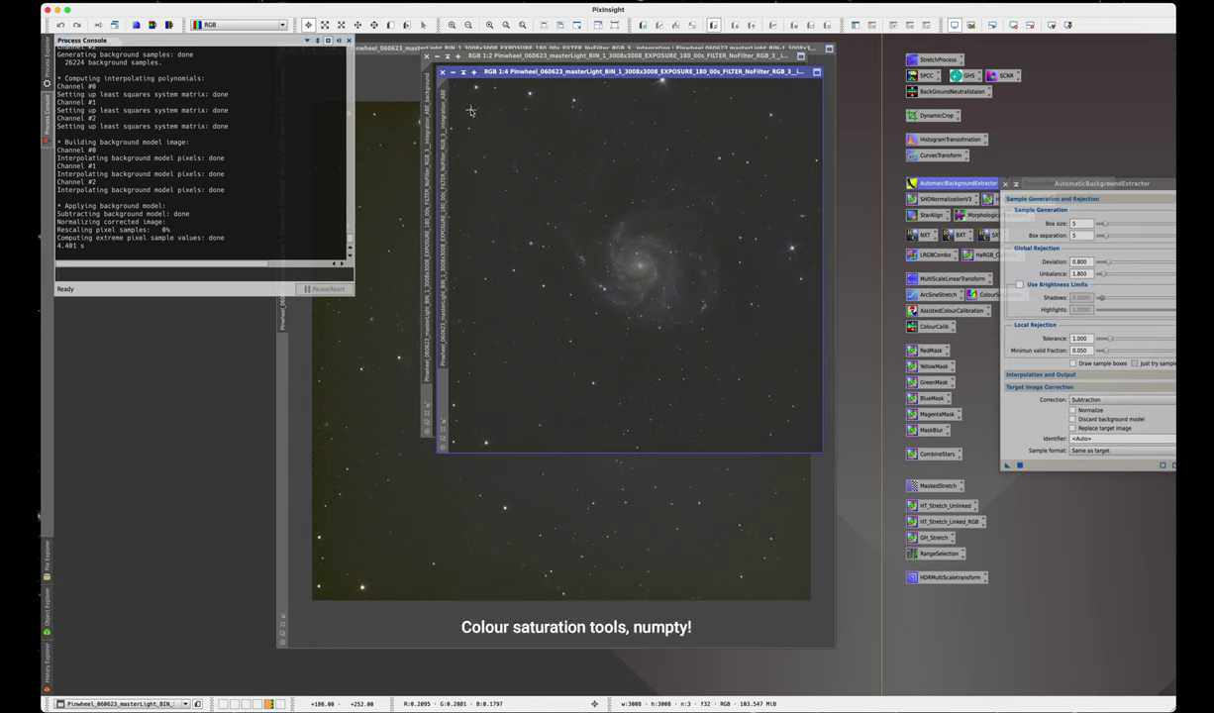
pyautogui.click(349, 40)
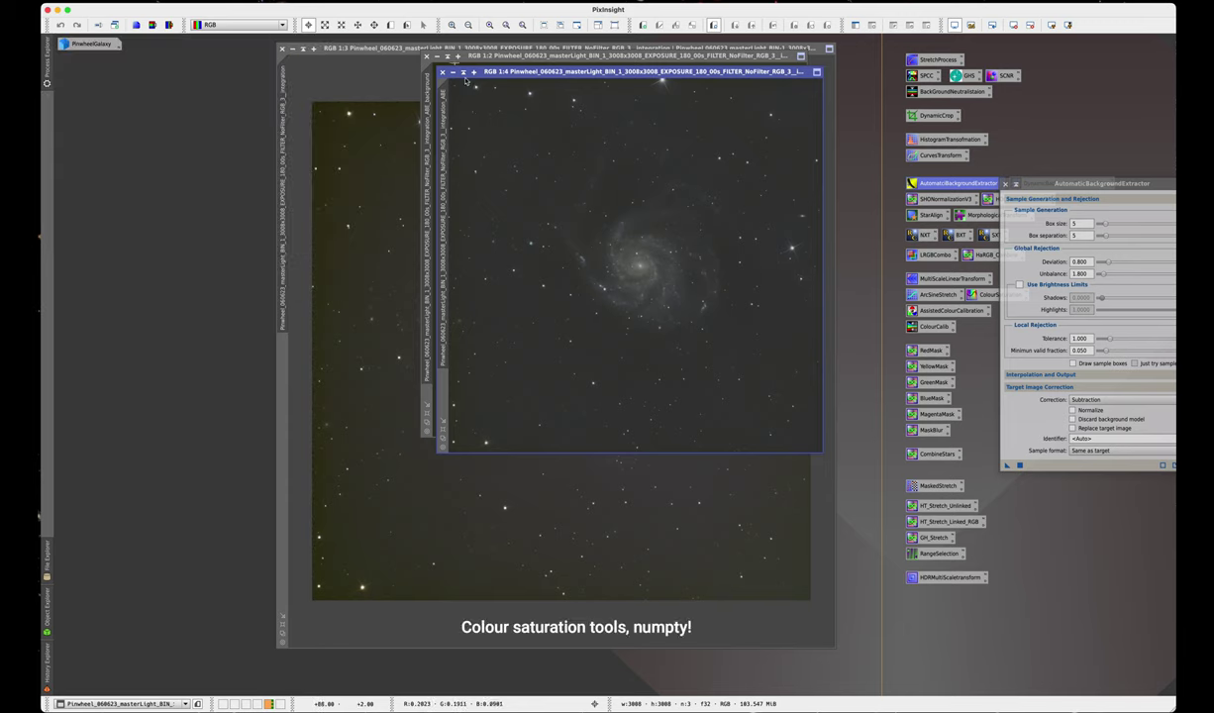
pyautogui.click(495, 56)
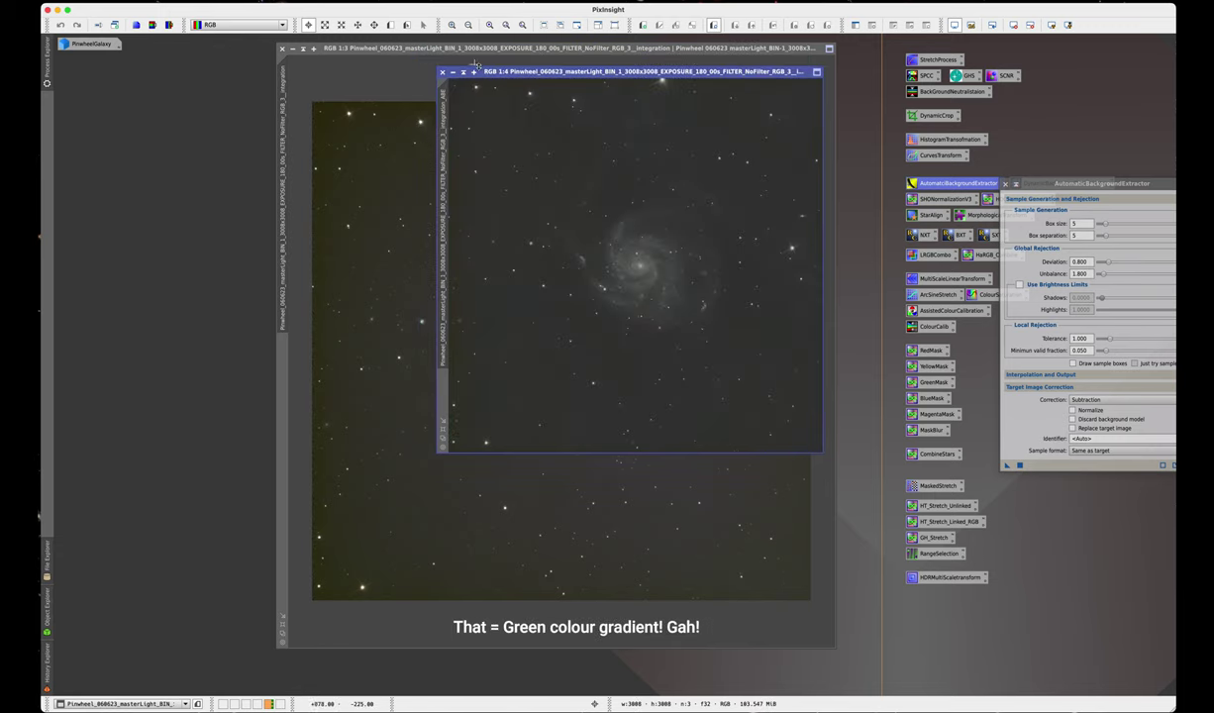
# Step: Close the original uncorrected galaxy image, discarding its unsaved changes
pyautogui.click(289, 52)
pyautogui.click(282, 48)
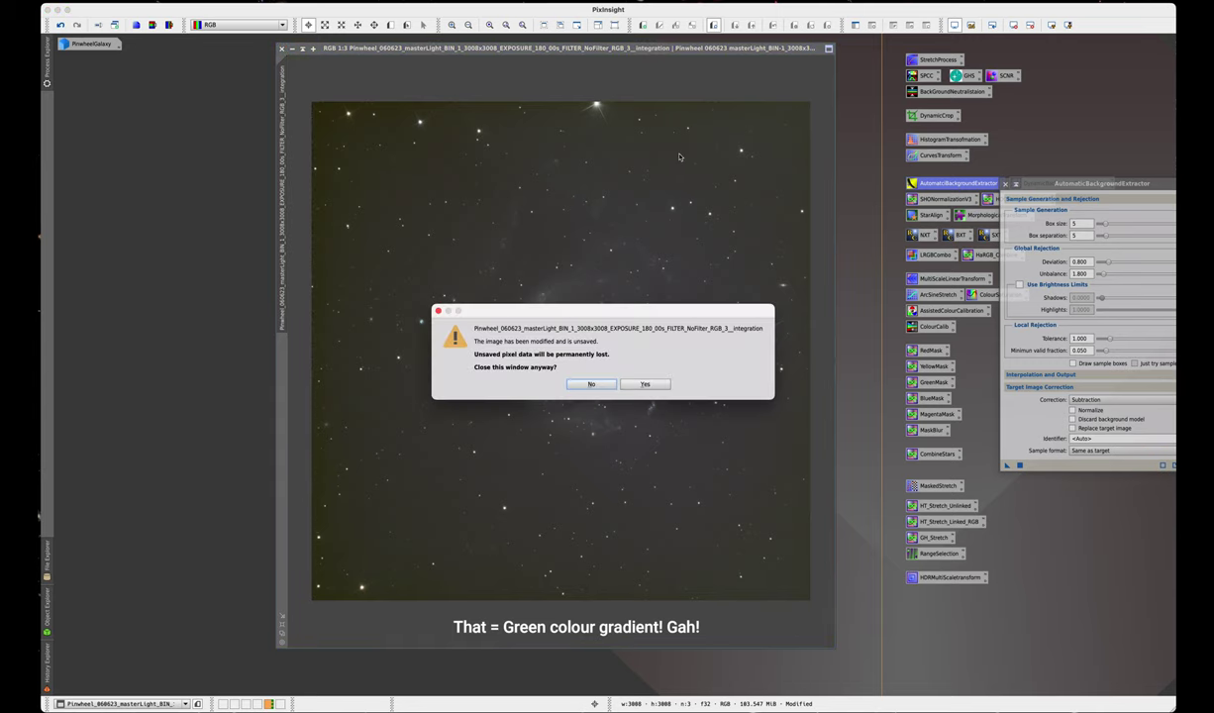
pyautogui.click(646, 385)
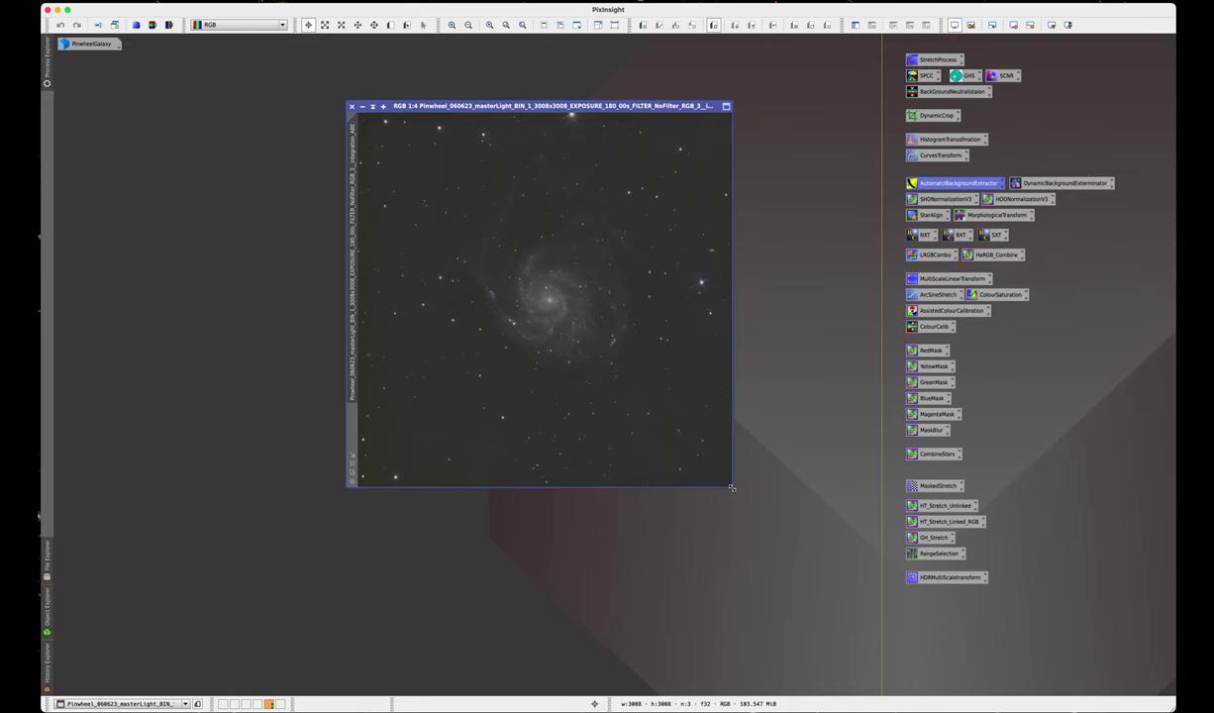
# Step: Enlarge and maximize the ABE image window, then open DynamicCrop on it
pyautogui.moveTo(731, 487); pyautogui.dragTo(821, 629)
pyautogui.scroll(2, 651, 317)
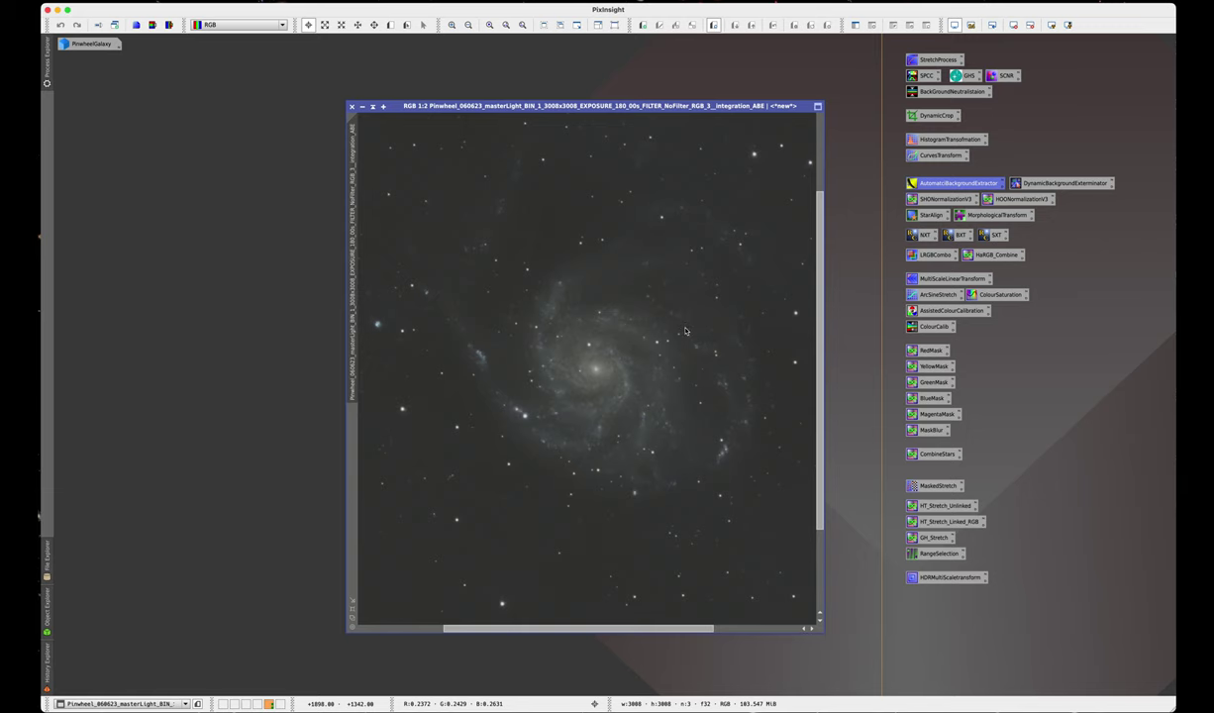
pyautogui.hotkey('ctrl', 'alt', 'm')
pyautogui.scroll(-1, 684, 327)
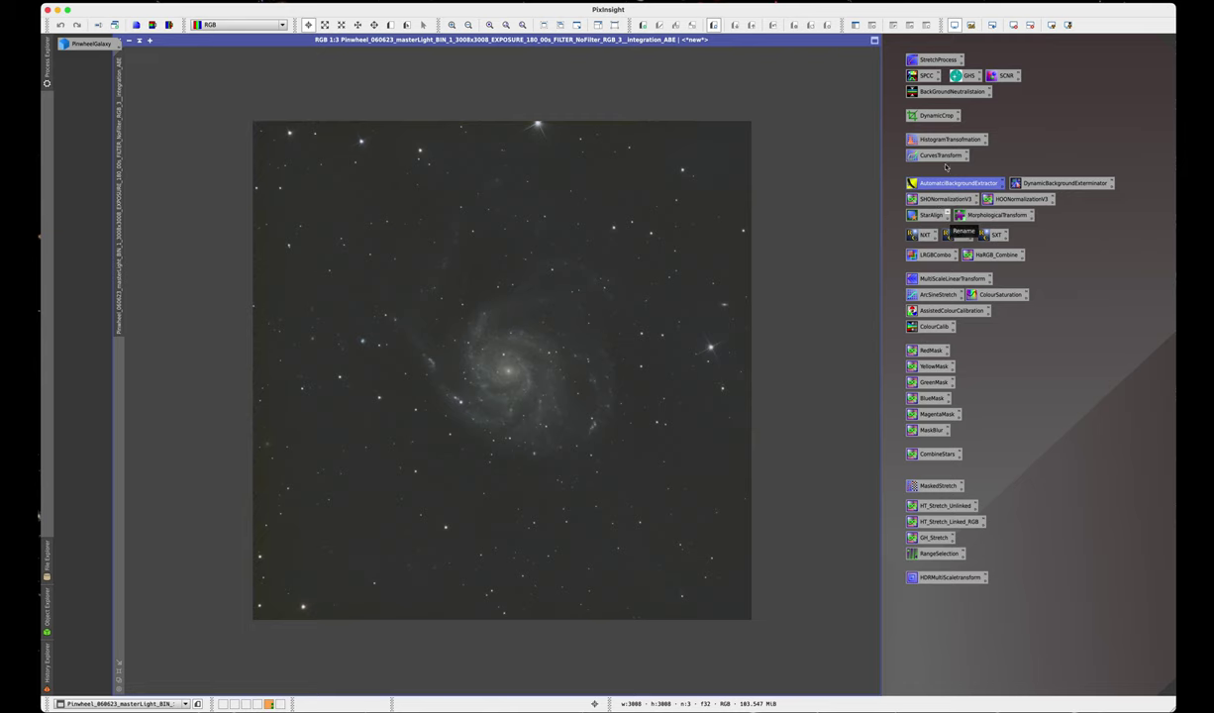
pyautogui.doubleClick(937, 118)
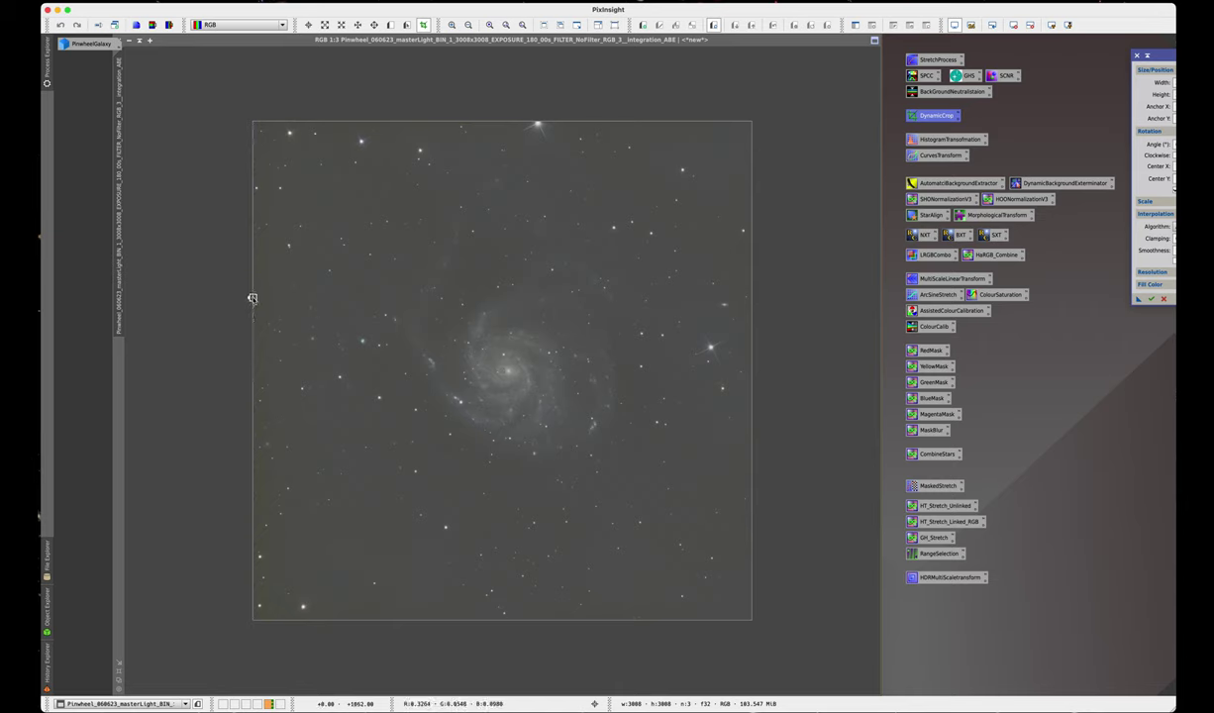
# Step: Trim thin strips from all four edges and execute the crop to 2885×2909 pixels
pyautogui.moveTo(253, 298); pyautogui.dragTo(261, 298)
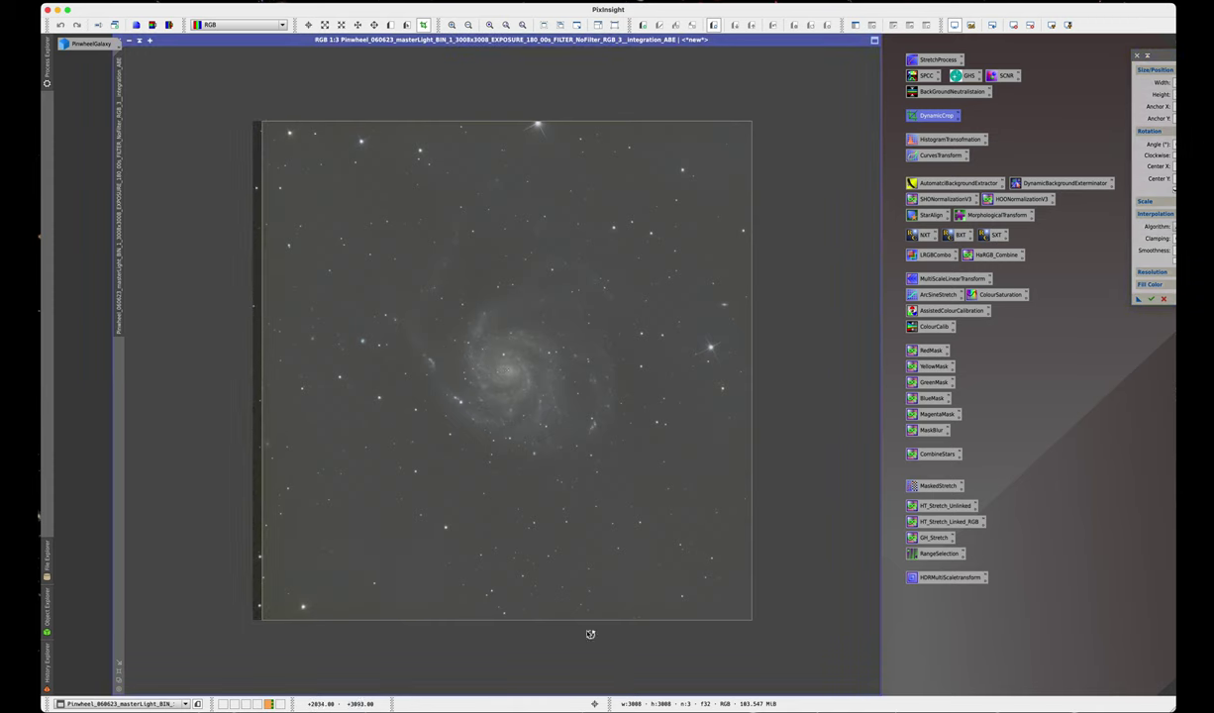
pyautogui.moveTo(561, 620); pyautogui.dragTo(561, 615)
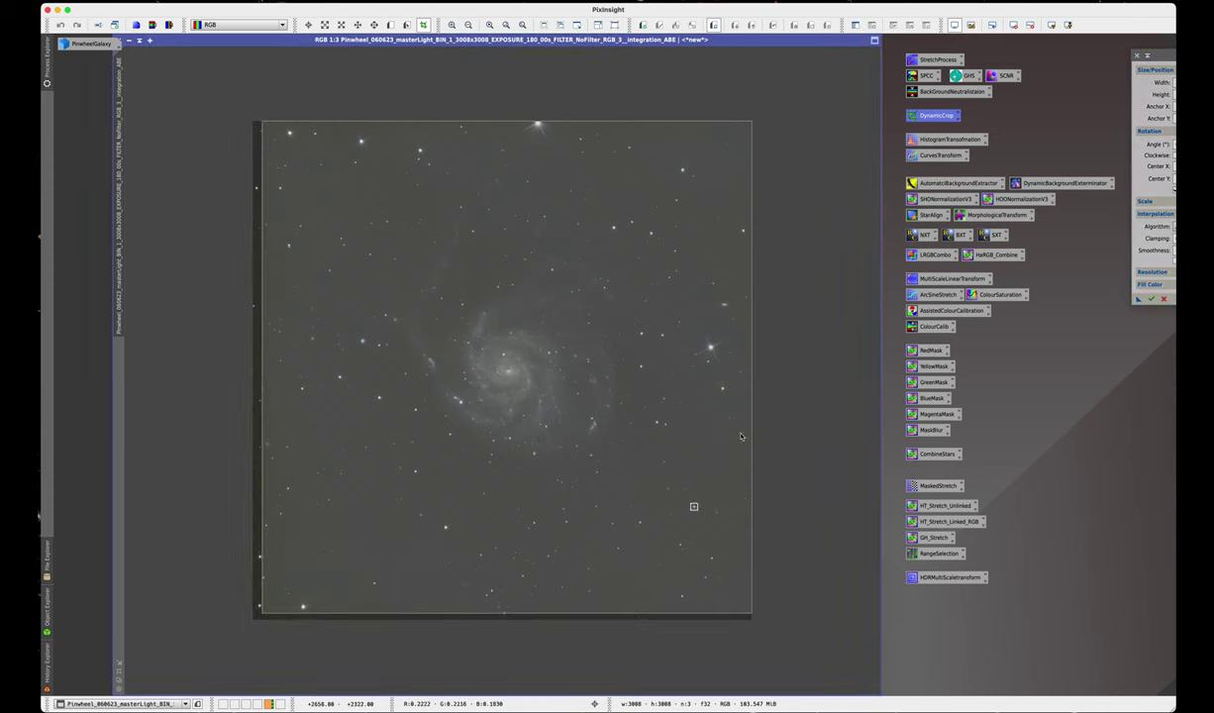
pyautogui.moveTo(751, 387); pyautogui.dragTo(743, 386)
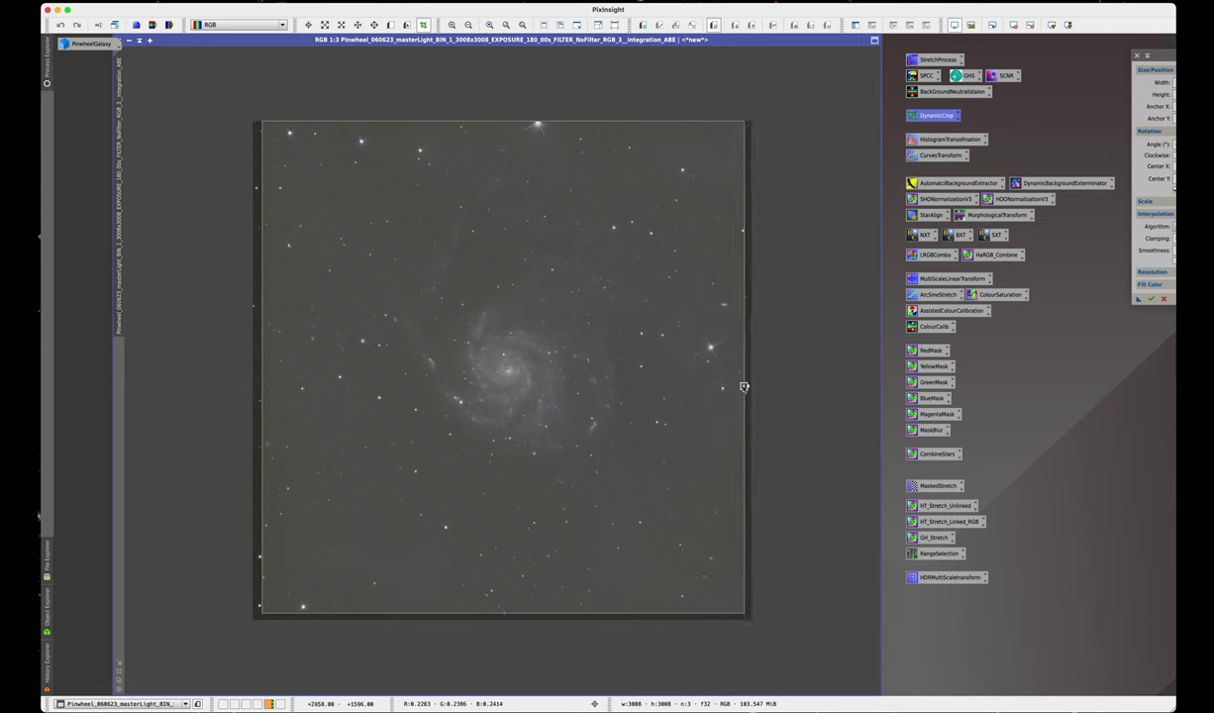
pyautogui.moveTo(550, 122); pyautogui.dragTo(552, 131)
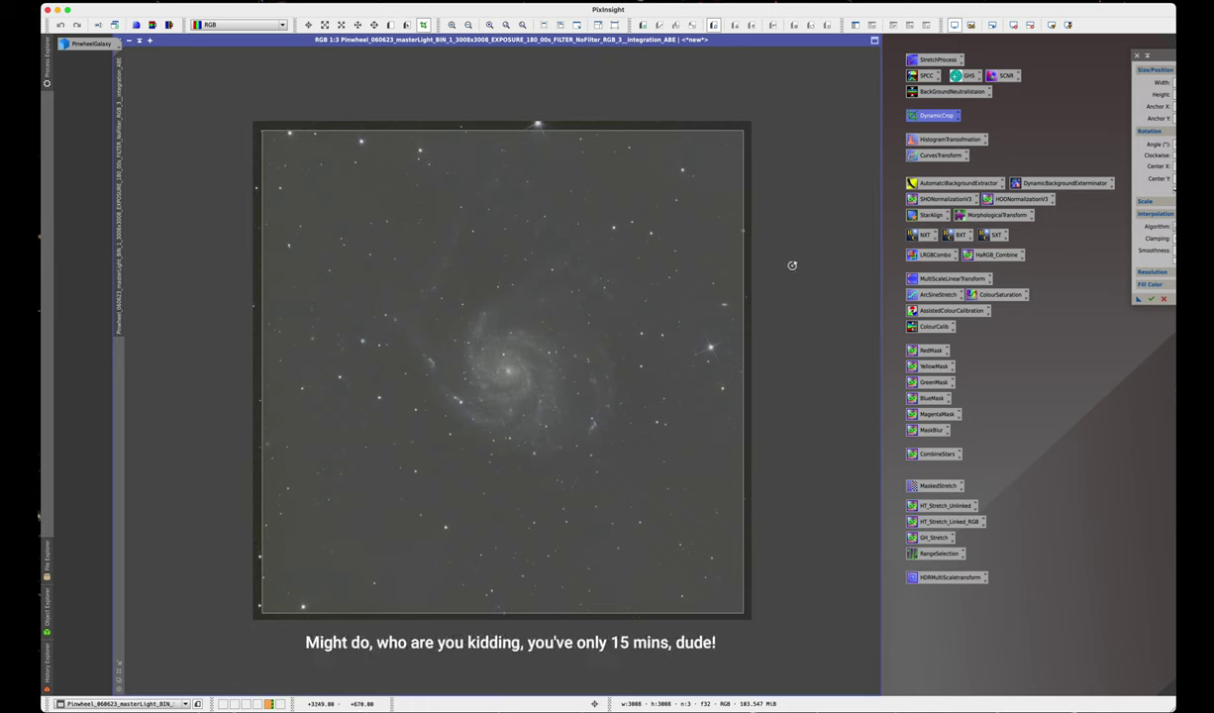
pyautogui.moveTo(744, 268); pyautogui.dragTo(742, 269)
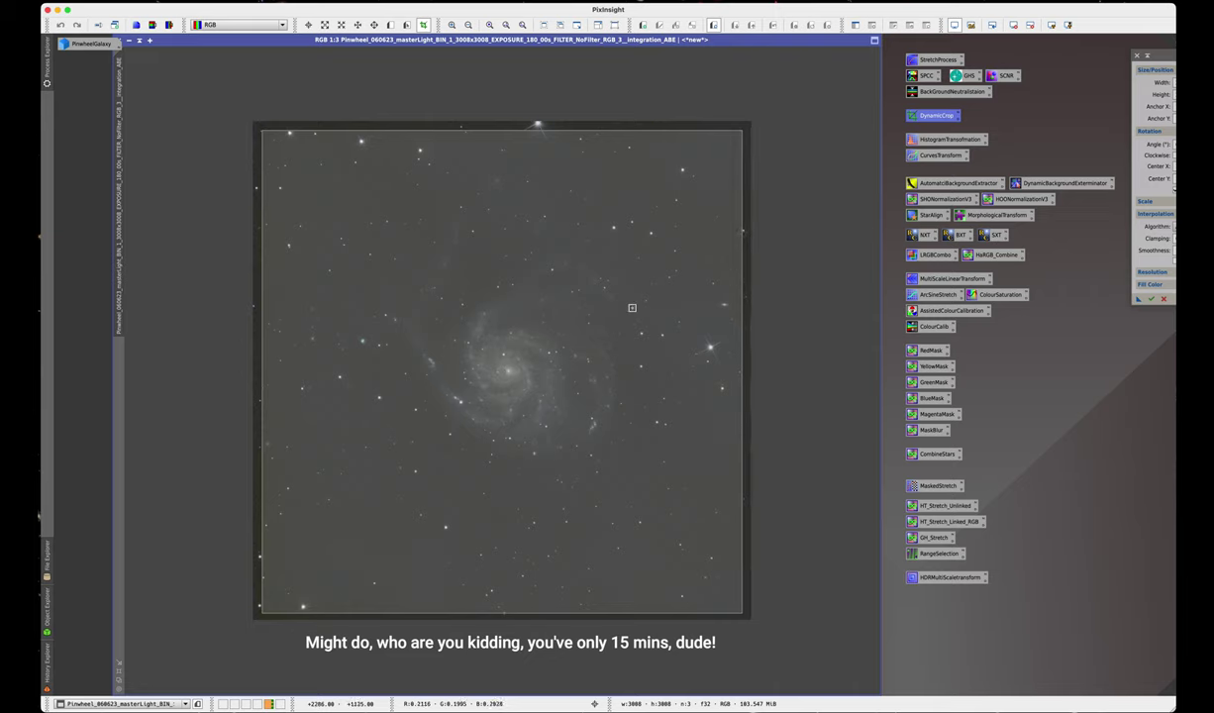
pyautogui.moveTo(262, 347); pyautogui.dragTo(262, 348)
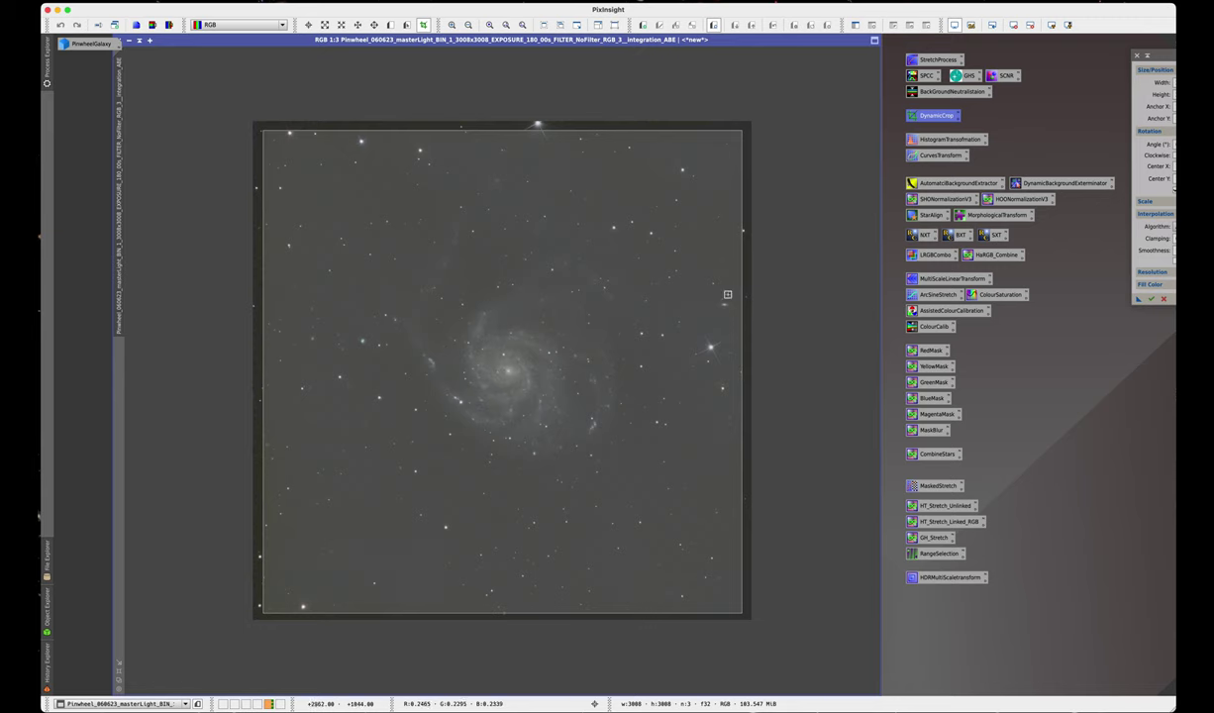
pyautogui.click(1148, 56)
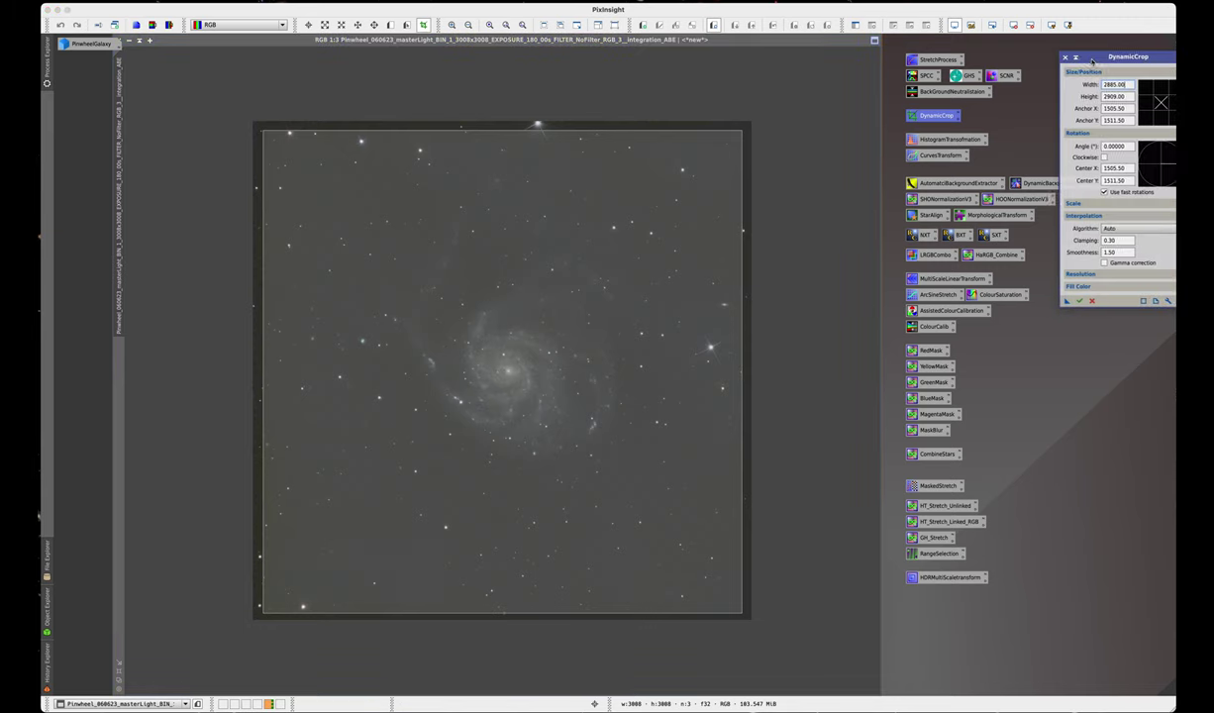
pyautogui.click(1075, 300)
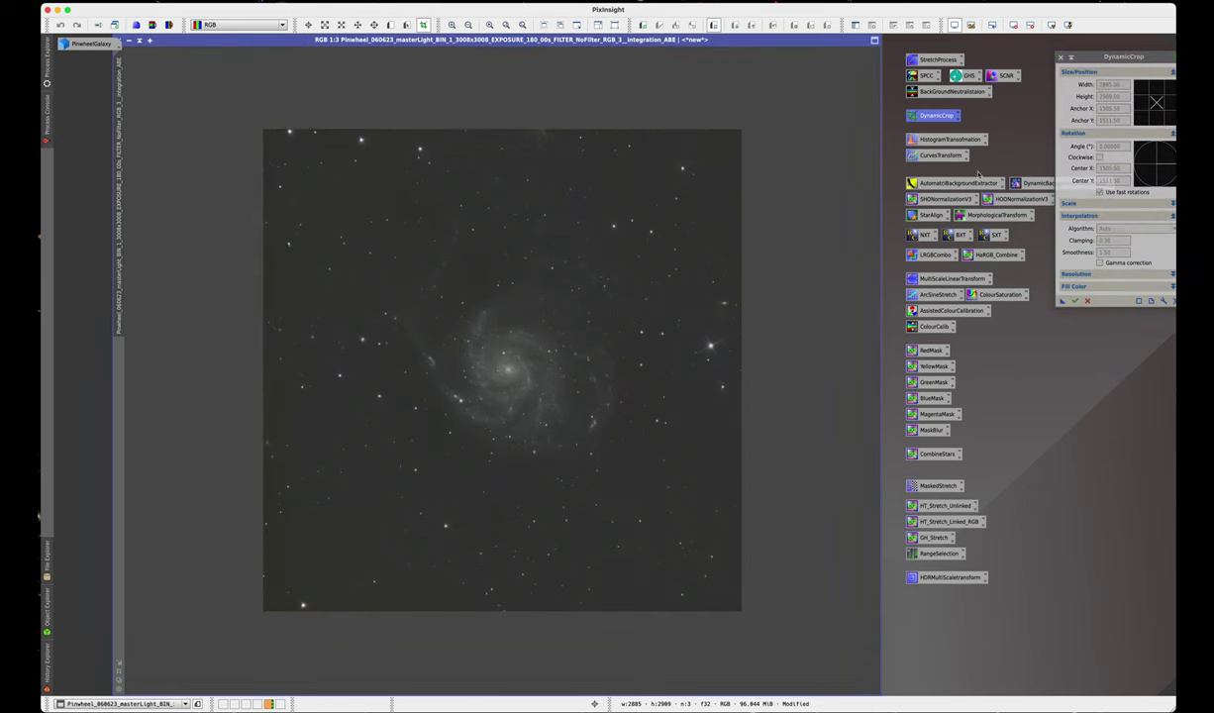
pyautogui.click(1060, 57)
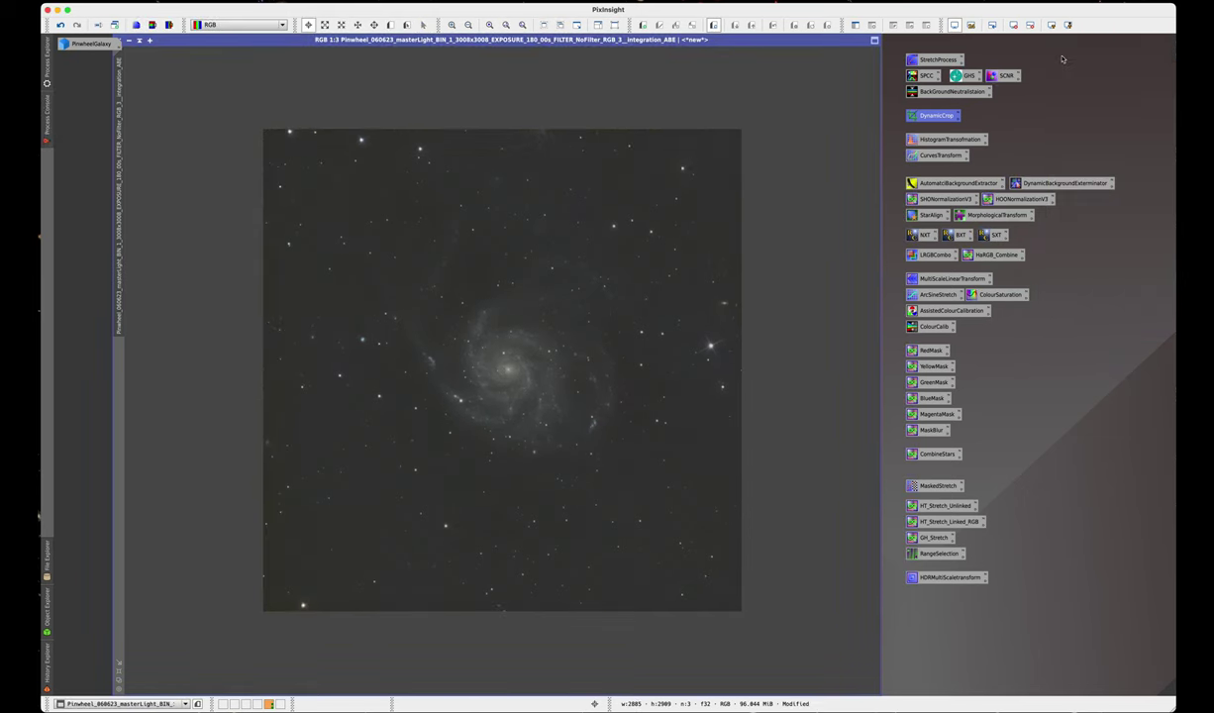
# Step: Open CurvesTransformation on RGB/K with midtone, shadow and highlight points and live preview
pyautogui.doubleClick(941, 155)
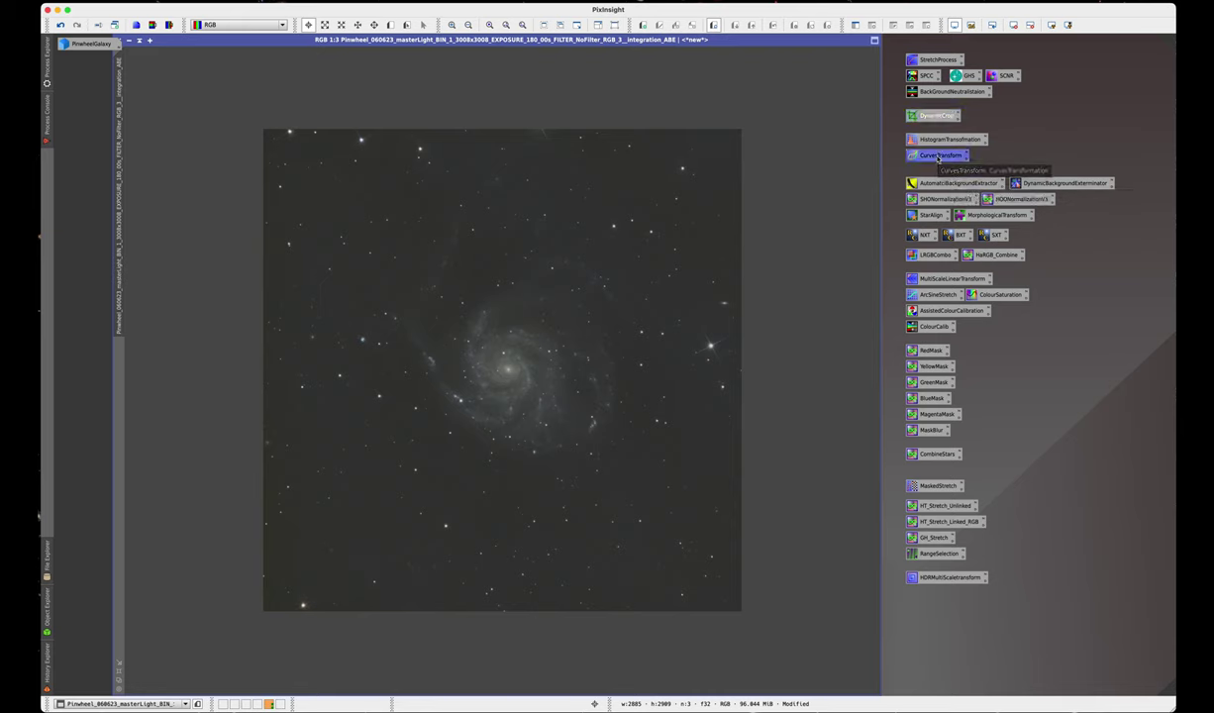
pyautogui.click(944, 372)
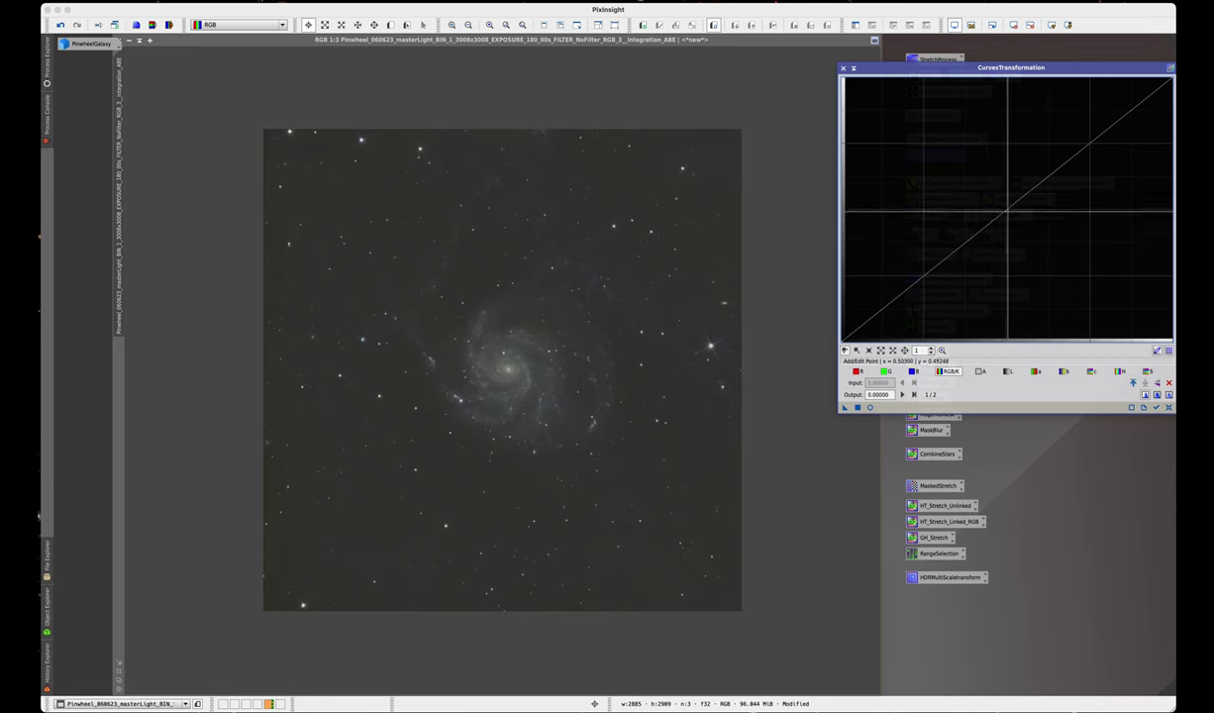
pyautogui.click(1010, 208)
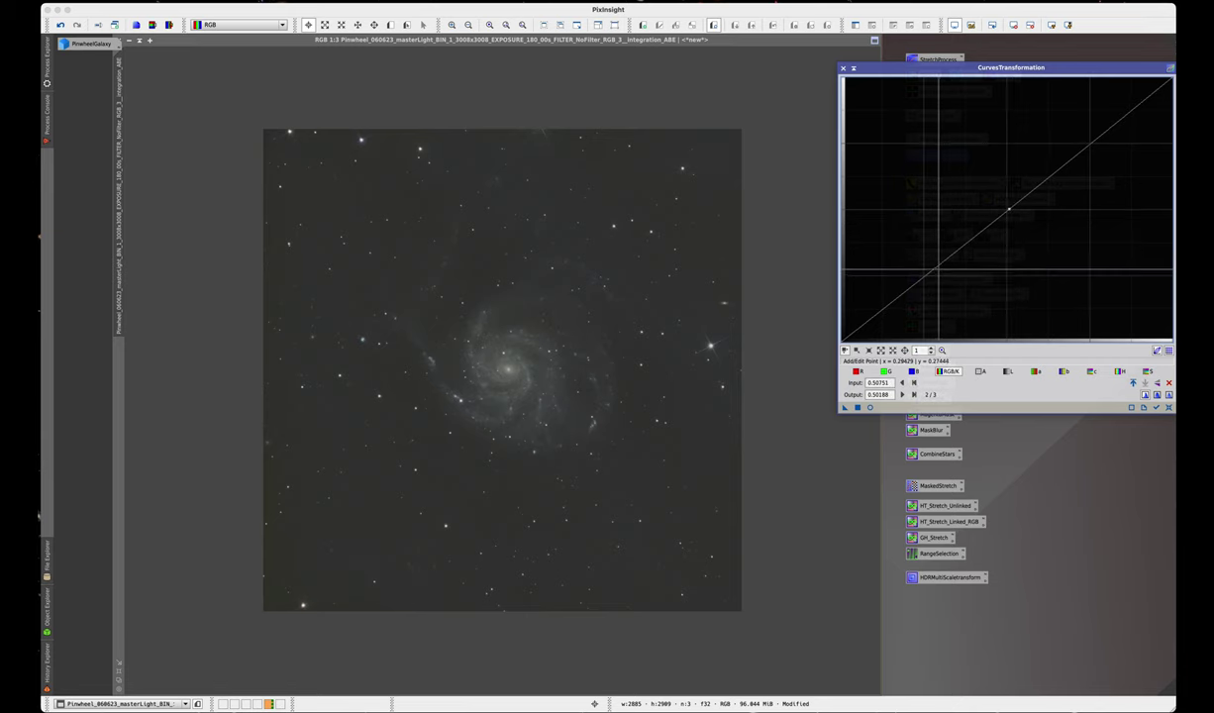
pyautogui.click(925, 274)
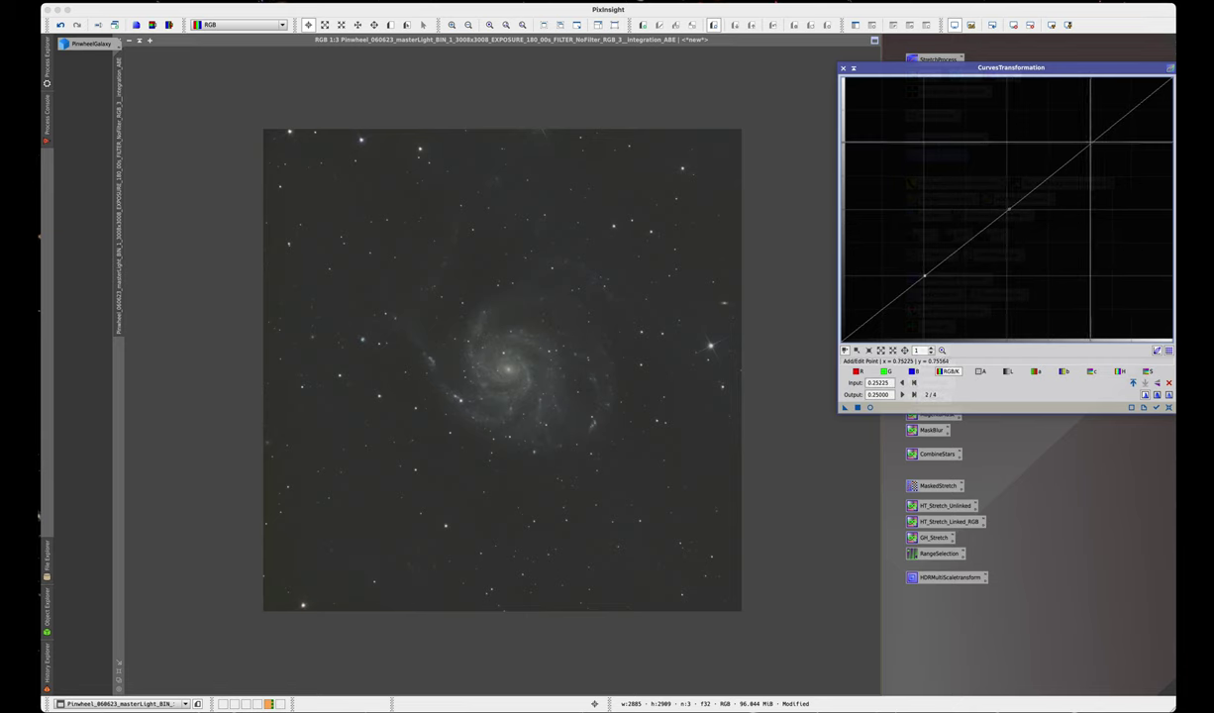
pyautogui.click(1089, 144)
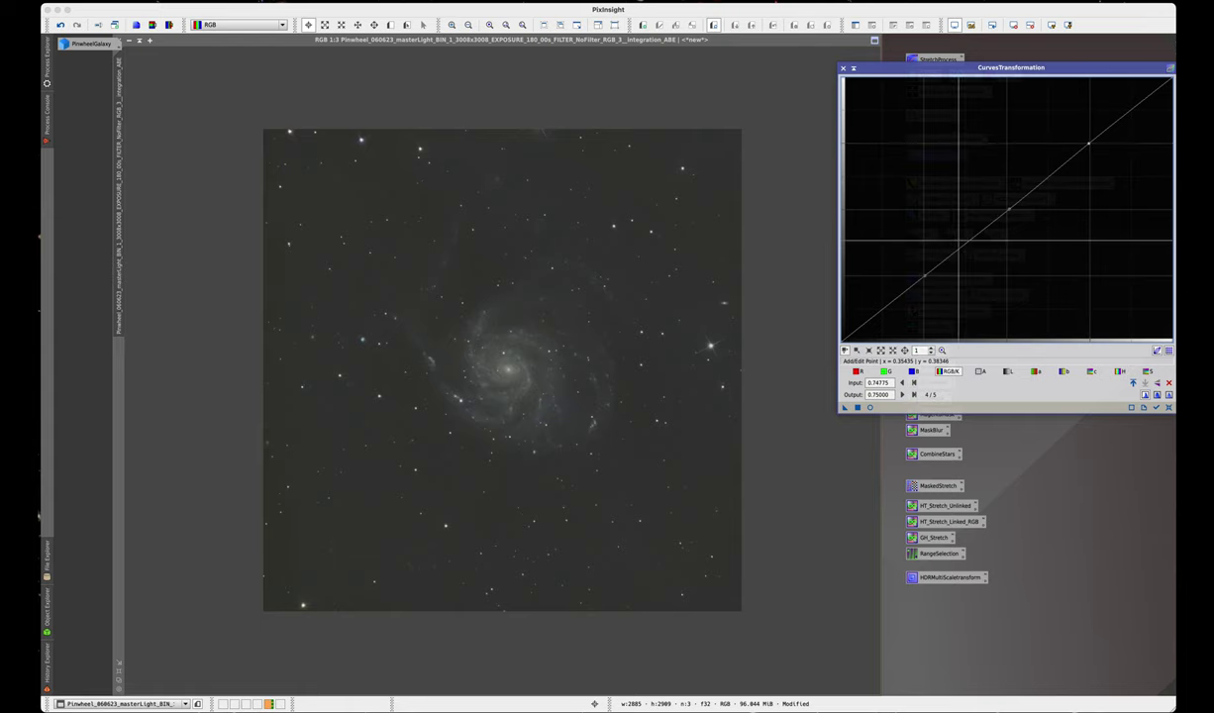
pyautogui.click(870, 408)
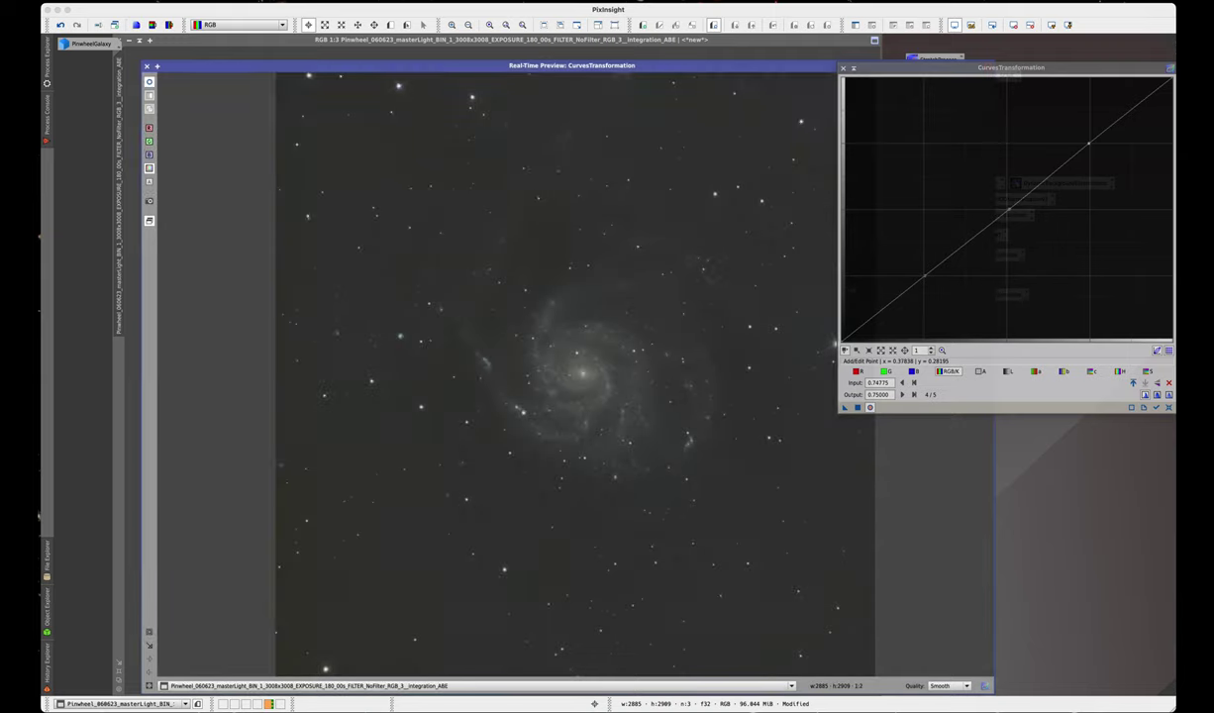
# Step: Shape a gentle S-curve darkening shadows and lifting highlights, apply it, and close the tool
pyautogui.moveTo(924, 275); pyautogui.dragTo(931, 285)
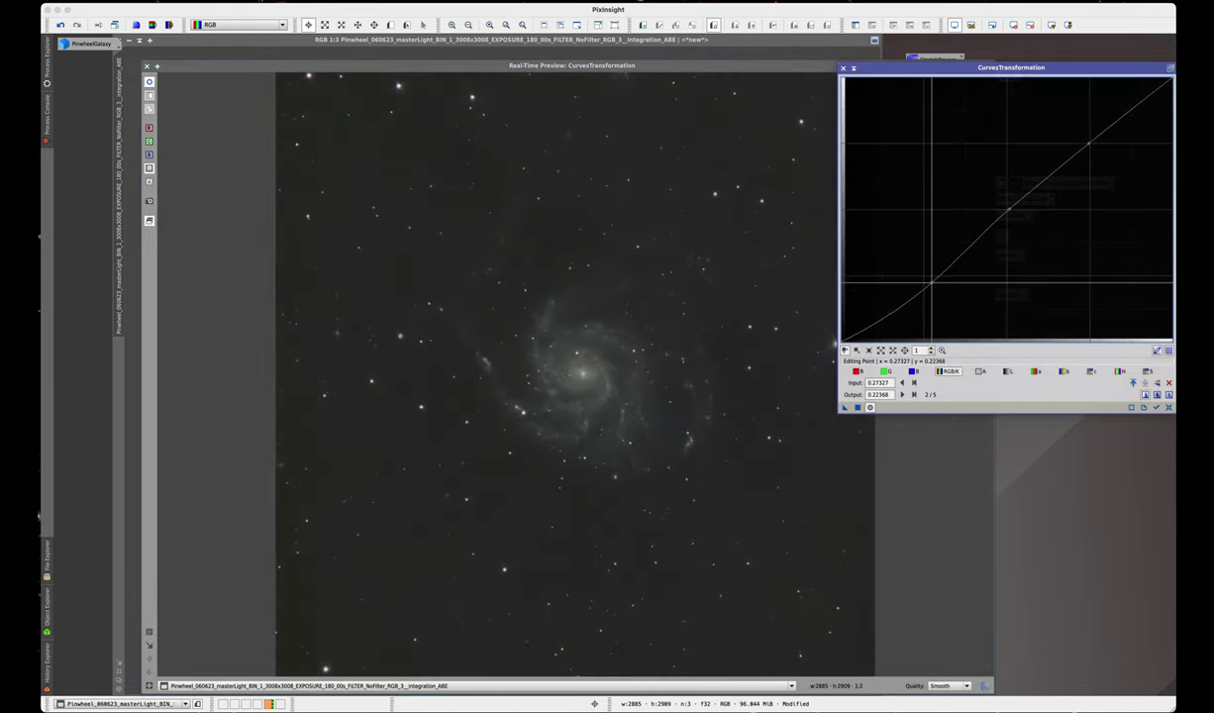
pyautogui.moveTo(1009, 211); pyautogui.dragTo(1006, 207)
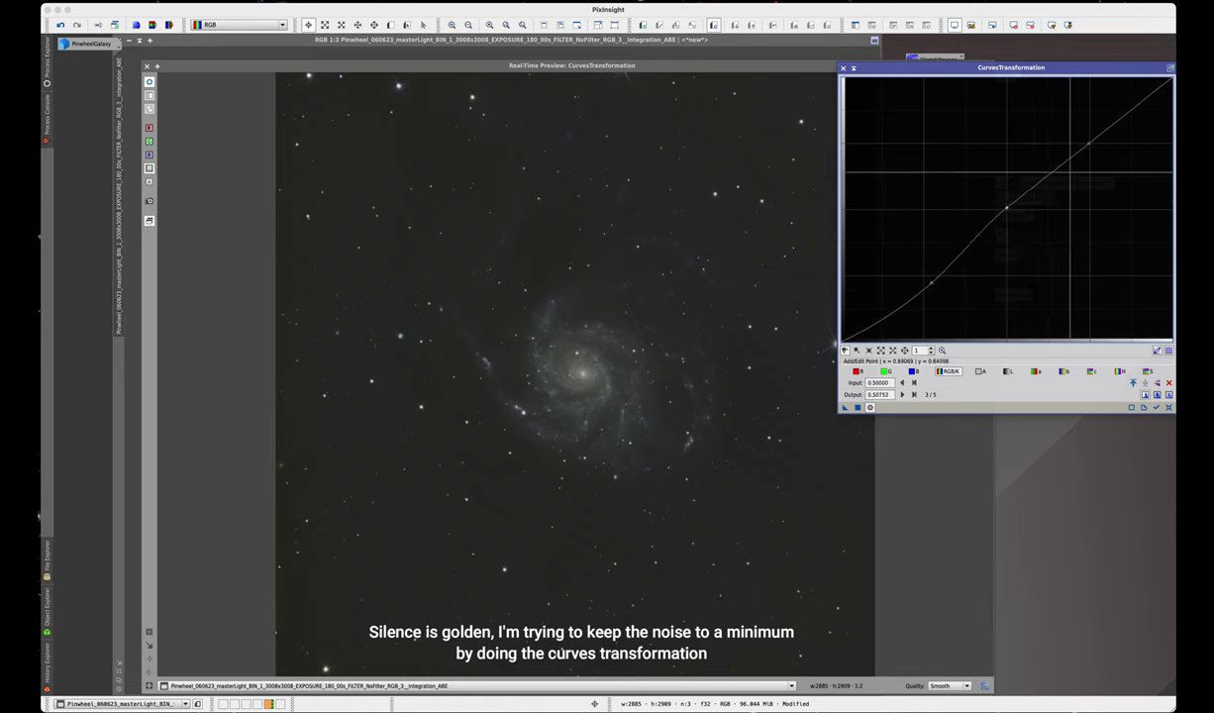
pyautogui.moveTo(1090, 150); pyautogui.dragTo(1086, 138)
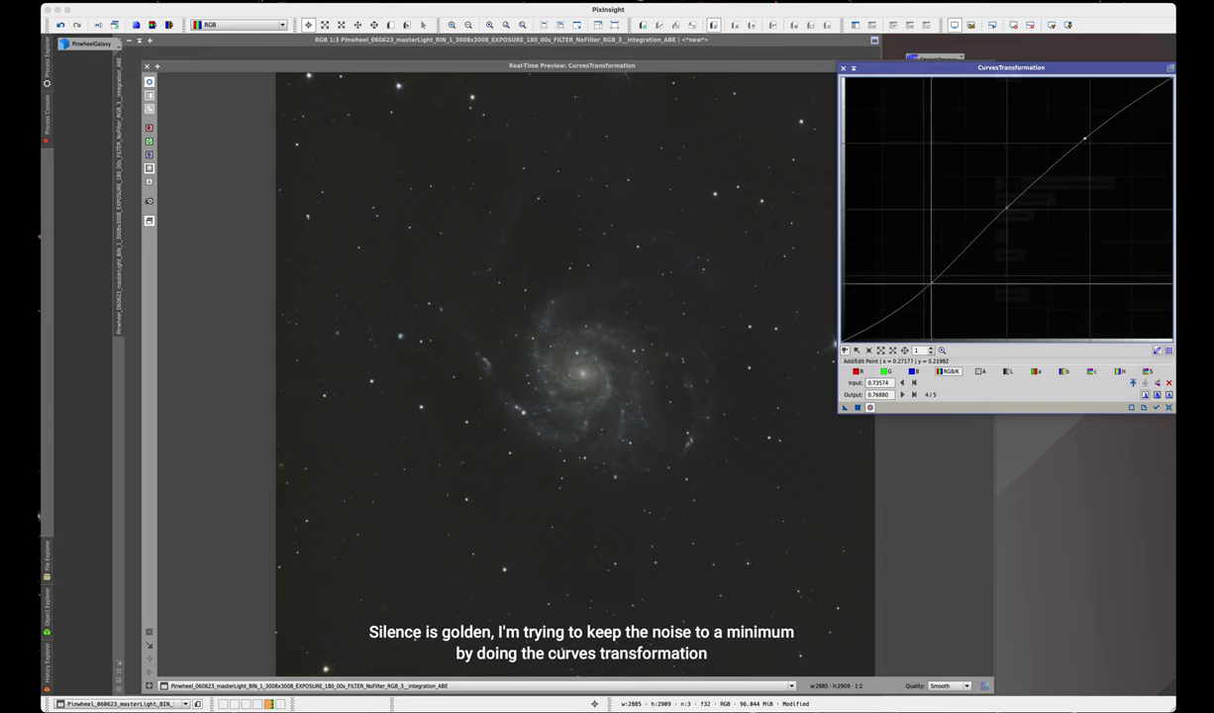
pyautogui.click(931, 284)
pyautogui.moveTo(930, 285); pyautogui.dragTo(929, 285)
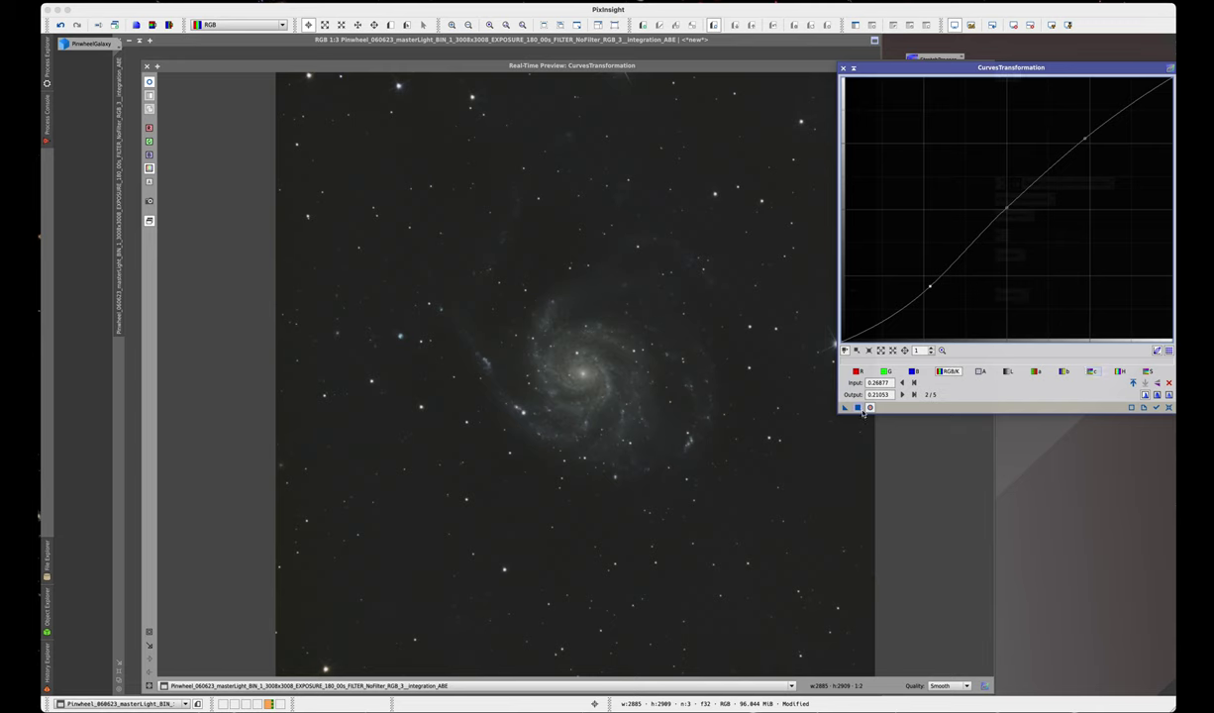
pyautogui.click(859, 408)
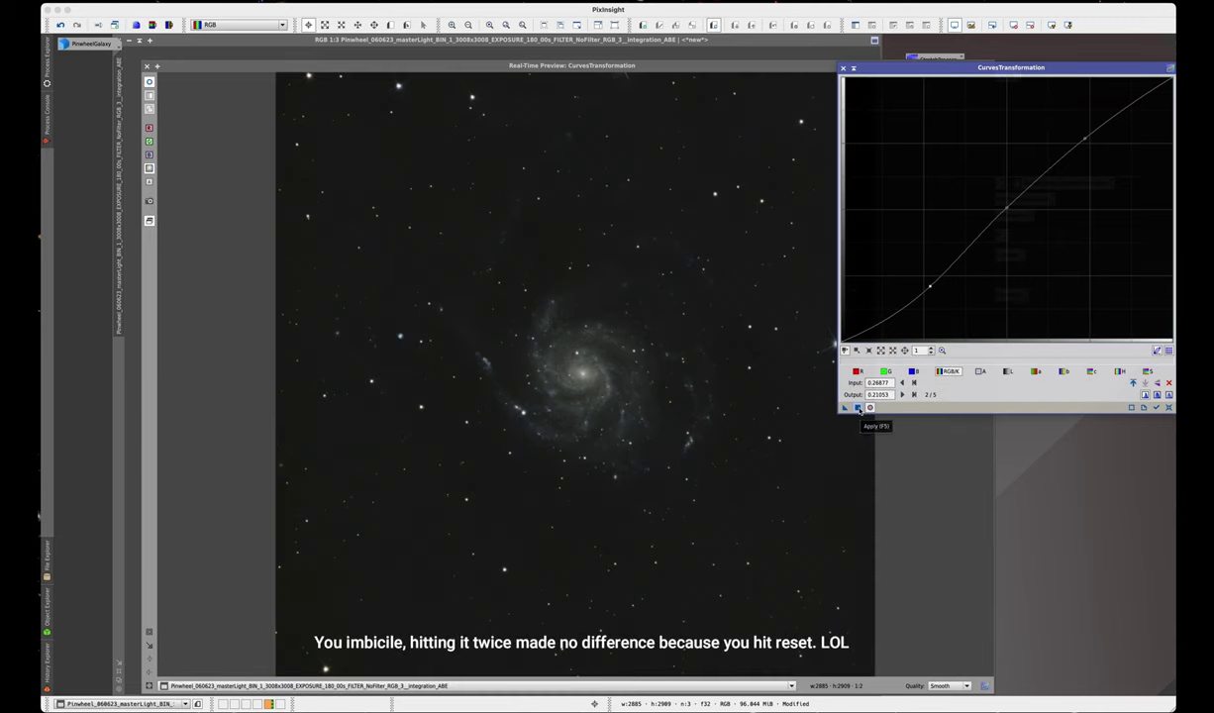
pyautogui.click(1168, 382)
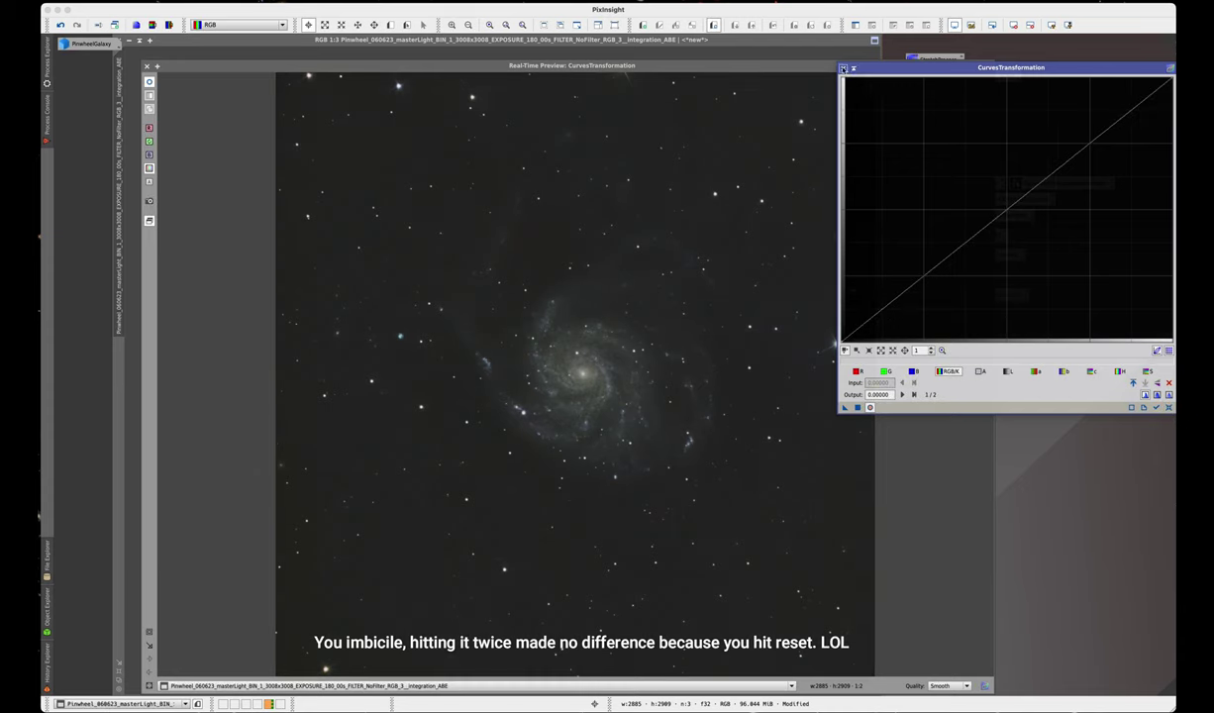
pyautogui.click(842, 68)
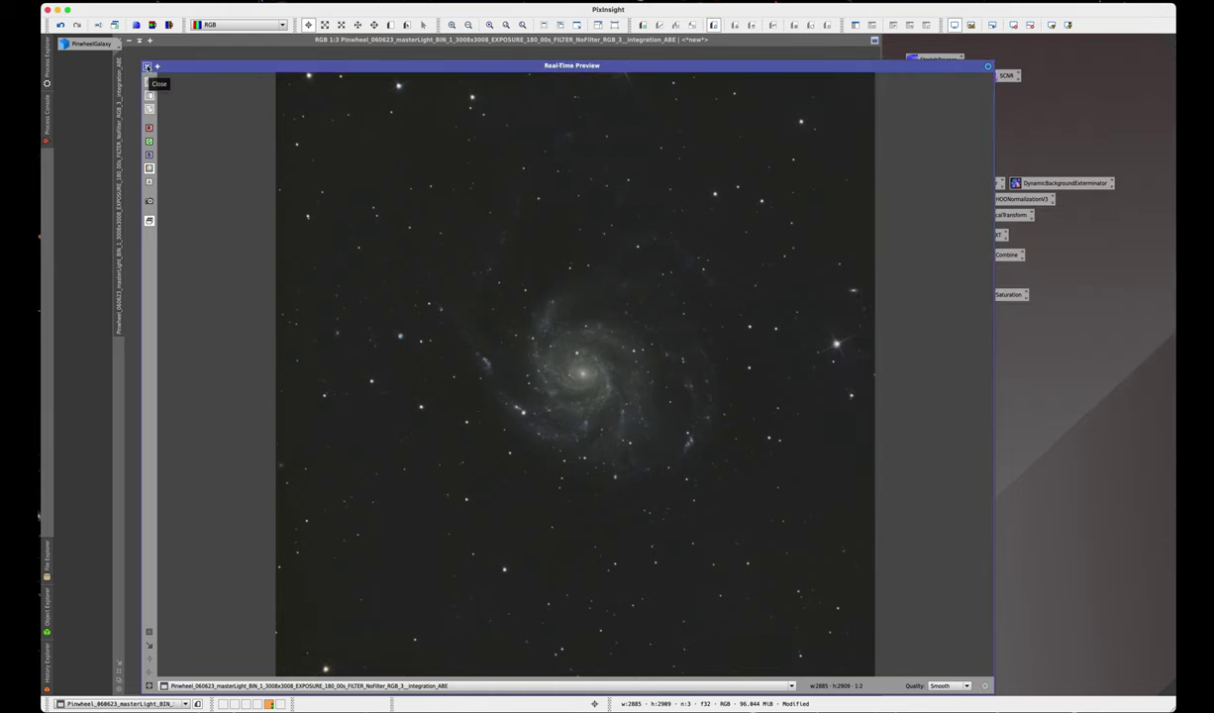
pyautogui.click(146, 67)
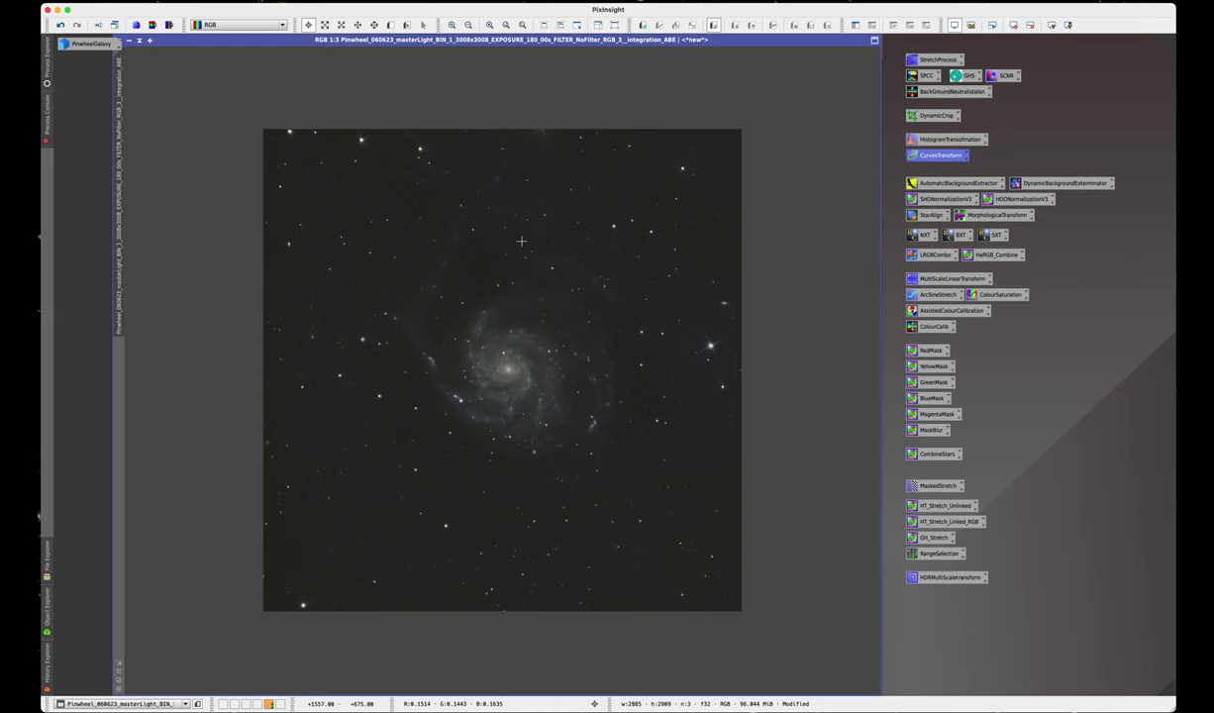
# Step: Zoom in to 1:1 to inspect the curve-adjusted galaxy, then zoom back out to 1:2
pyautogui.scroll(1, 521, 241)
pyautogui.scroll(1, 521, 324)
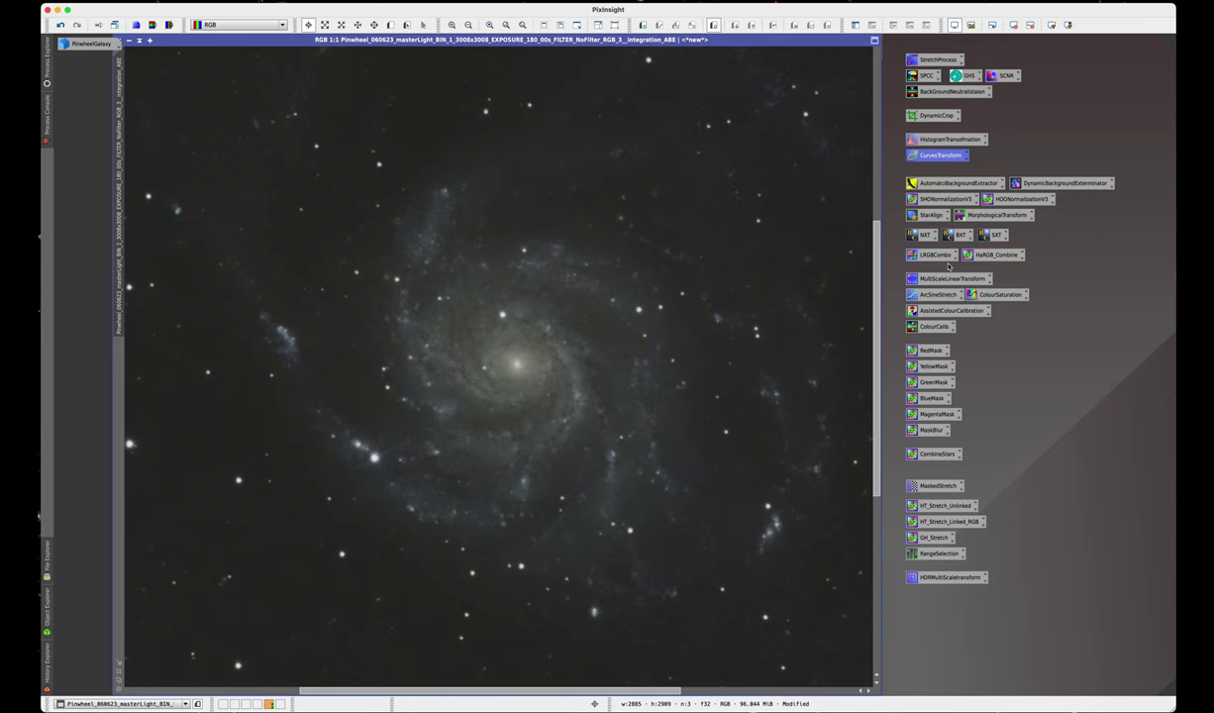
pyautogui.hotkey('ctrl', '-')
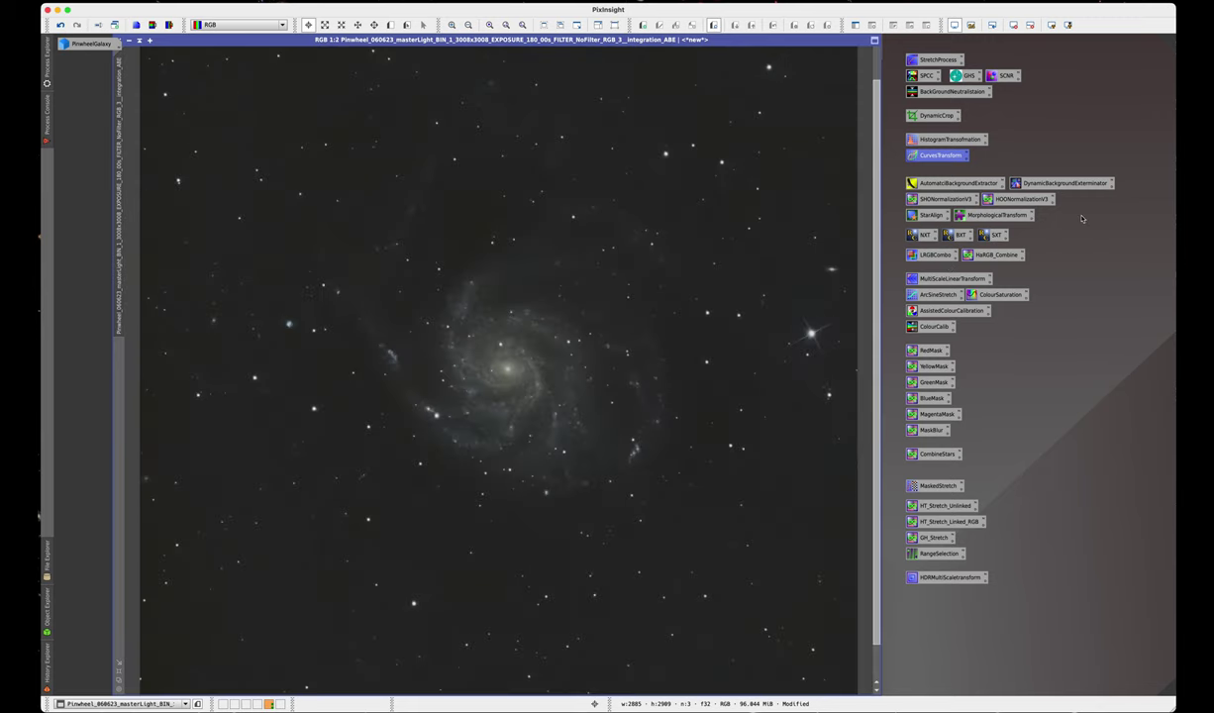
# Step: Open BlurXTerminator, inspect the outer field stars up close, and enable Correct Only
pyautogui.doubleClick(959, 235)
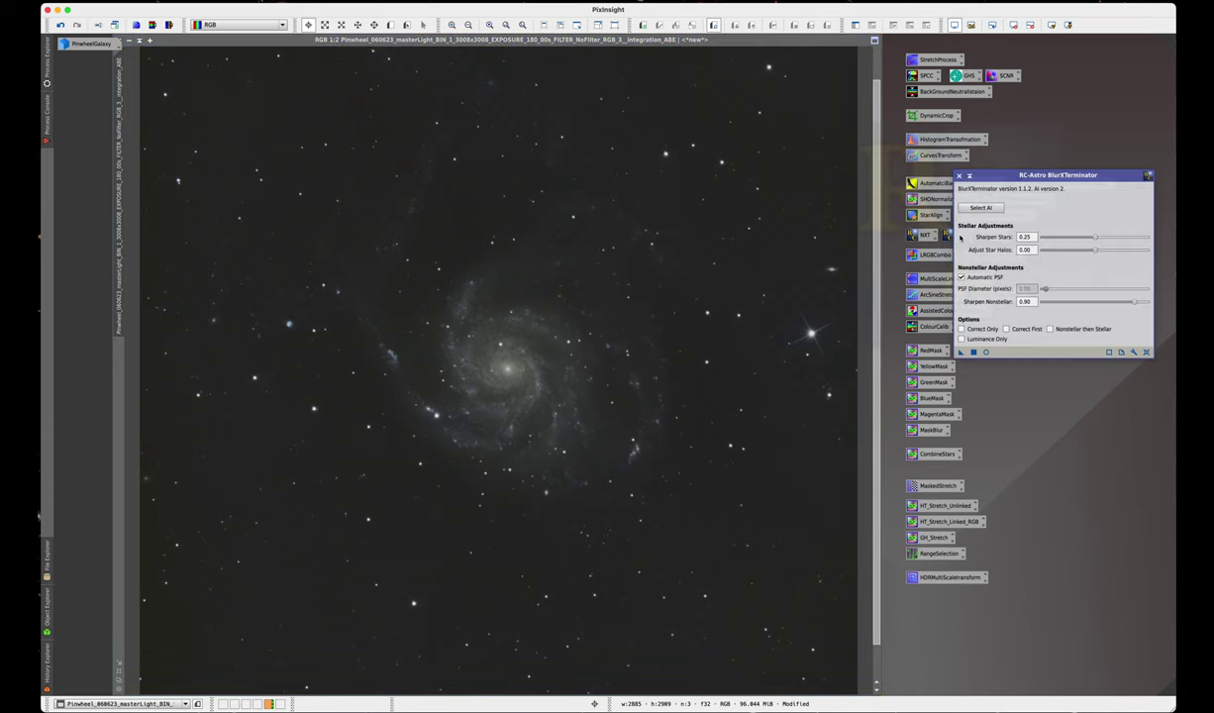
pyautogui.hotkey('ctrl', '+')
pyautogui.hotkey('ctrl', '+')
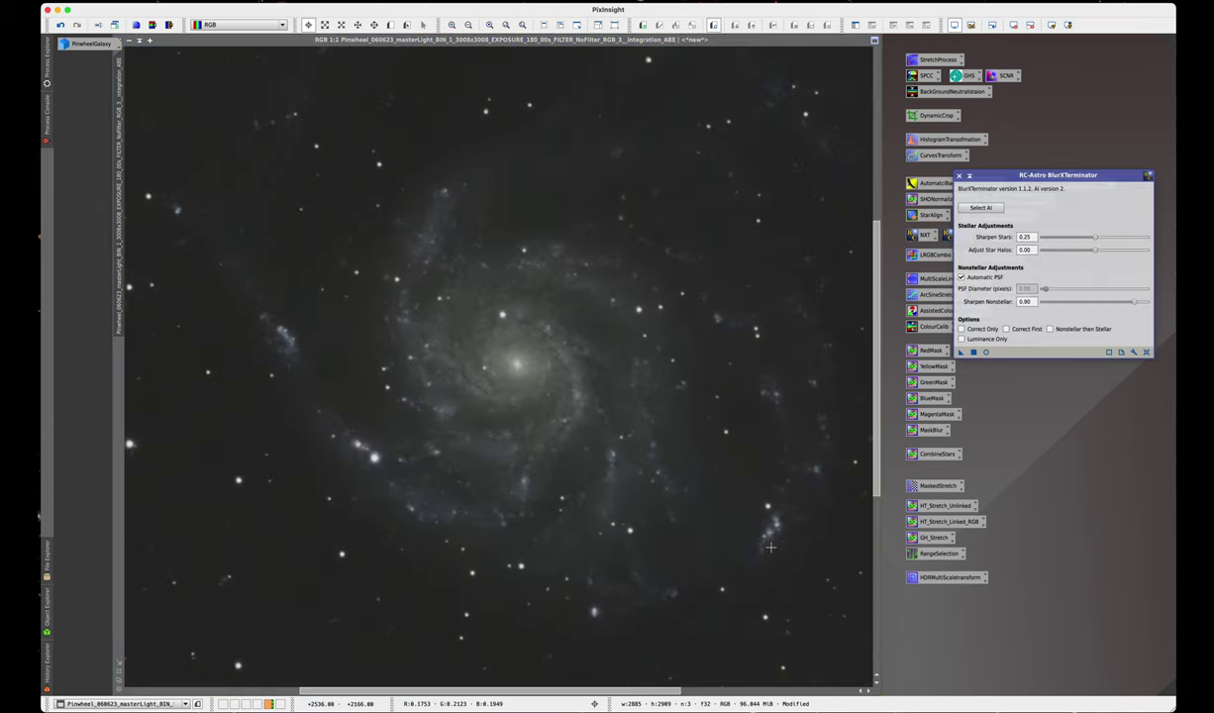
pyautogui.moveTo(773, 552); pyautogui.dragTo(666, 412)
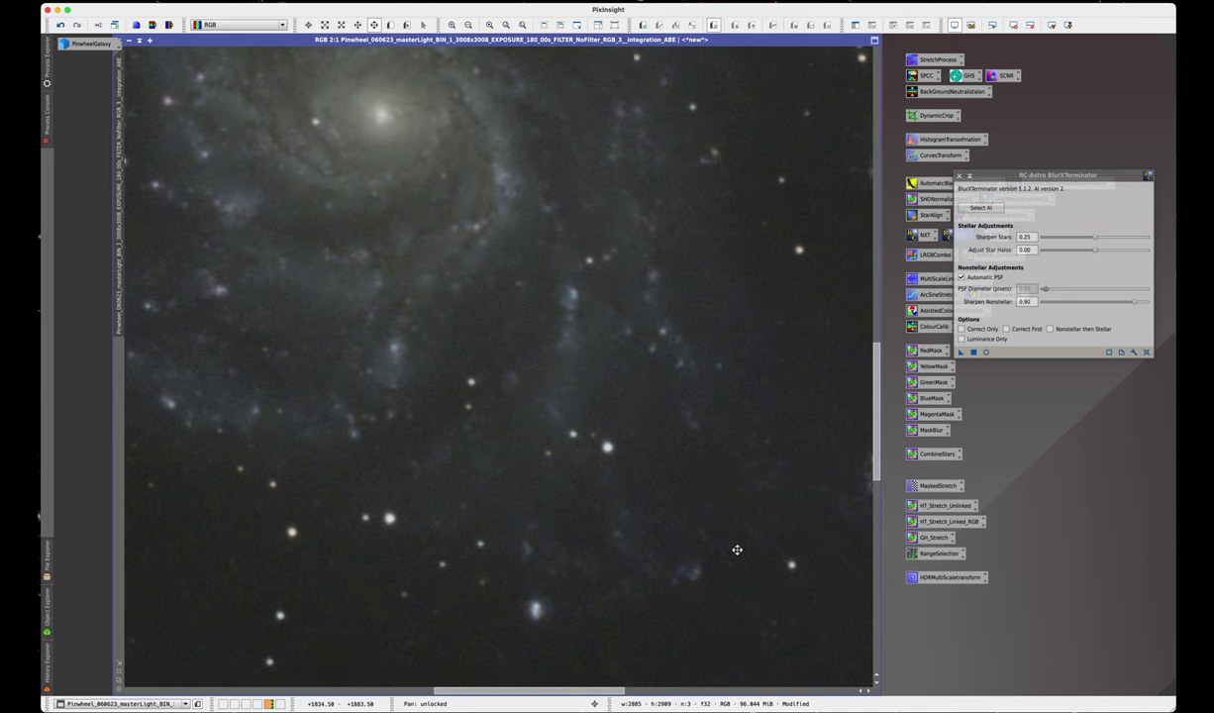
pyautogui.moveTo(734, 550); pyautogui.dragTo(543, 262)
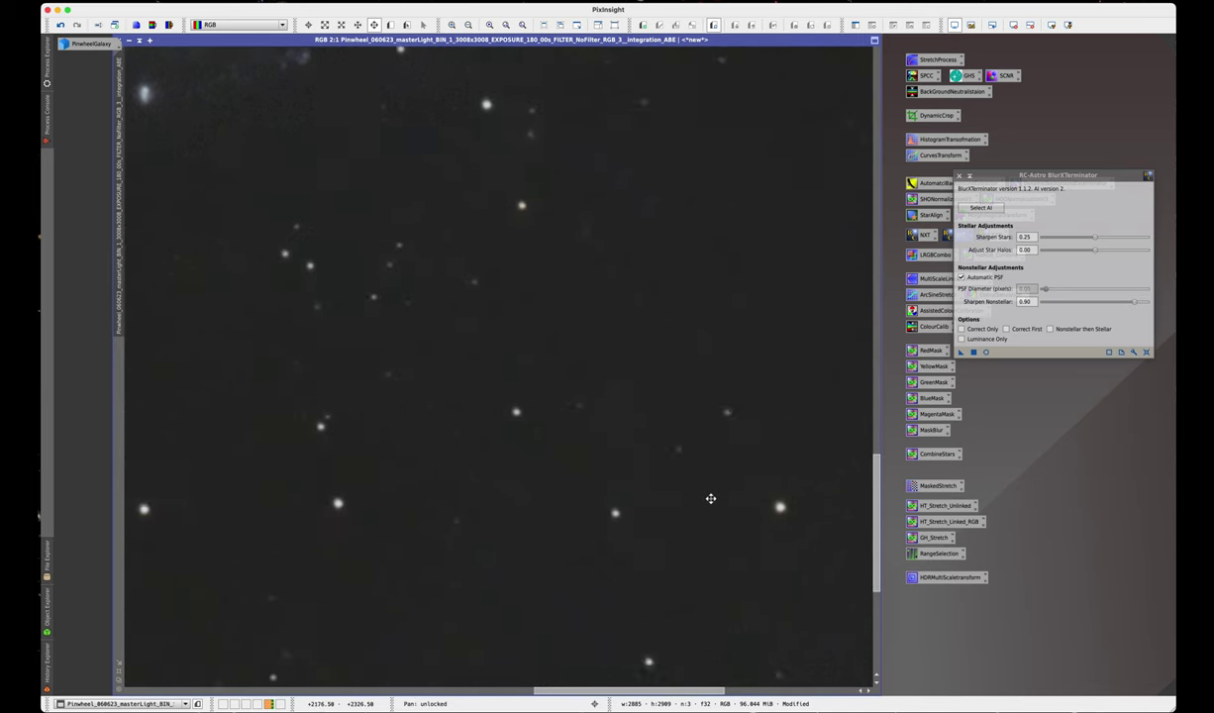
pyautogui.moveTo(709, 496); pyautogui.dragTo(603, 374)
pyautogui.moveTo(750, 580); pyautogui.dragTo(612, 405)
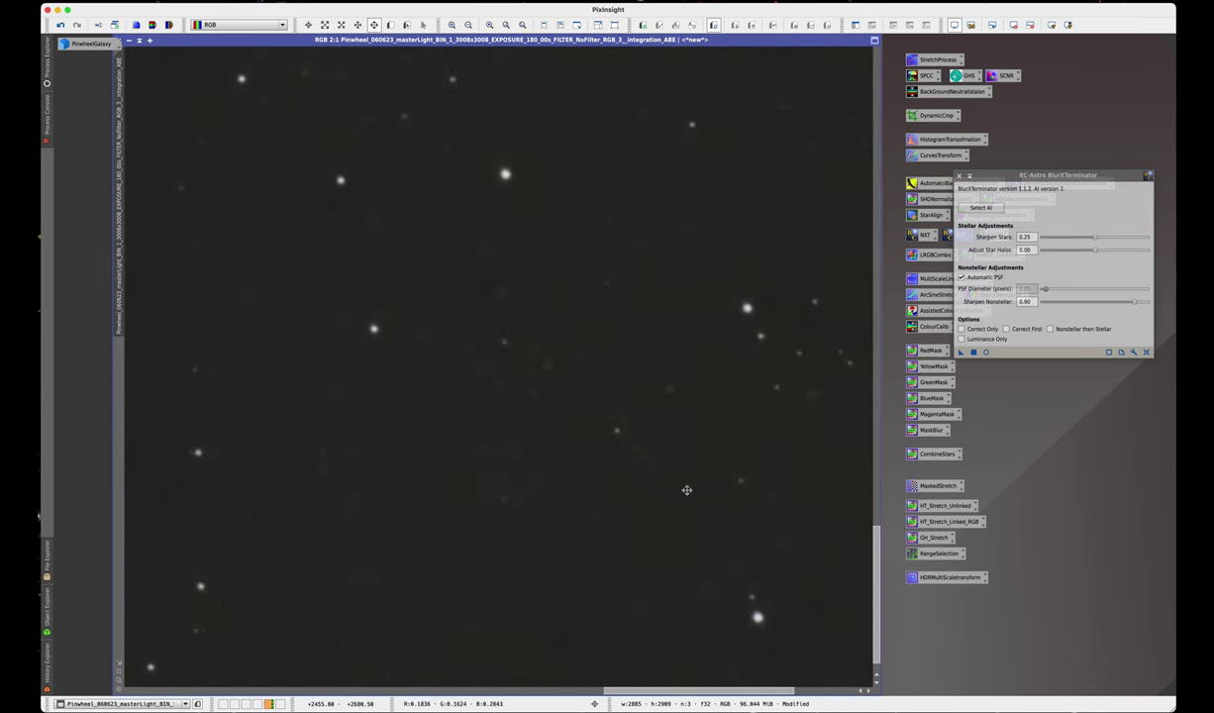
pyautogui.scroll(-3, 686, 490)
pyautogui.hscroll(3, 686, 491)
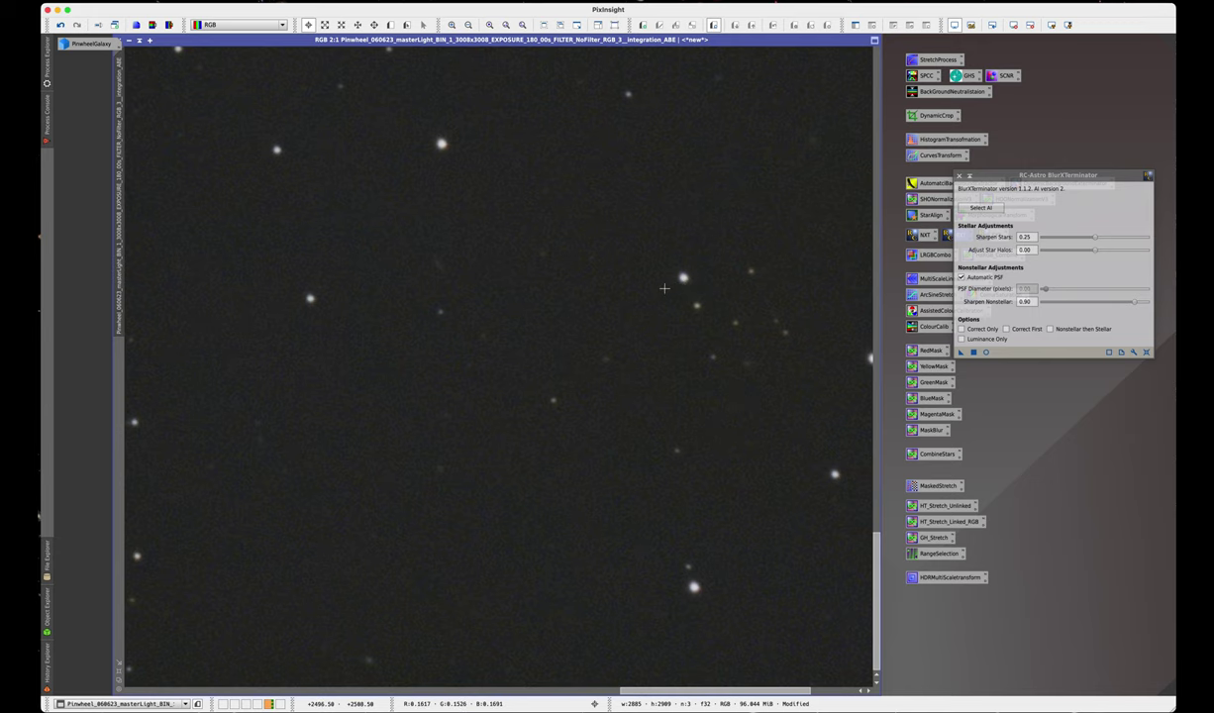
pyautogui.scroll(-3, 663, 288)
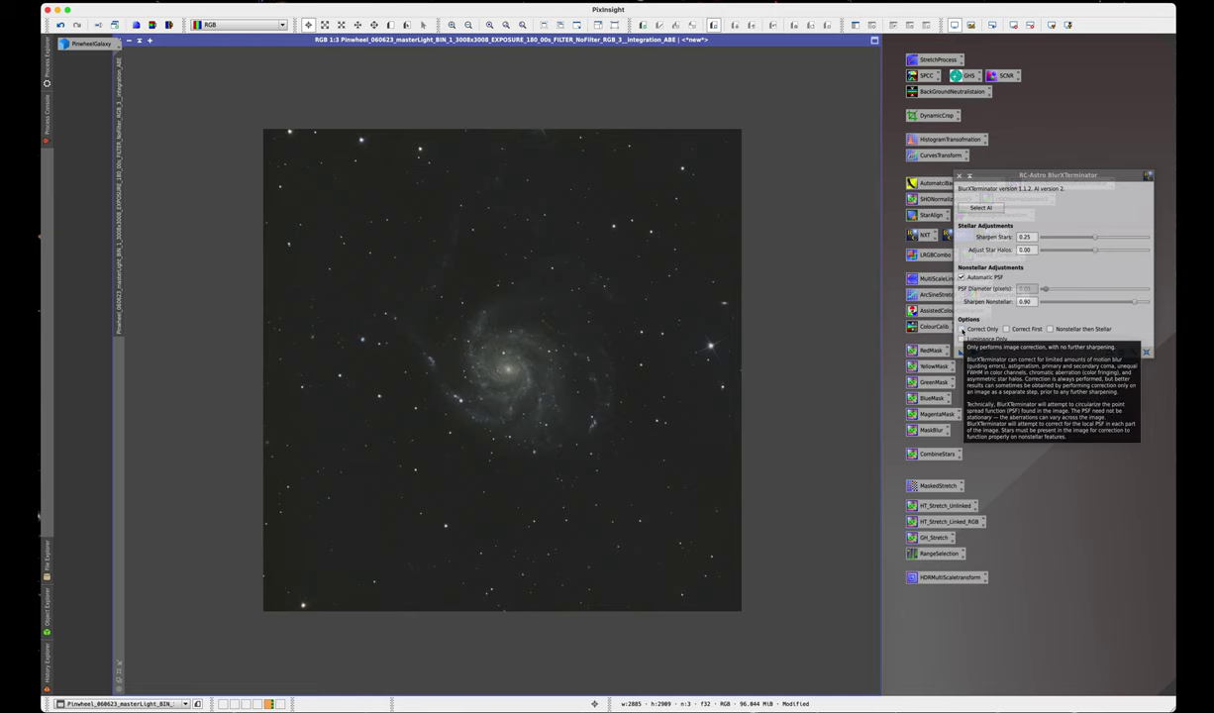
pyautogui.click(960, 330)
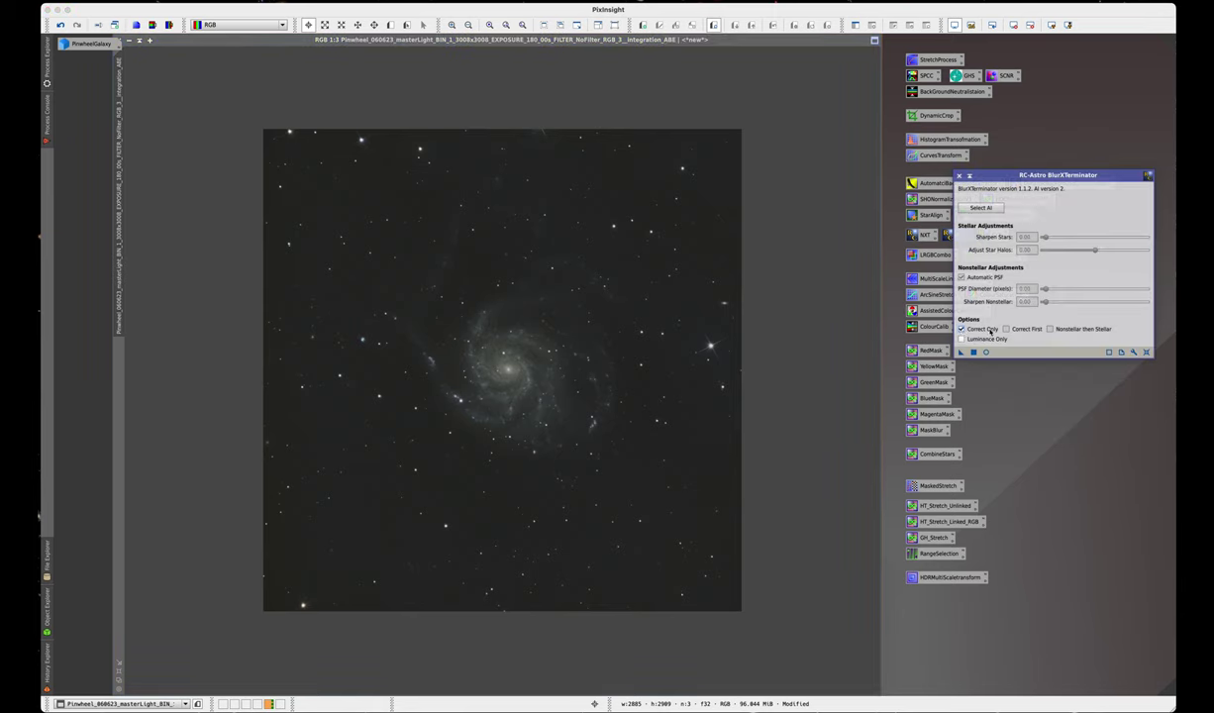
# Step: Apply correct-only BlurXTerminator to the galaxy and compare the result with undo and redo
pyautogui.moveTo(961, 352); pyautogui.dragTo(603, 338)
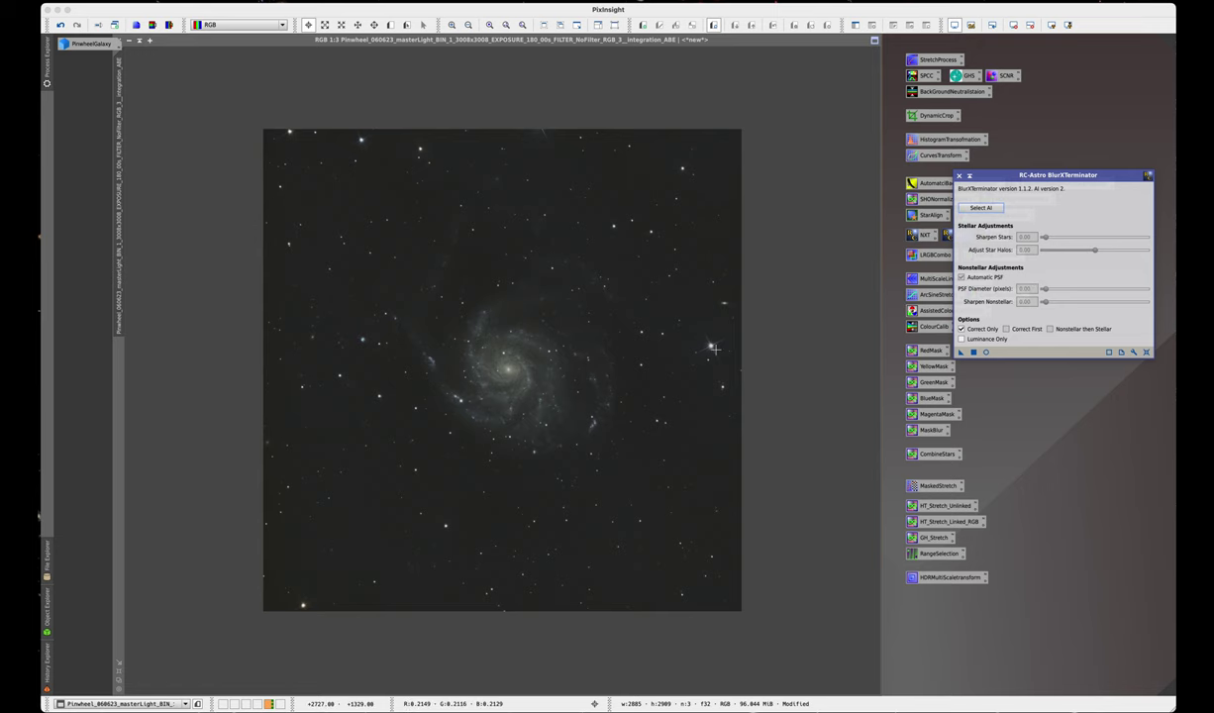
pyautogui.scroll(2, 712, 348)
pyautogui.rightClick(728, 490)
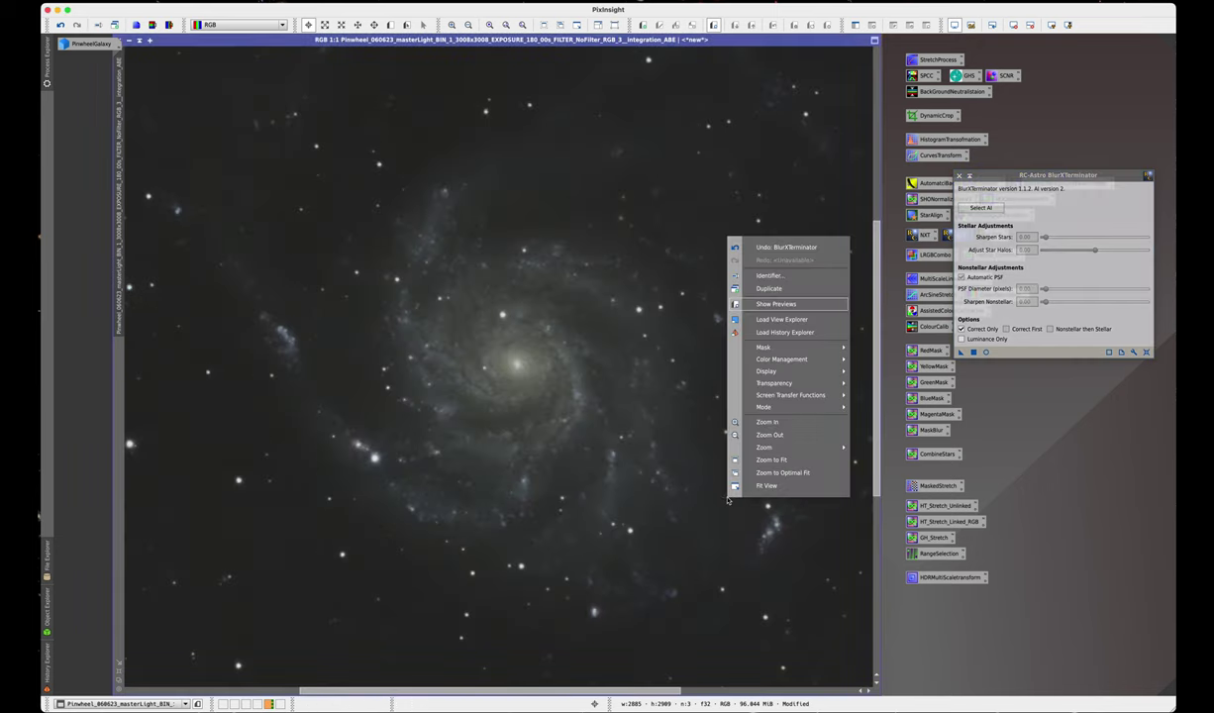
pyautogui.click(796, 248)
pyautogui.rightClick(742, 241)
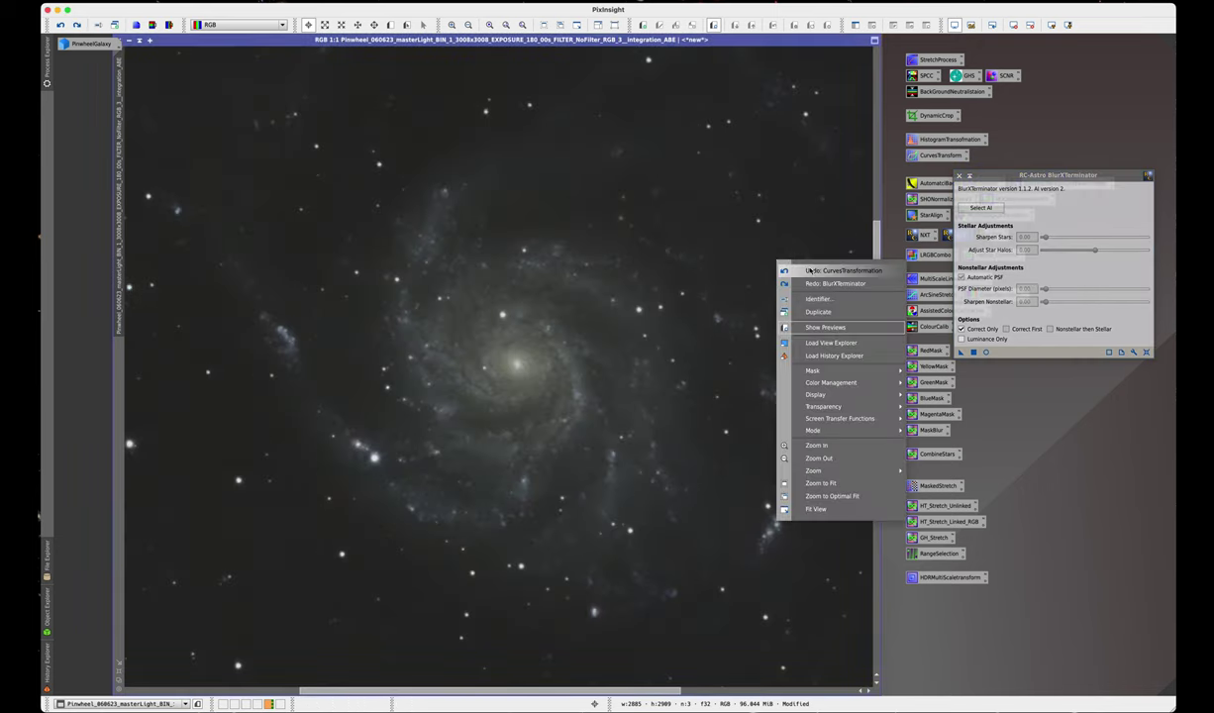
pyautogui.click(814, 263)
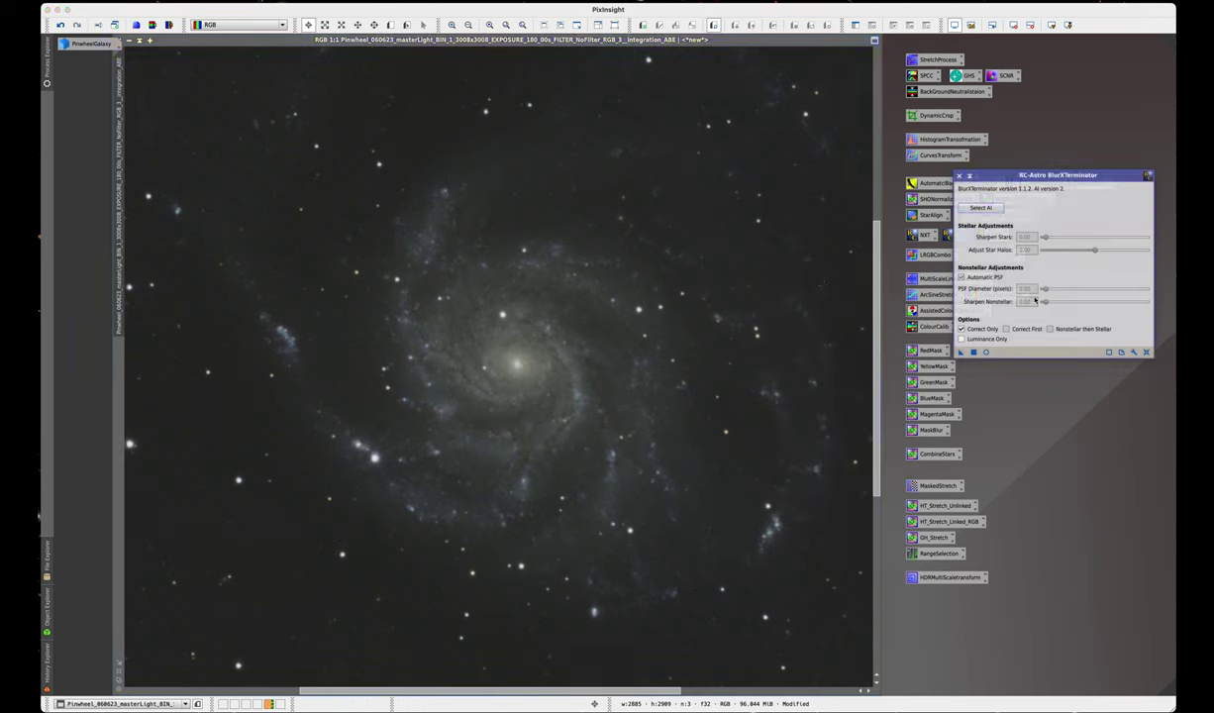
# Step: Rerun BlurXTerminator with Sharpen Stars 0.30, Star Halos -0.11, Nonstellar 0.00, and compare before/after
pyautogui.click(961, 329)
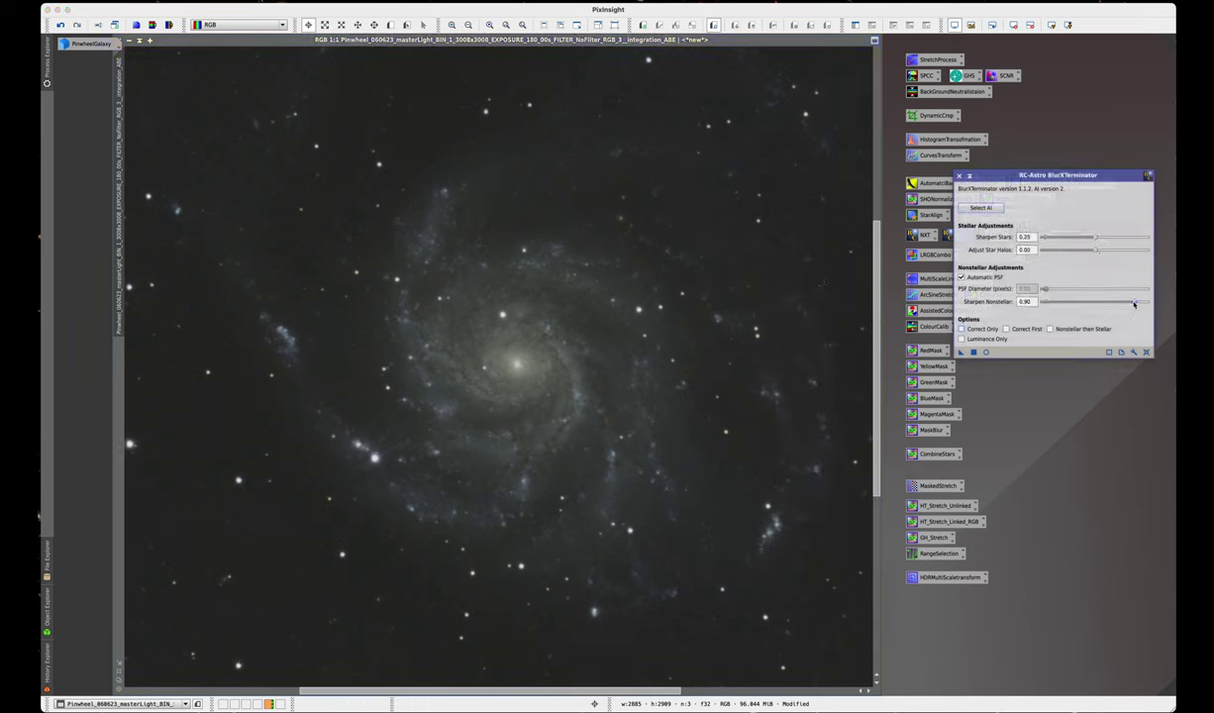
pyautogui.moveTo(1134, 304); pyautogui.dragTo(1005, 301)
pyautogui.moveTo(1095, 252); pyautogui.dragTo(1086, 252)
pyautogui.moveTo(1095, 238); pyautogui.dragTo(1100, 238)
pyautogui.click(960, 353)
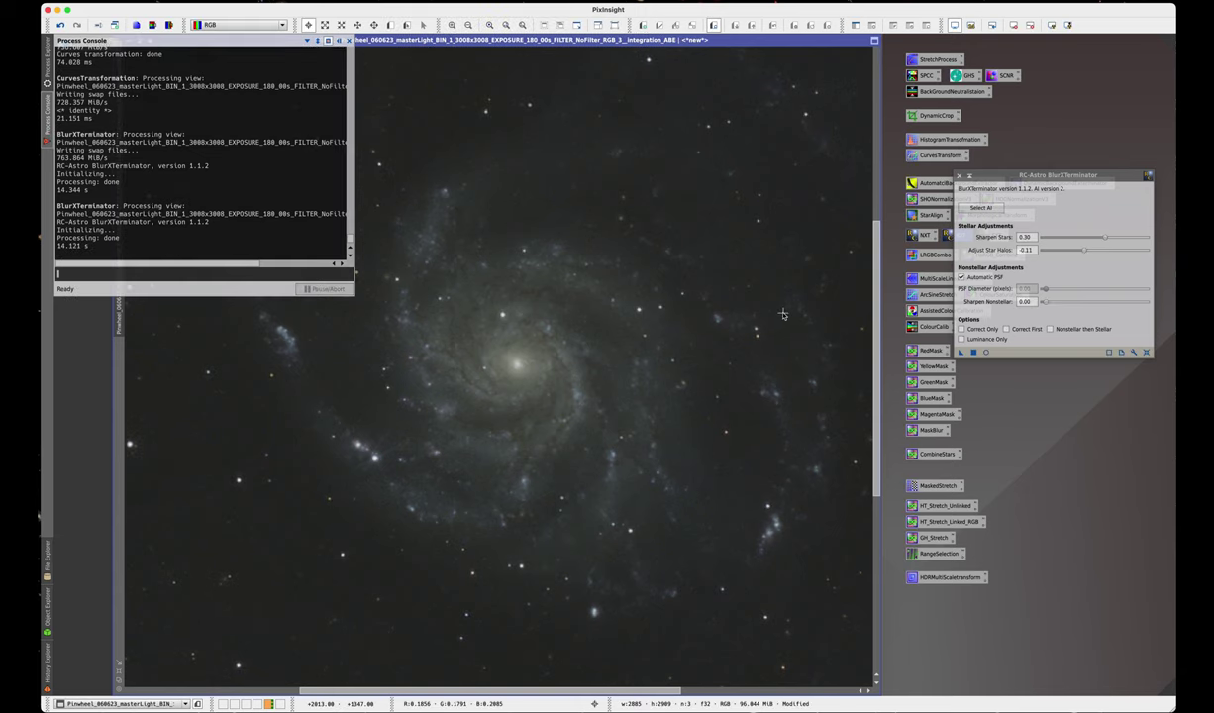
pyautogui.click(337, 40)
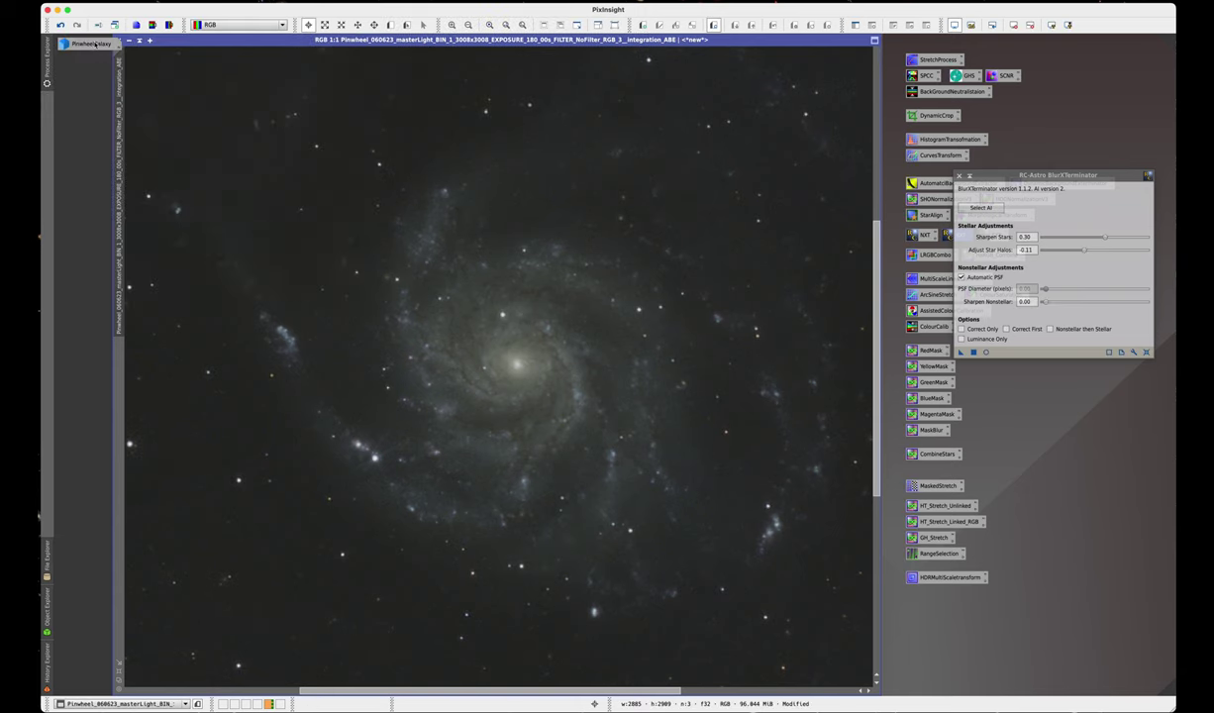
pyautogui.click(61, 25)
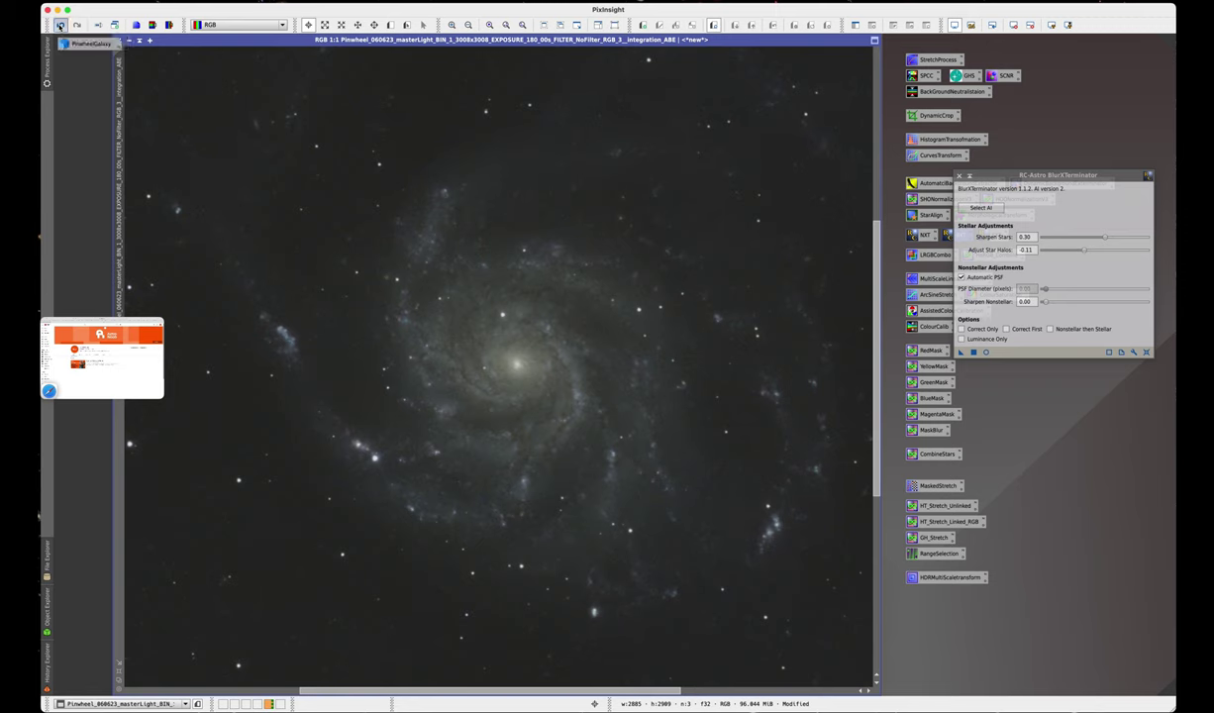
pyautogui.click(77, 25)
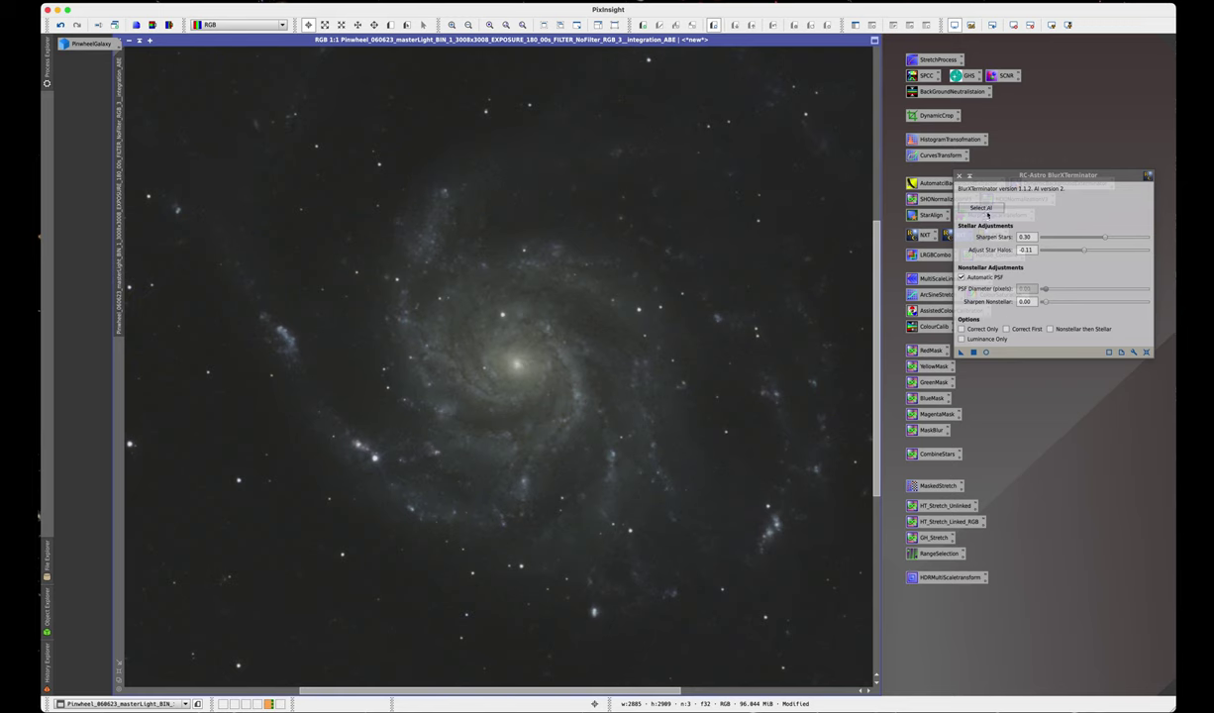
pyautogui.click(959, 177)
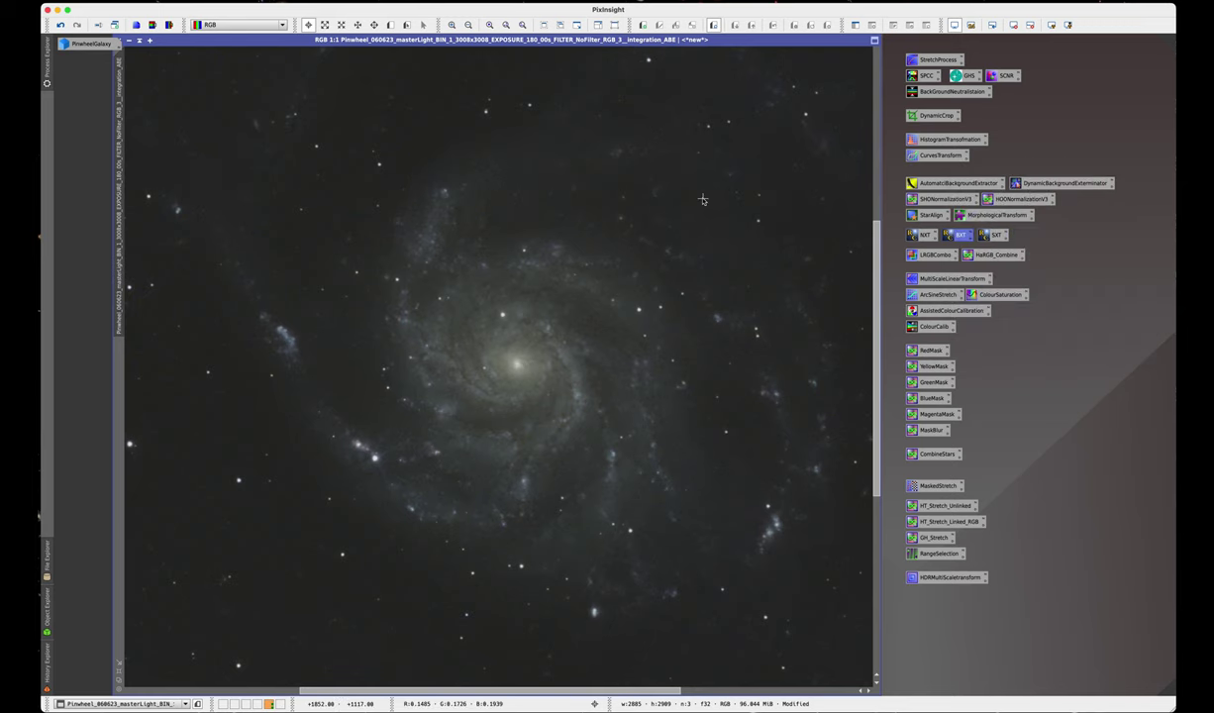
pyautogui.press('super+minus')
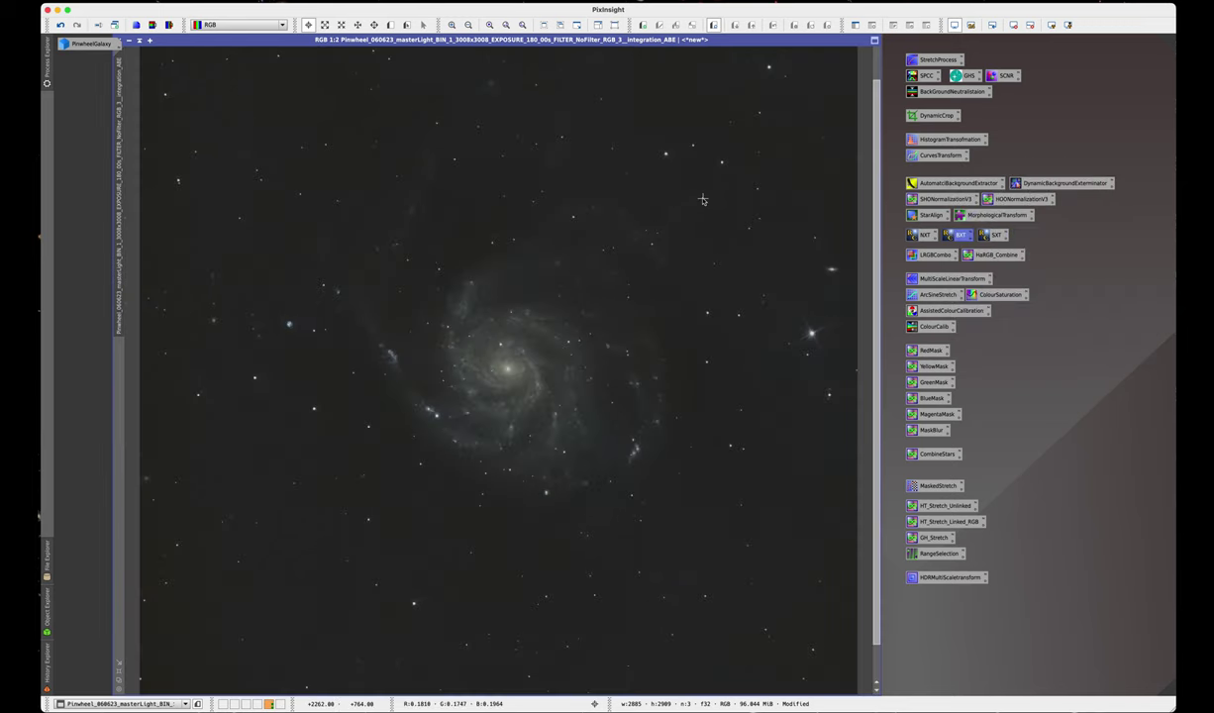
pyautogui.press('super+minus')
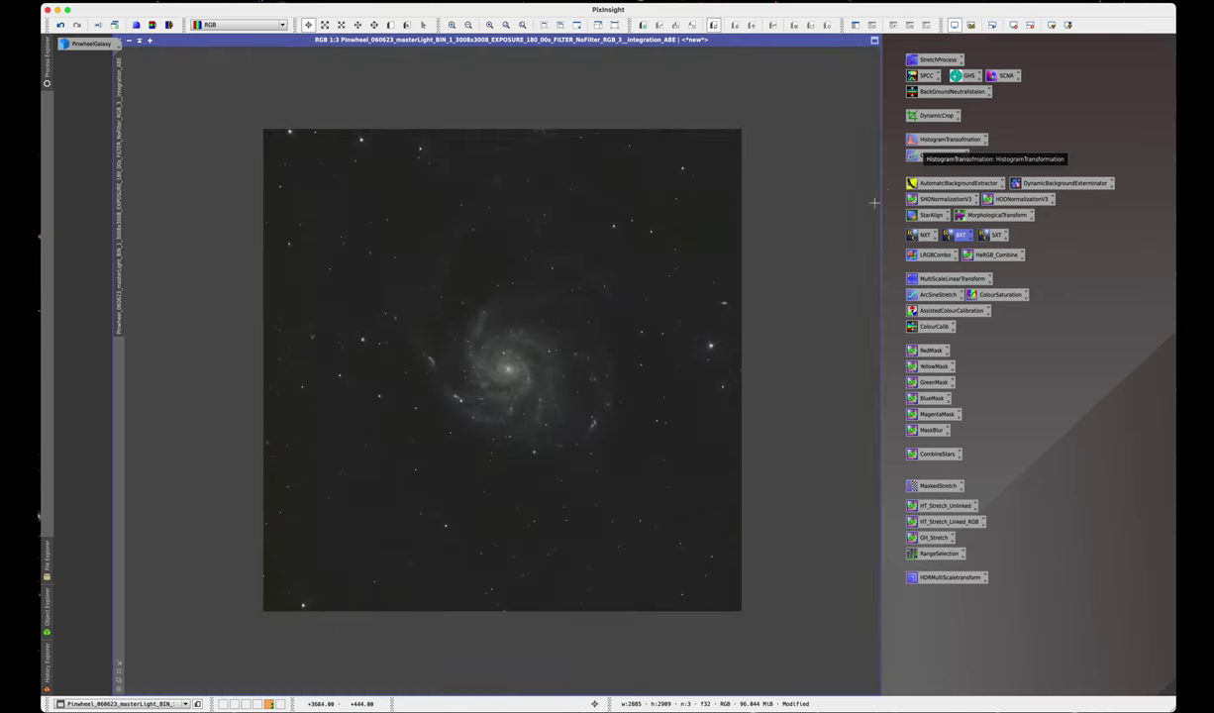
pyautogui.doubleClick(1005, 76)
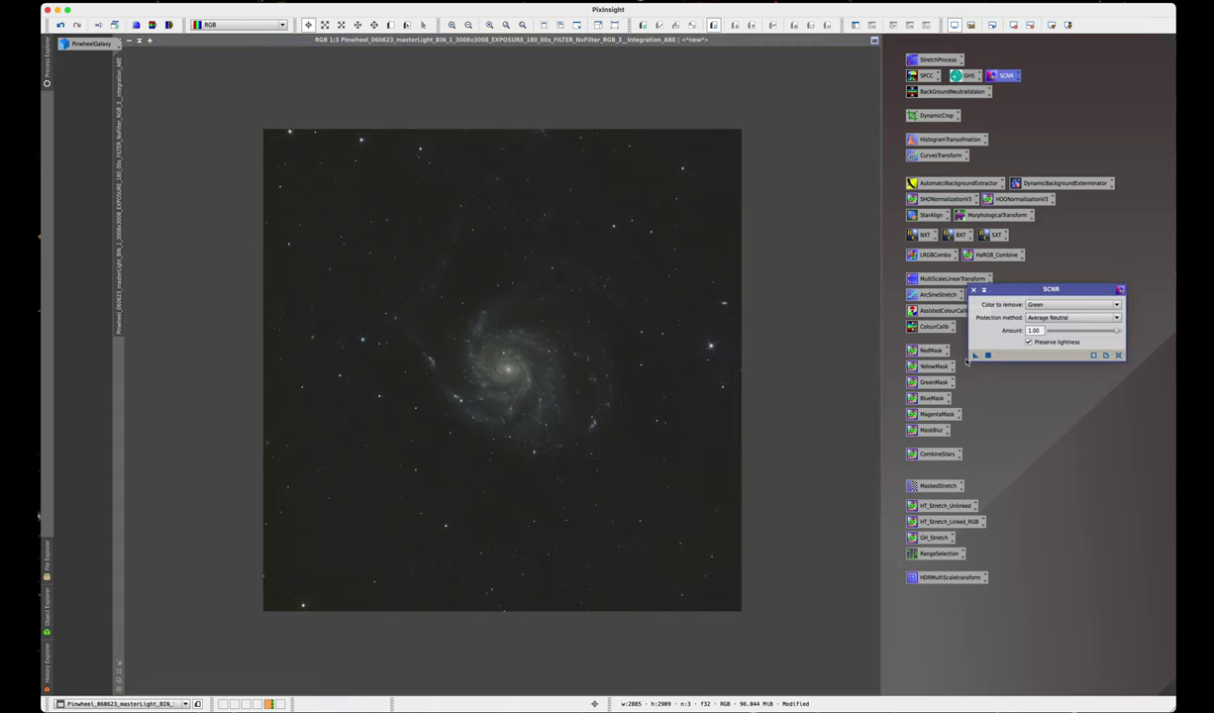
pyautogui.moveTo(970, 357); pyautogui.dragTo(666, 326)
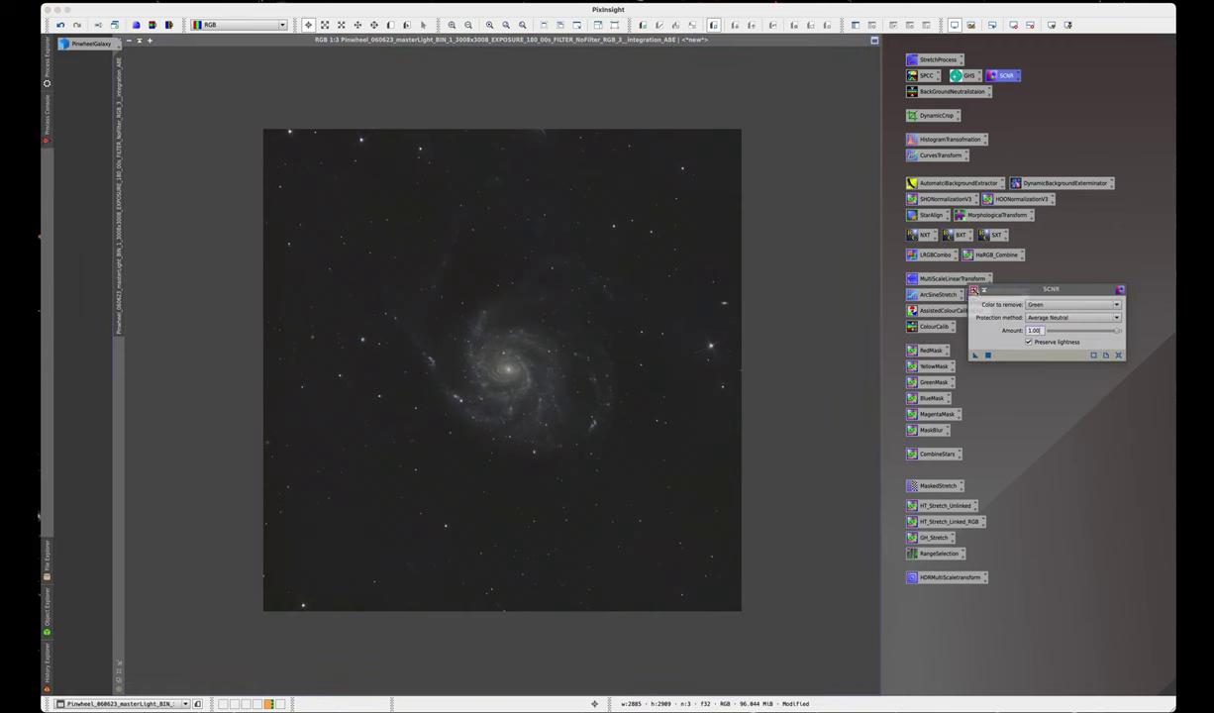
pyautogui.click(973, 289)
pyautogui.hotkey('ctrl', '+')
pyautogui.hotkey('ctrl', '+')
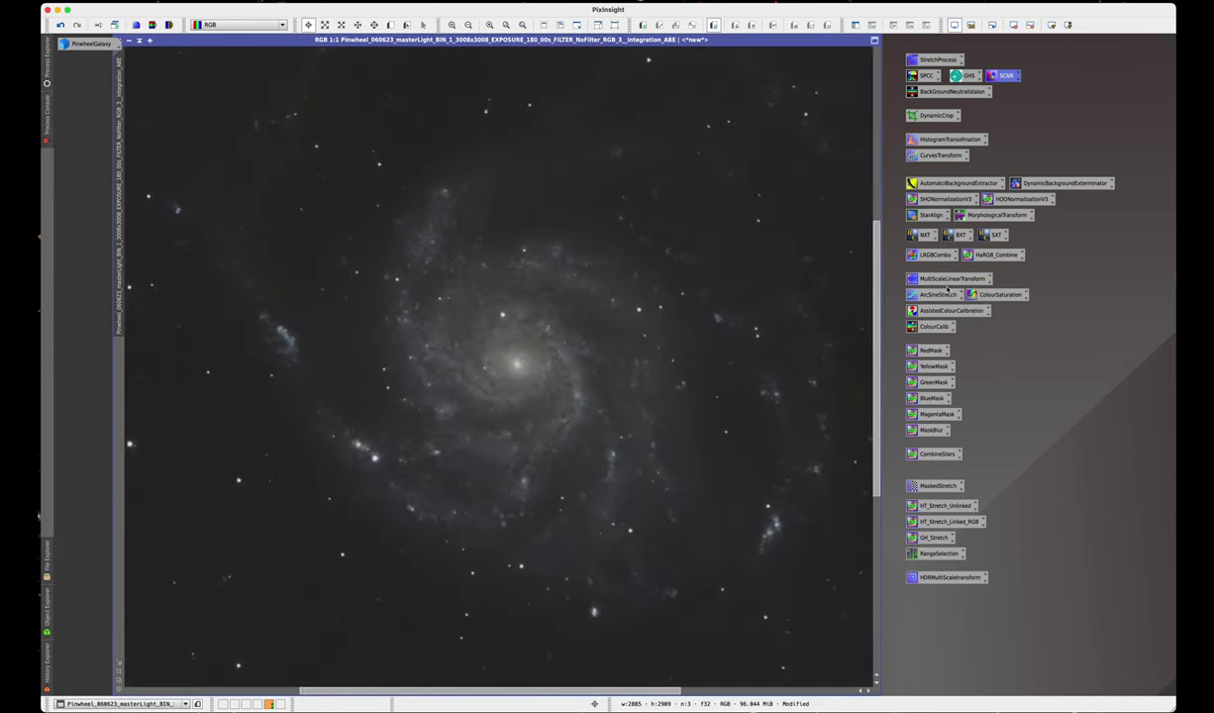
pyautogui.hotkey('ctrl', '+')
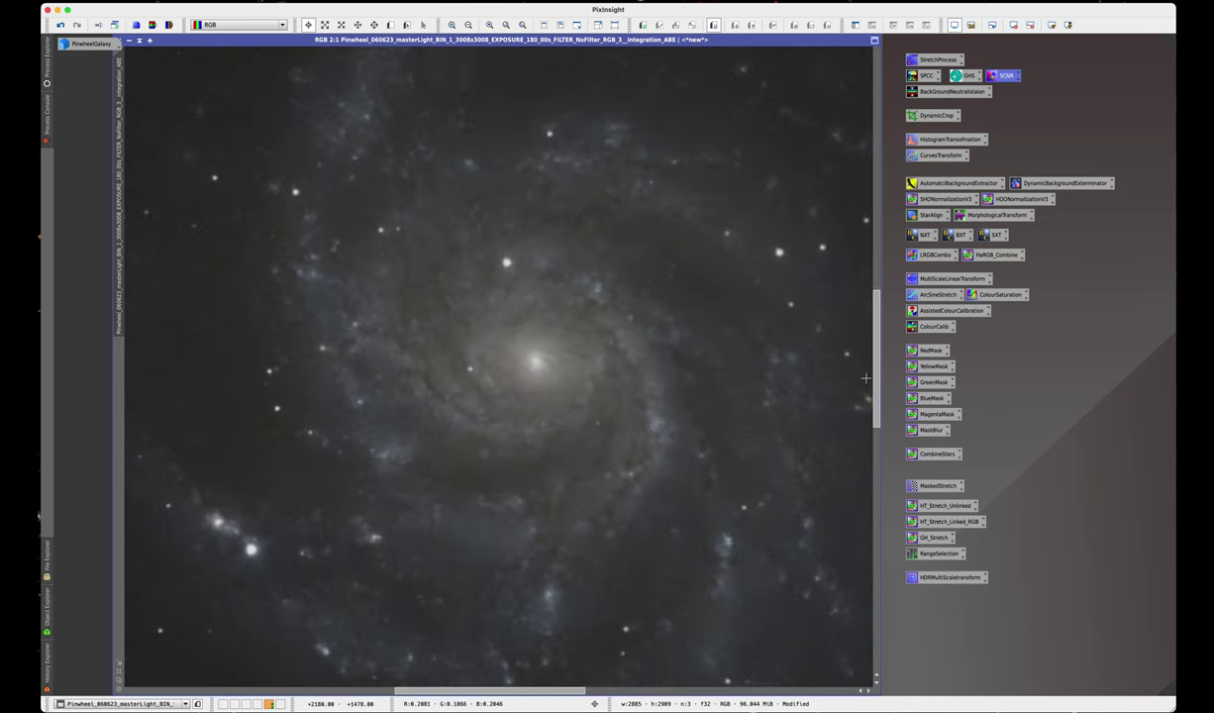
pyautogui.hotkey('ctrl', '-')
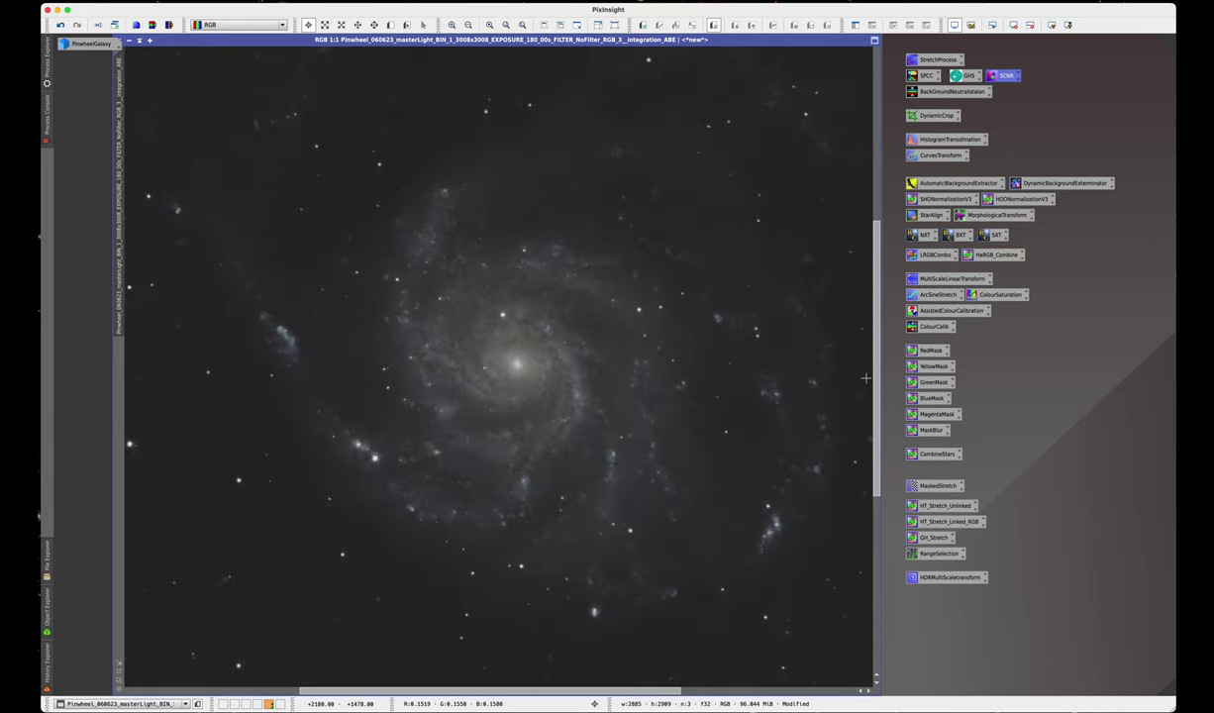
pyautogui.hotkey('ctrl', '-')
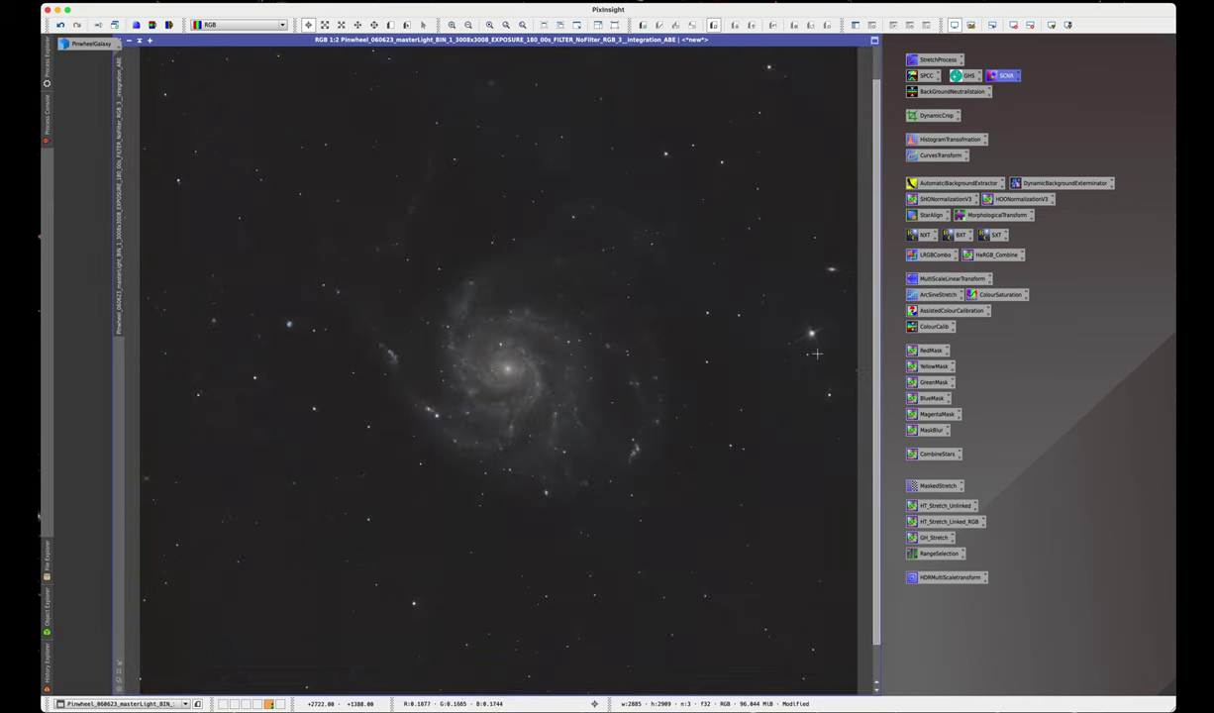
pyautogui.rightClick(783, 323)
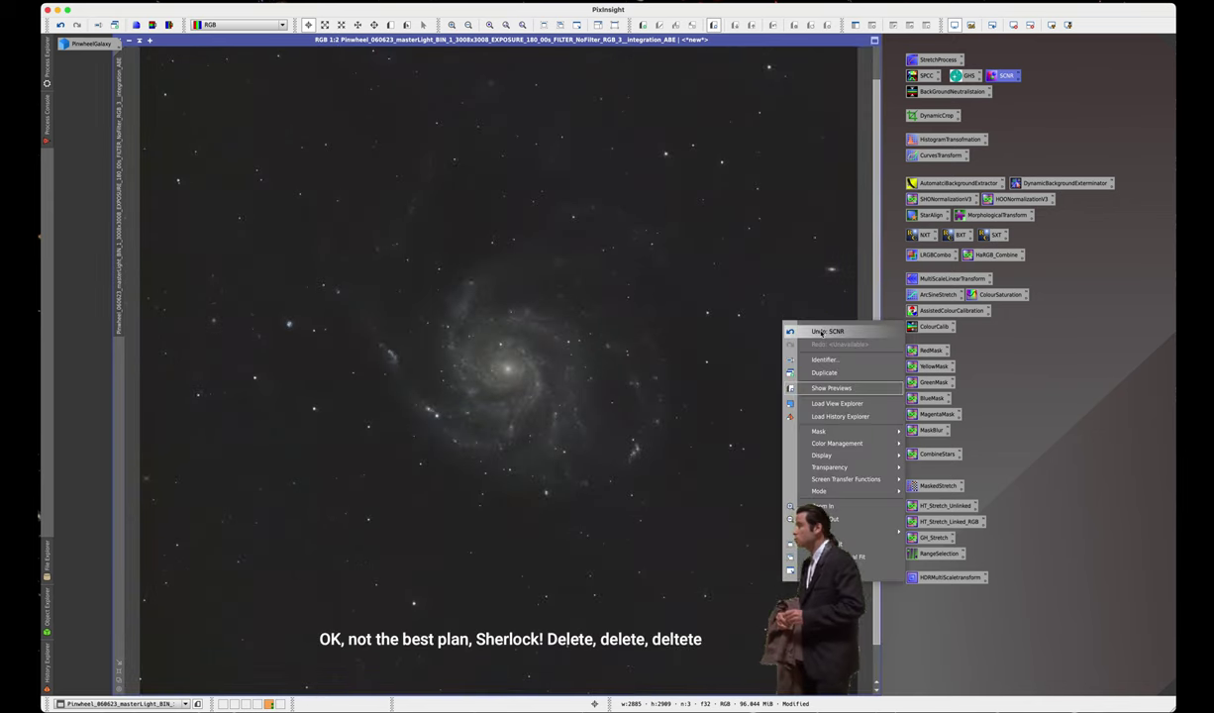
pyautogui.click(820, 331)
pyautogui.hotkey('ctrl', '+')
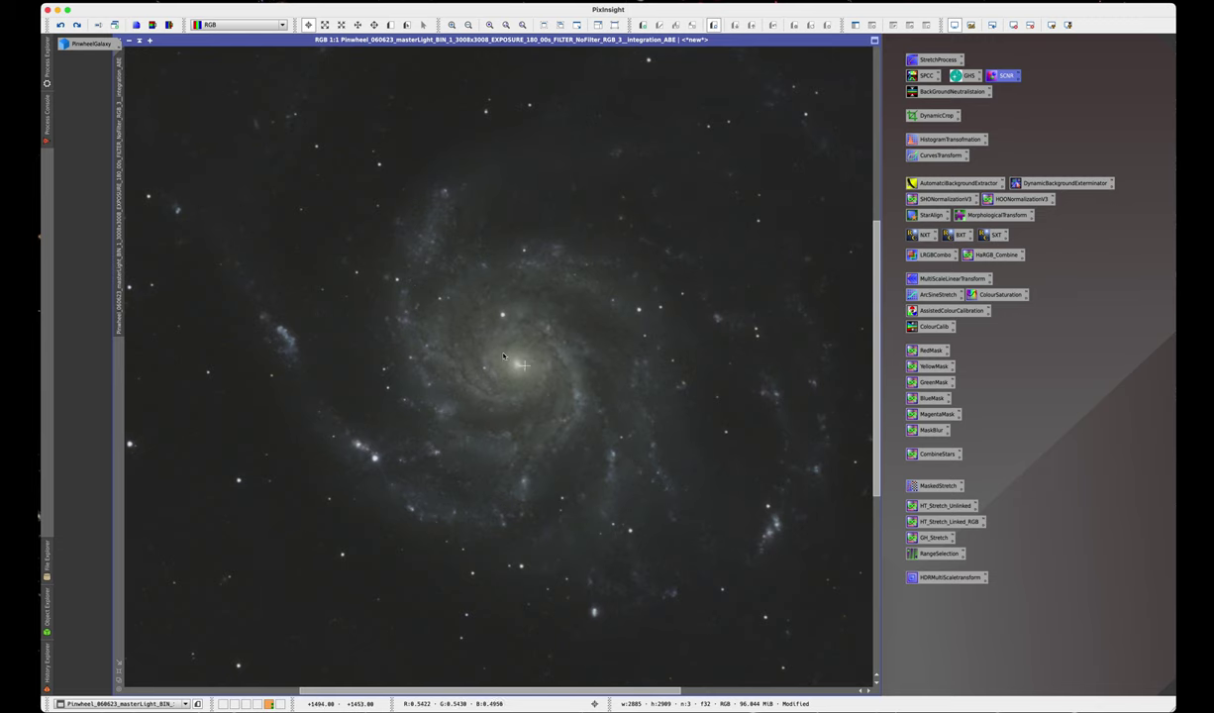
pyautogui.scroll(-2, 554, 349)
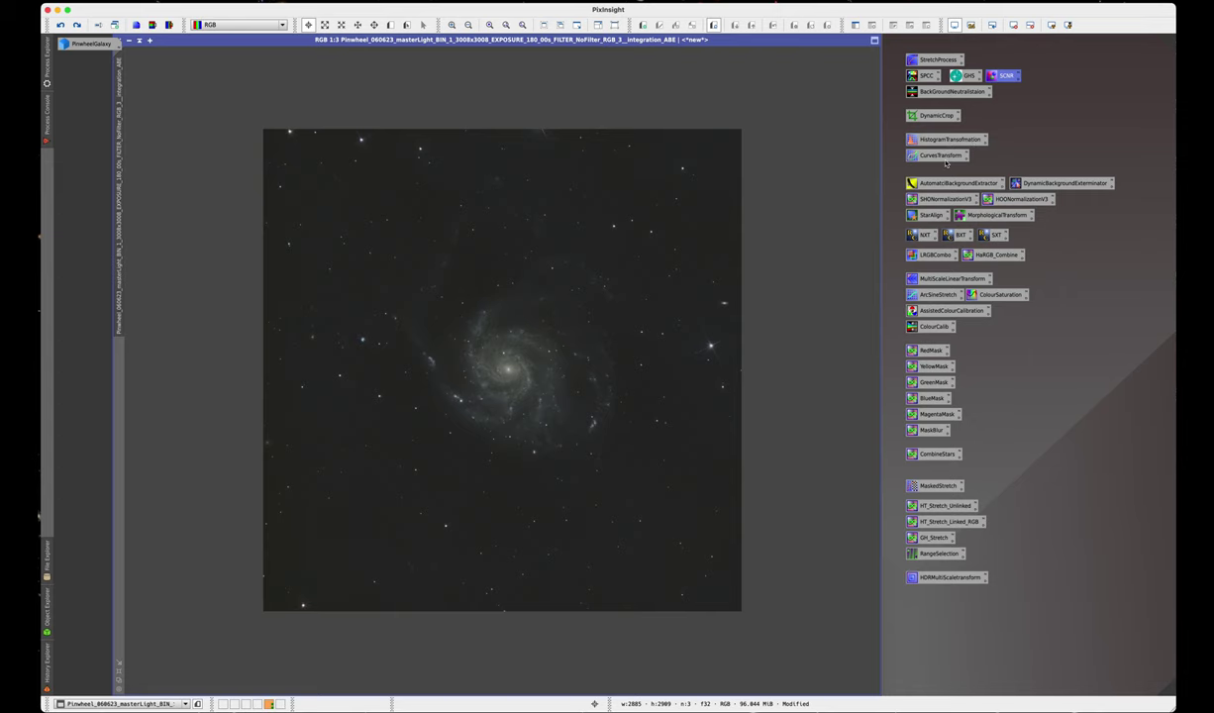
# Step: Build a gentle S-curve in CurvesTransformation with shadow, midtone and highlight points under live preview
pyautogui.doubleClick(941, 155)
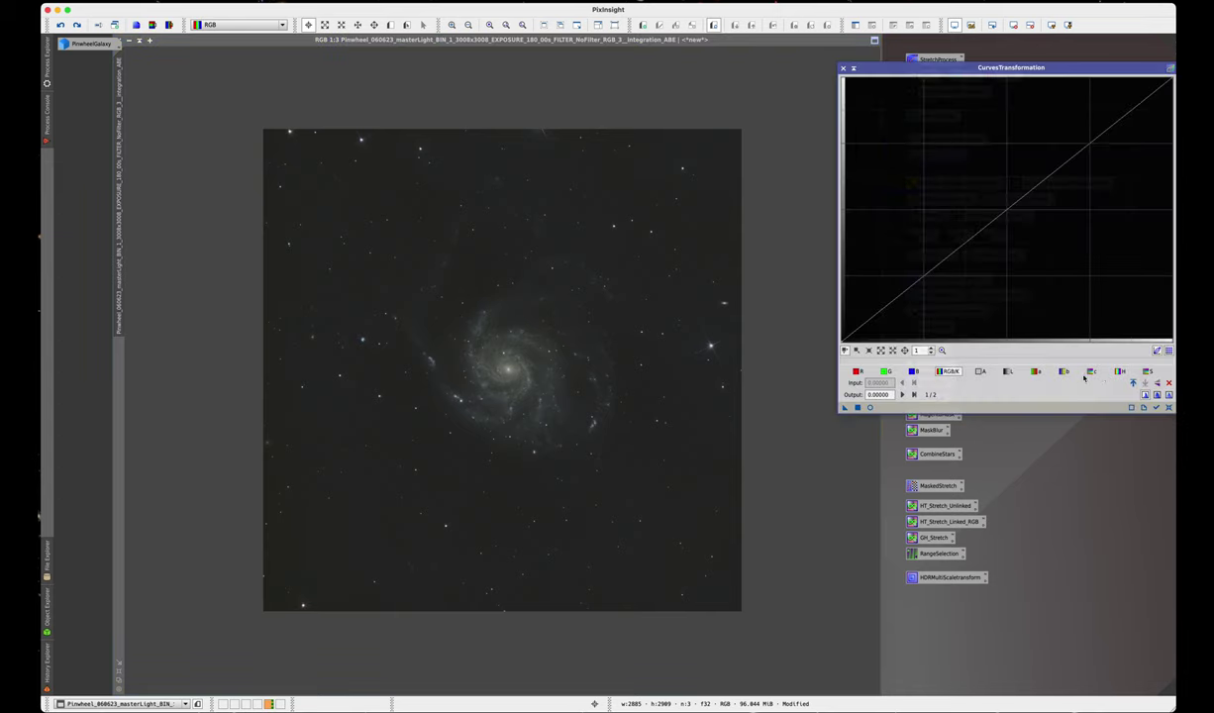
pyautogui.click(869, 407)
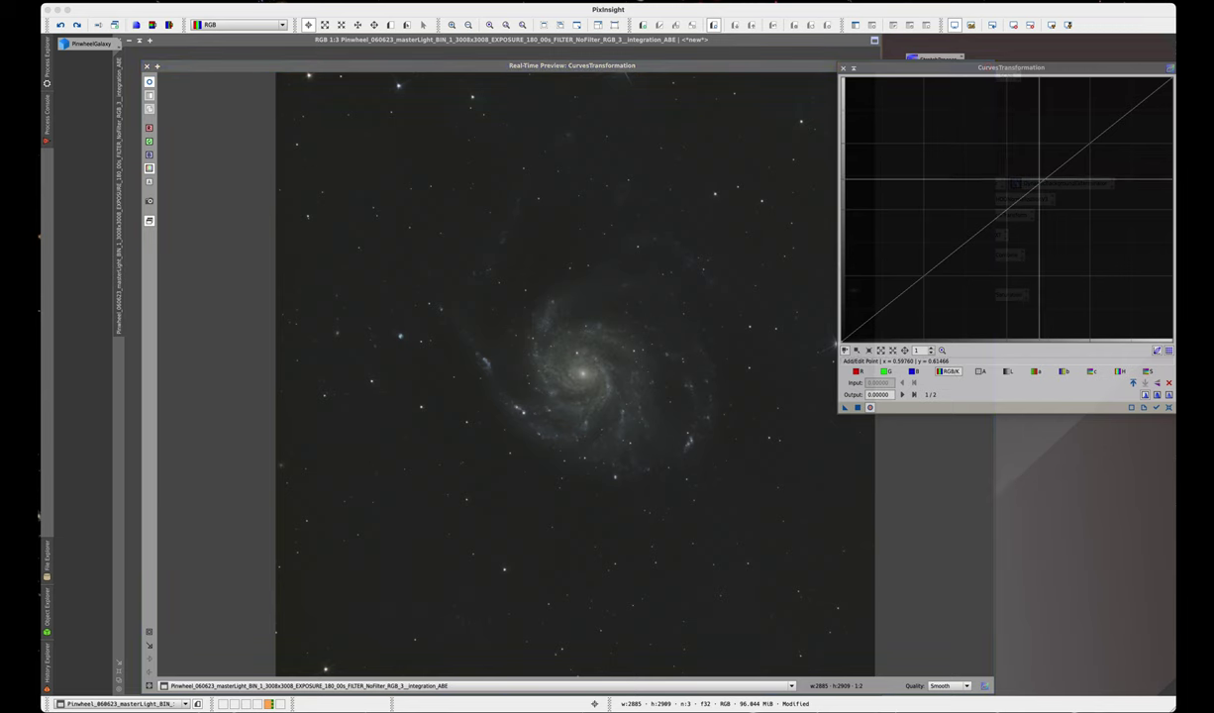
pyautogui.click(1006, 204)
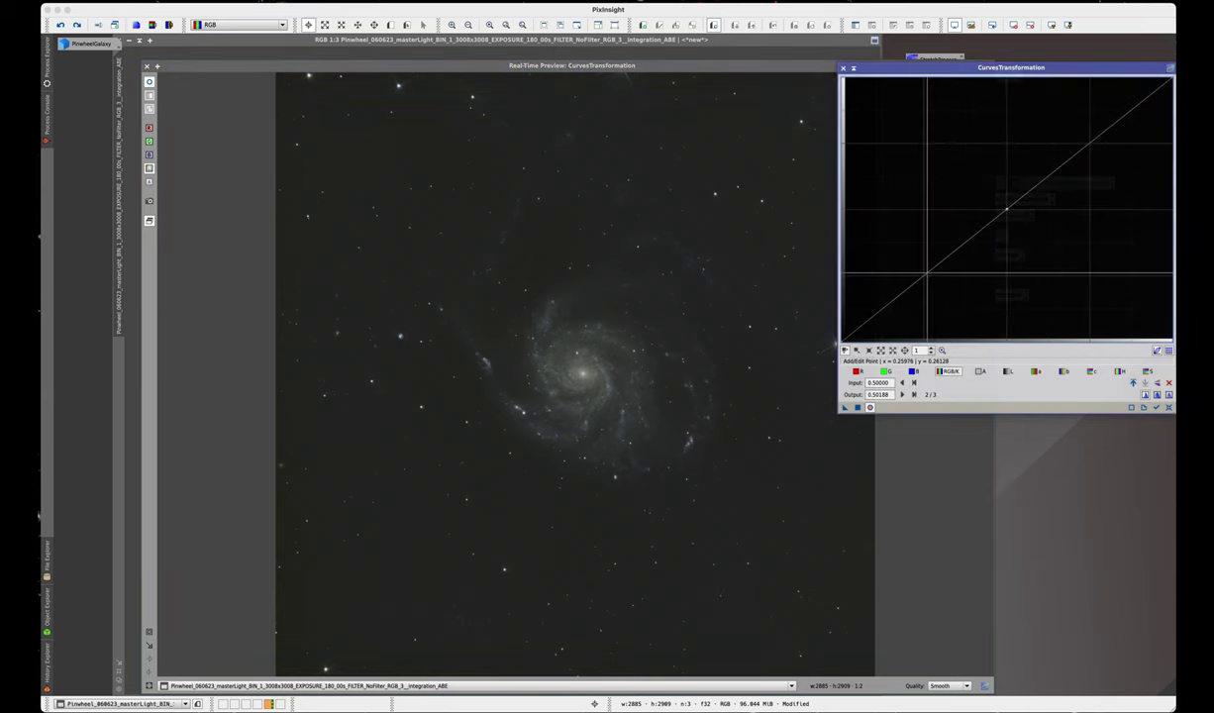
pyautogui.click(925, 275)
pyautogui.click(1090, 142)
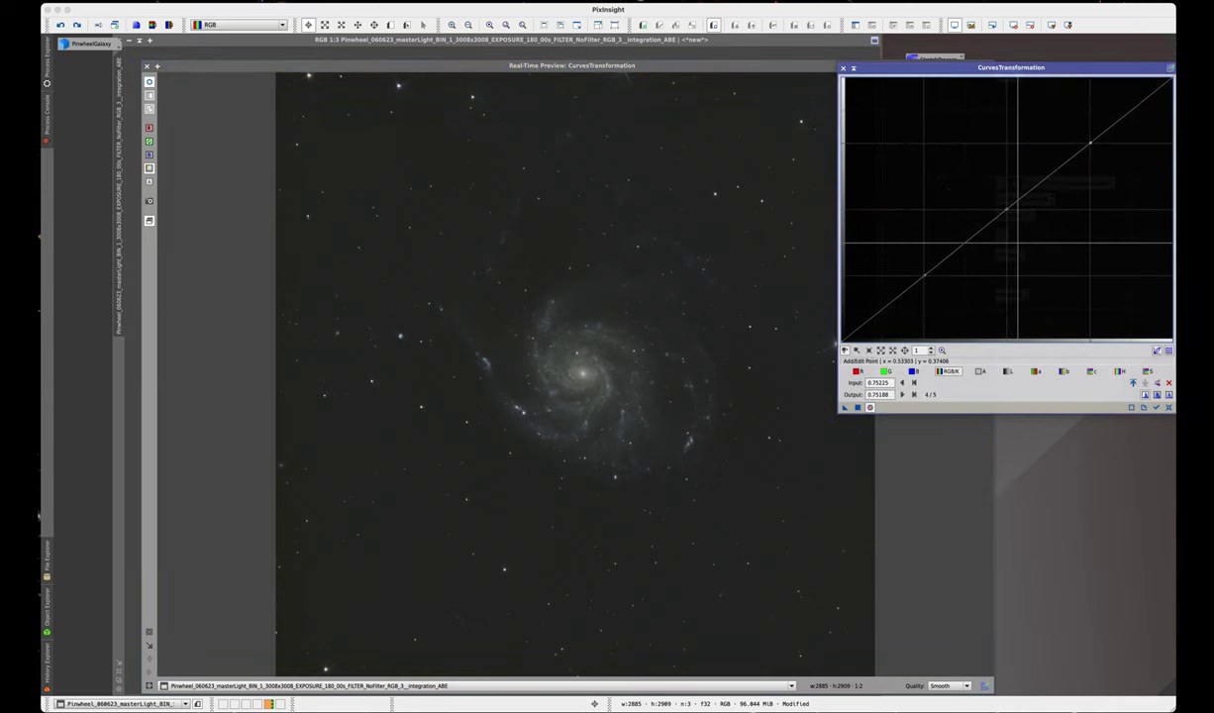
pyautogui.moveTo(924, 273); pyautogui.dragTo(928, 276)
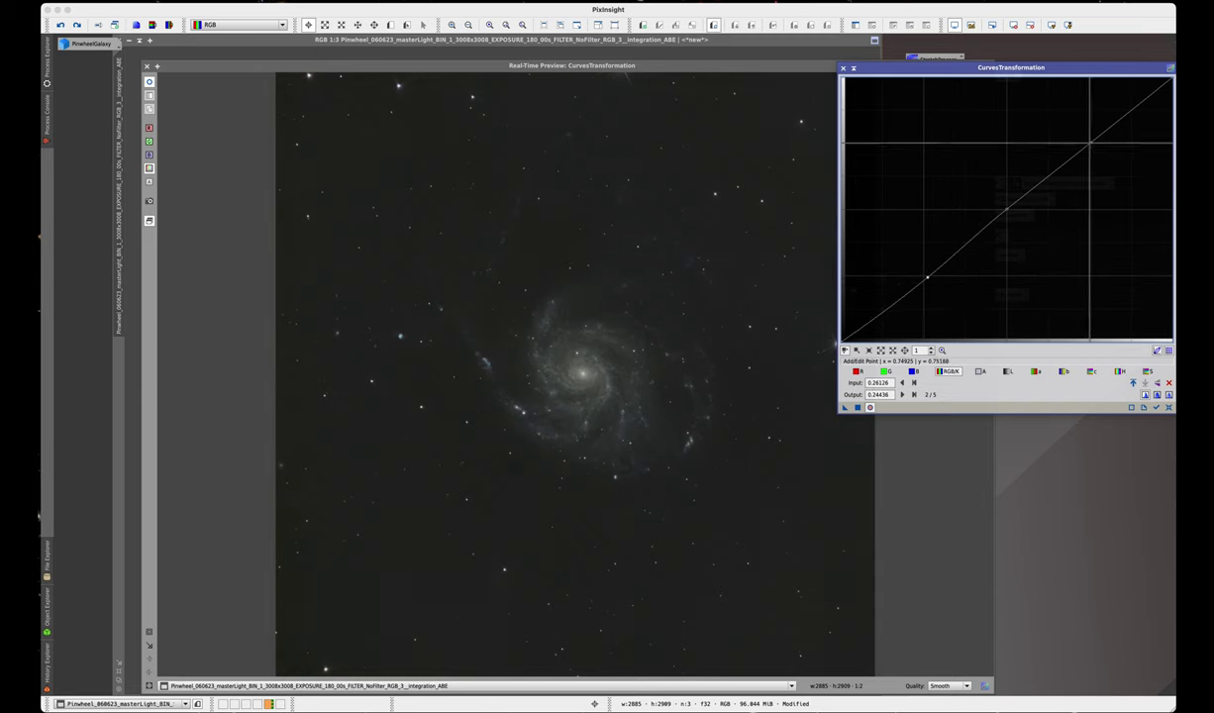
pyautogui.moveTo(1011, 206); pyautogui.dragTo(1007, 206)
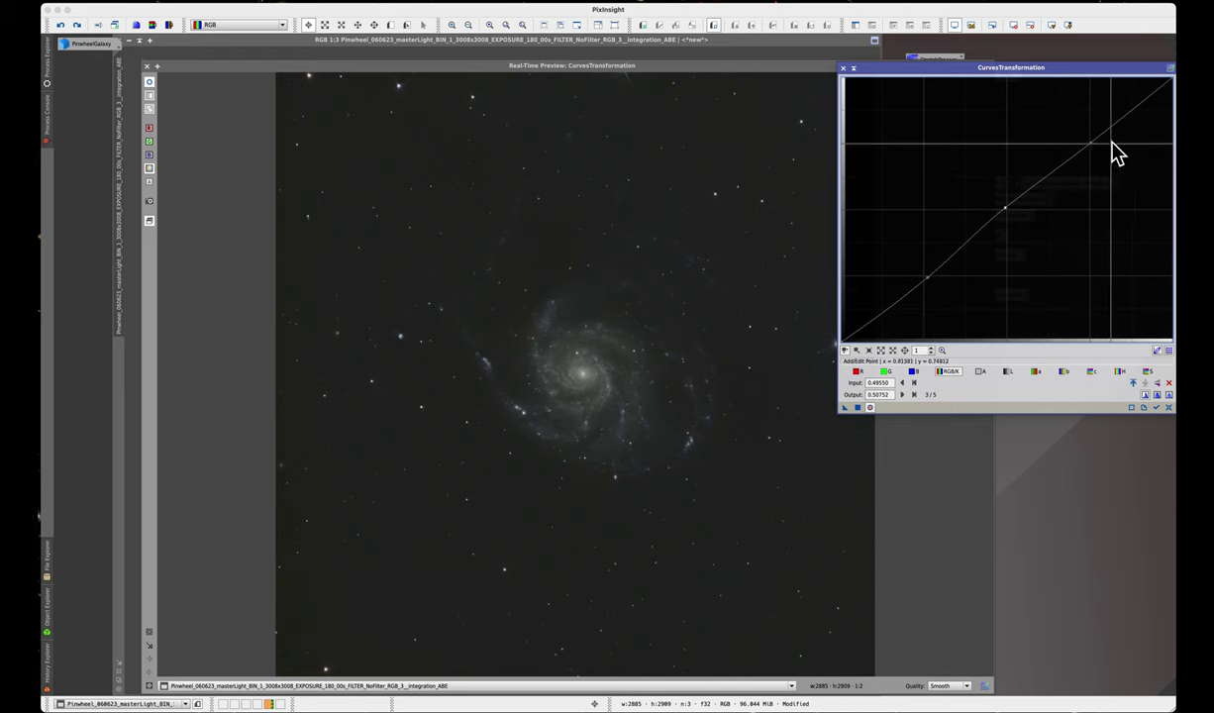
pyautogui.moveTo(1090, 143); pyautogui.dragTo(1084, 138)
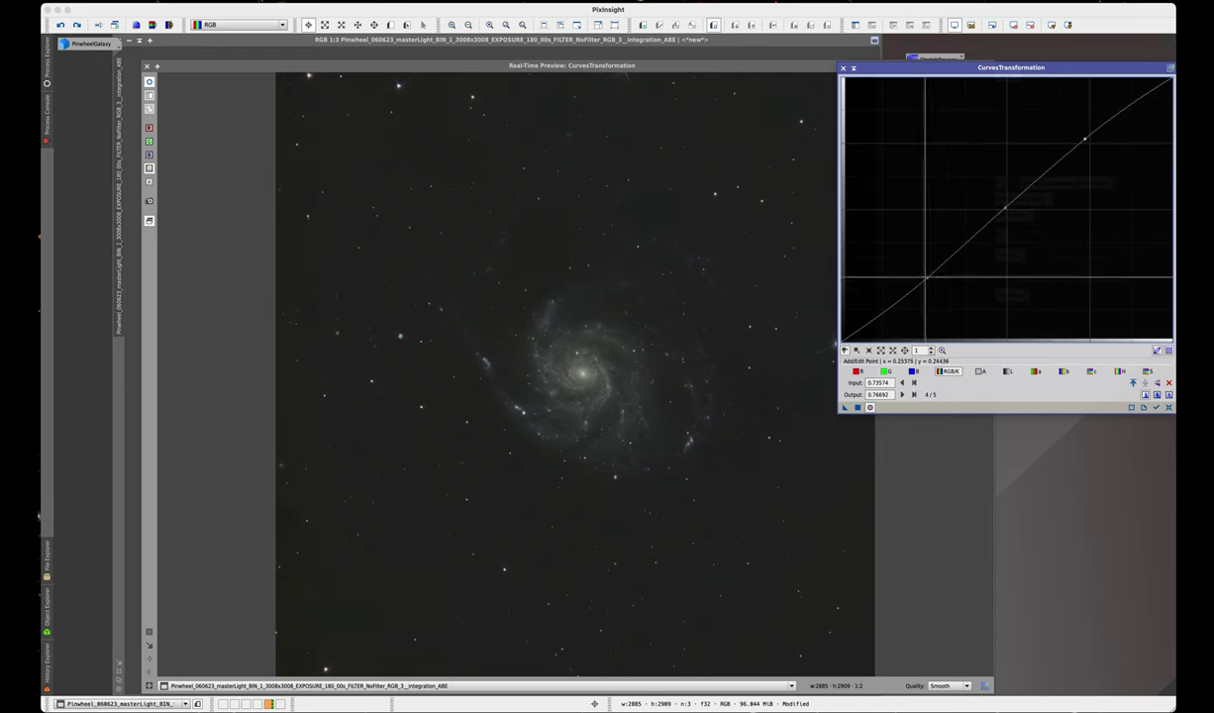
pyautogui.moveTo(926, 279); pyautogui.dragTo(928, 281)
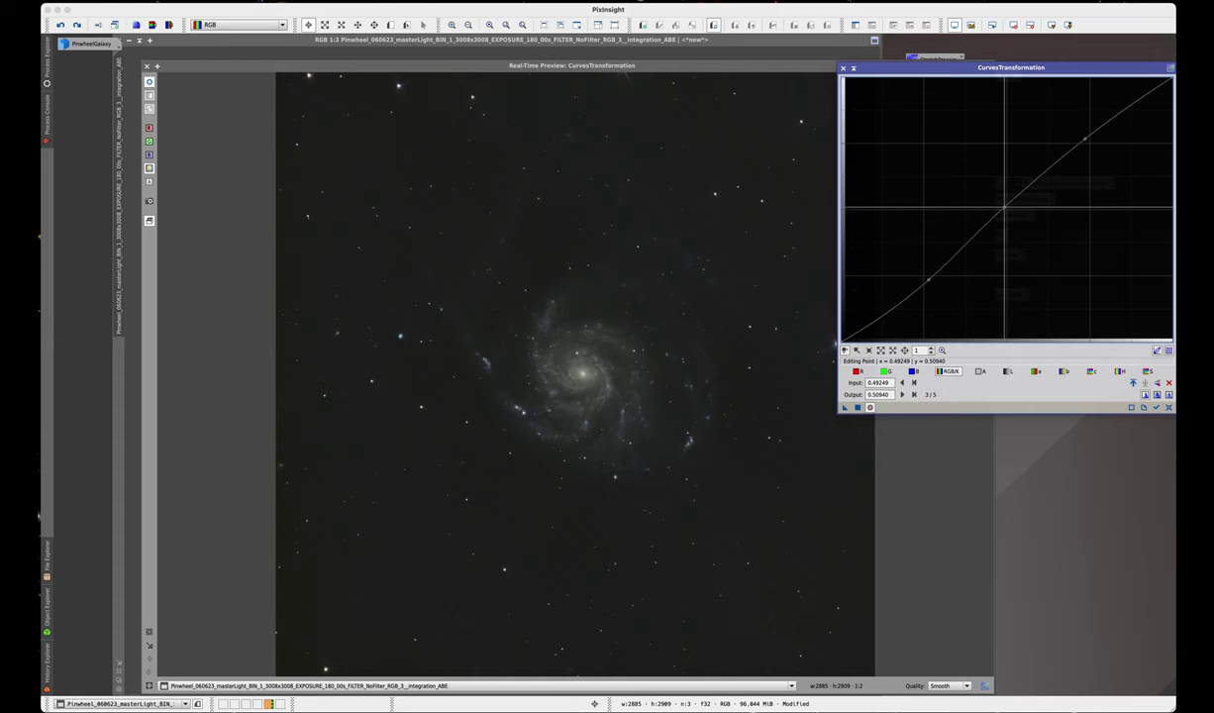
pyautogui.click(1005, 206)
pyautogui.moveTo(1085, 140); pyautogui.dragTo(1086, 136)
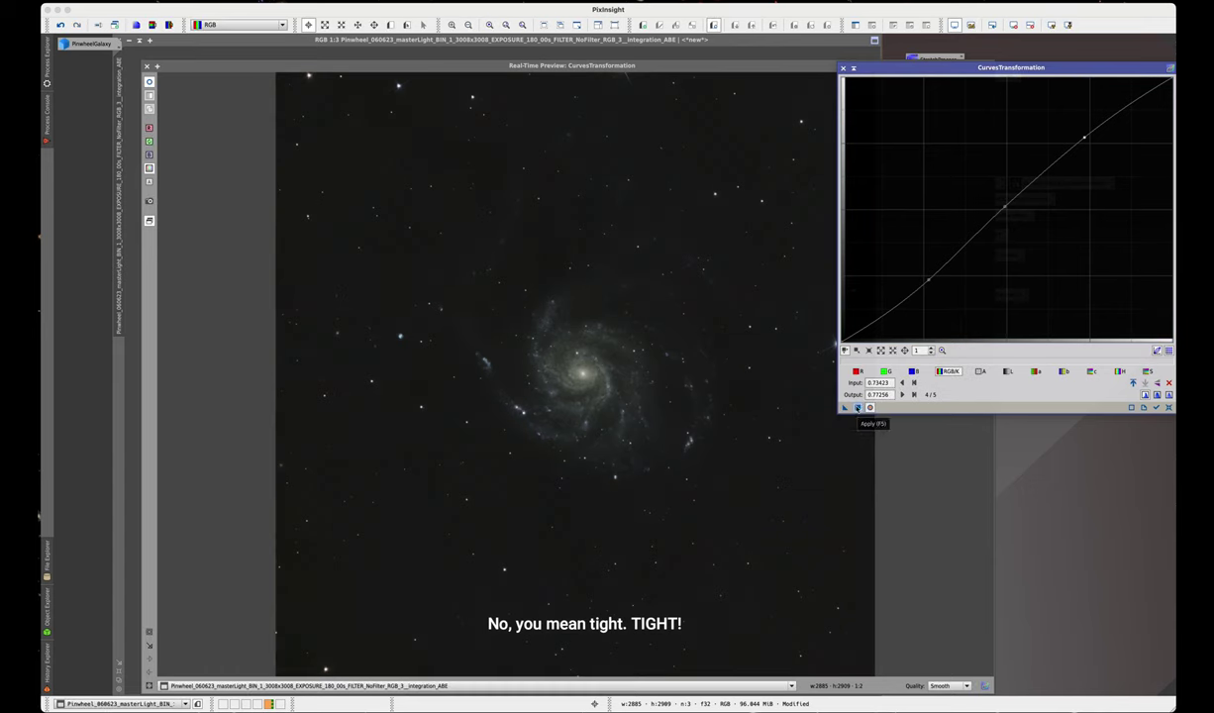
# Step: Apply the S-curve to the galaxy, then reset and close the curves tool and preview
pyautogui.click(857, 407)
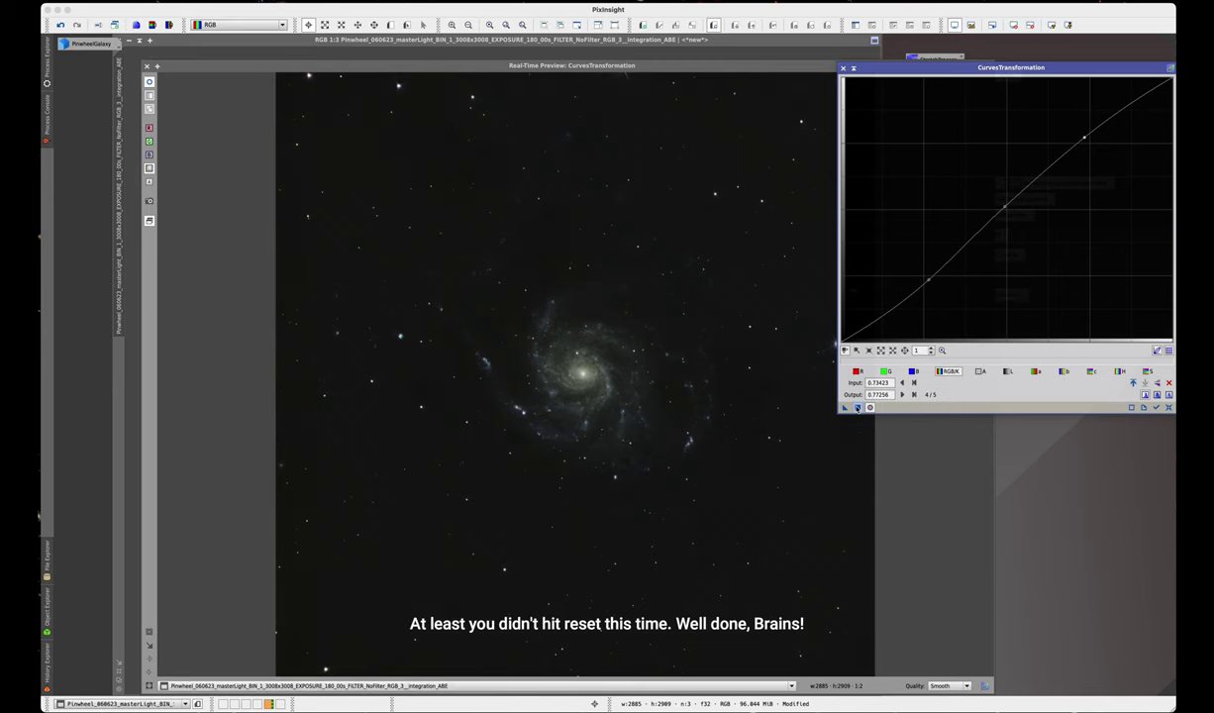
pyautogui.click(1168, 407)
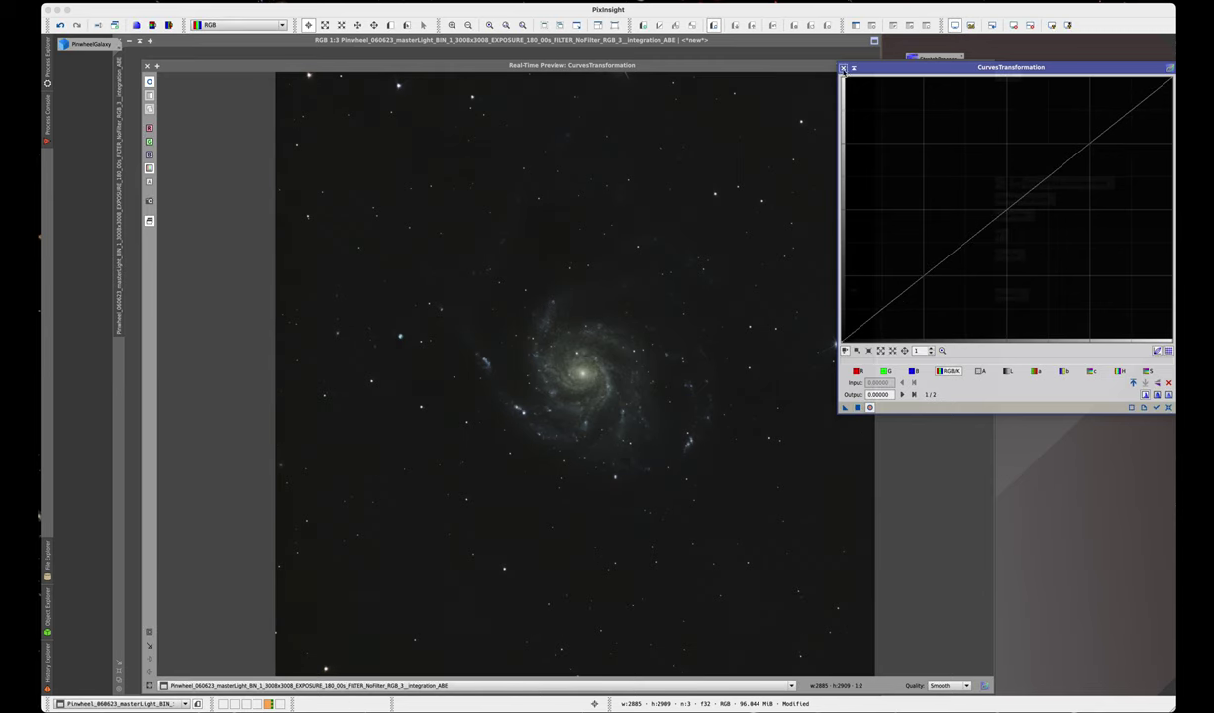
pyautogui.click(842, 67)
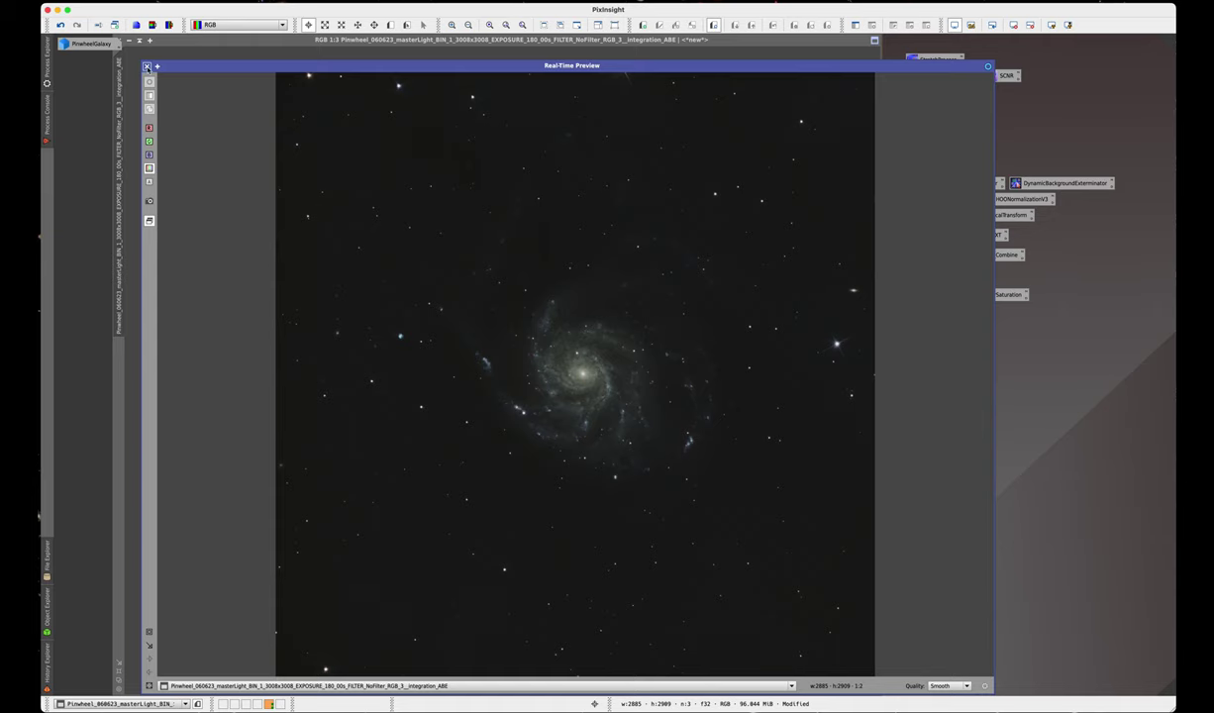
pyautogui.click(146, 66)
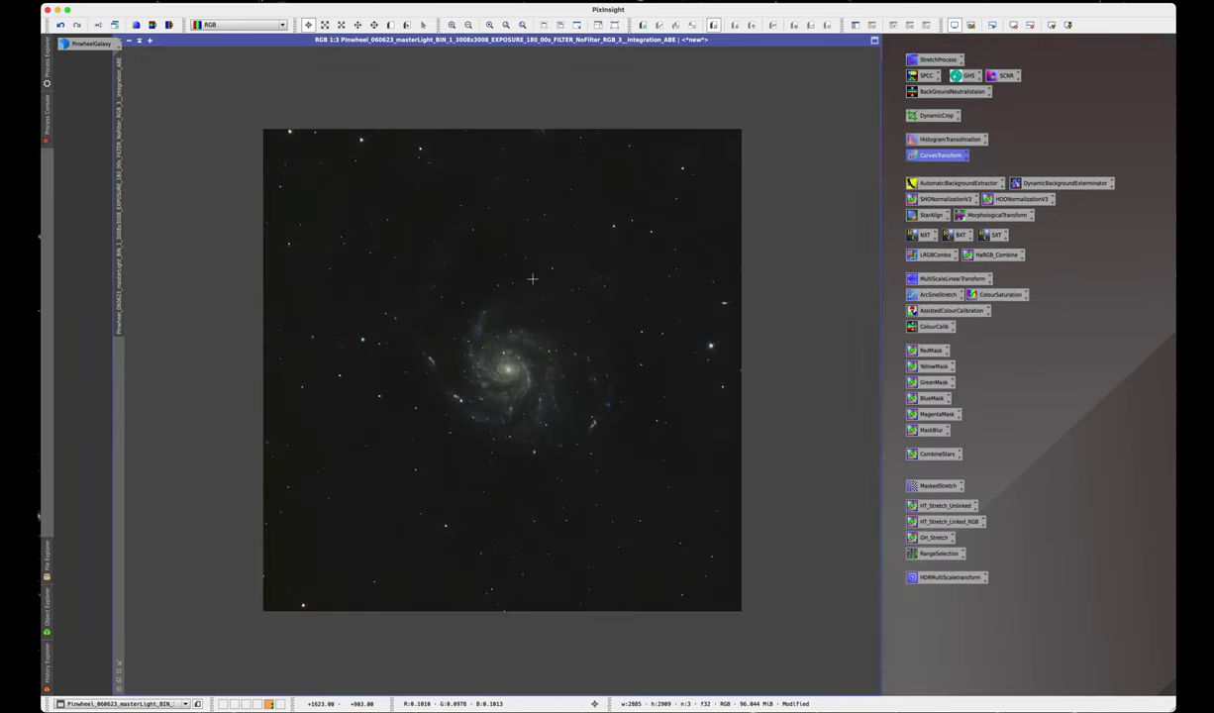
pyautogui.scroll(1, 532, 279)
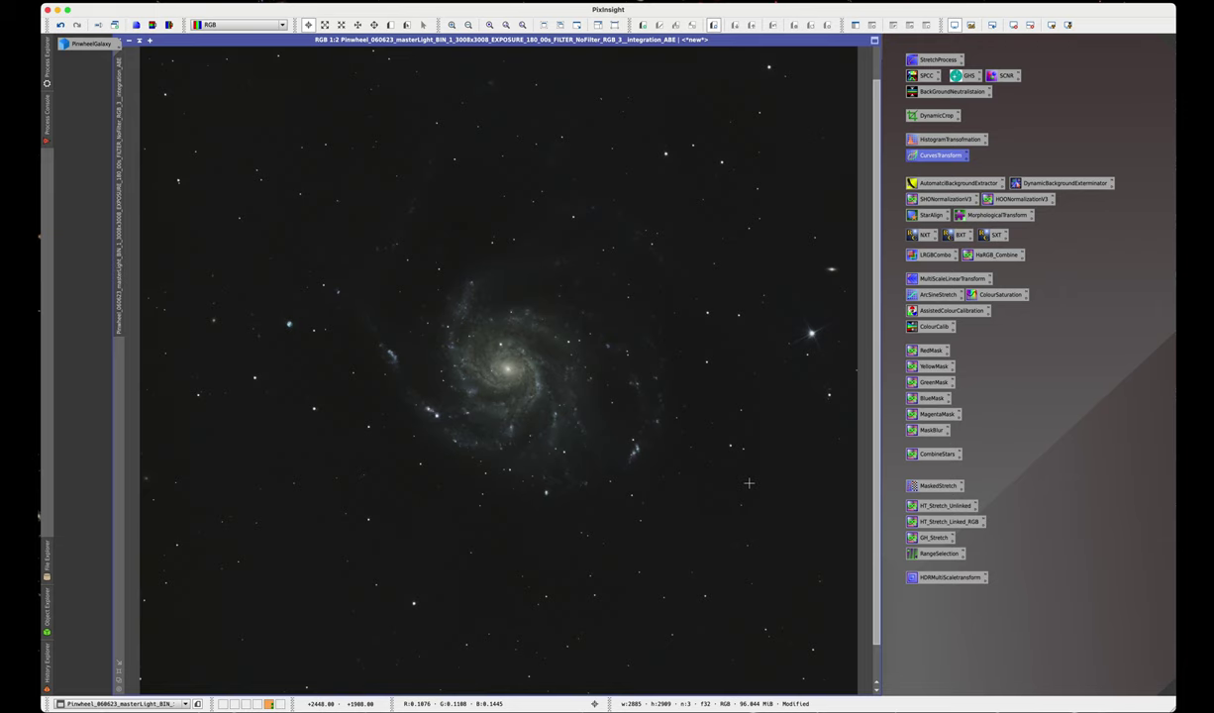
pyautogui.scroll(1, 748, 482)
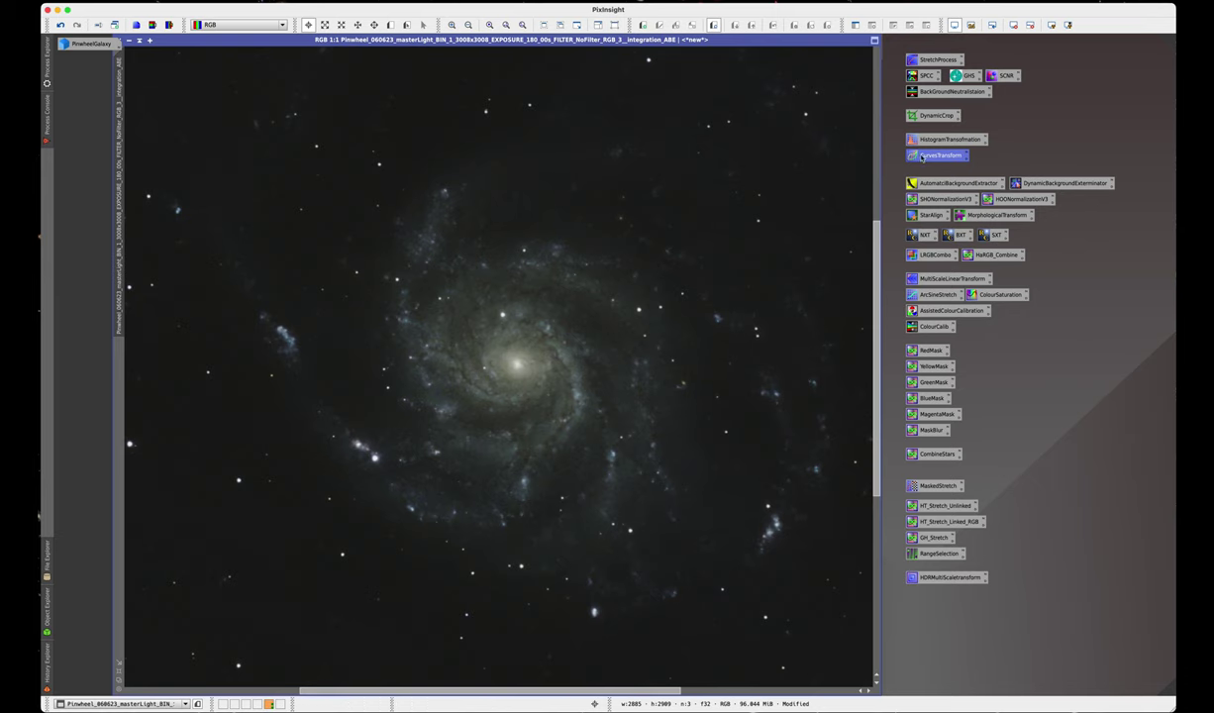
pyautogui.doubleClick(956, 235)
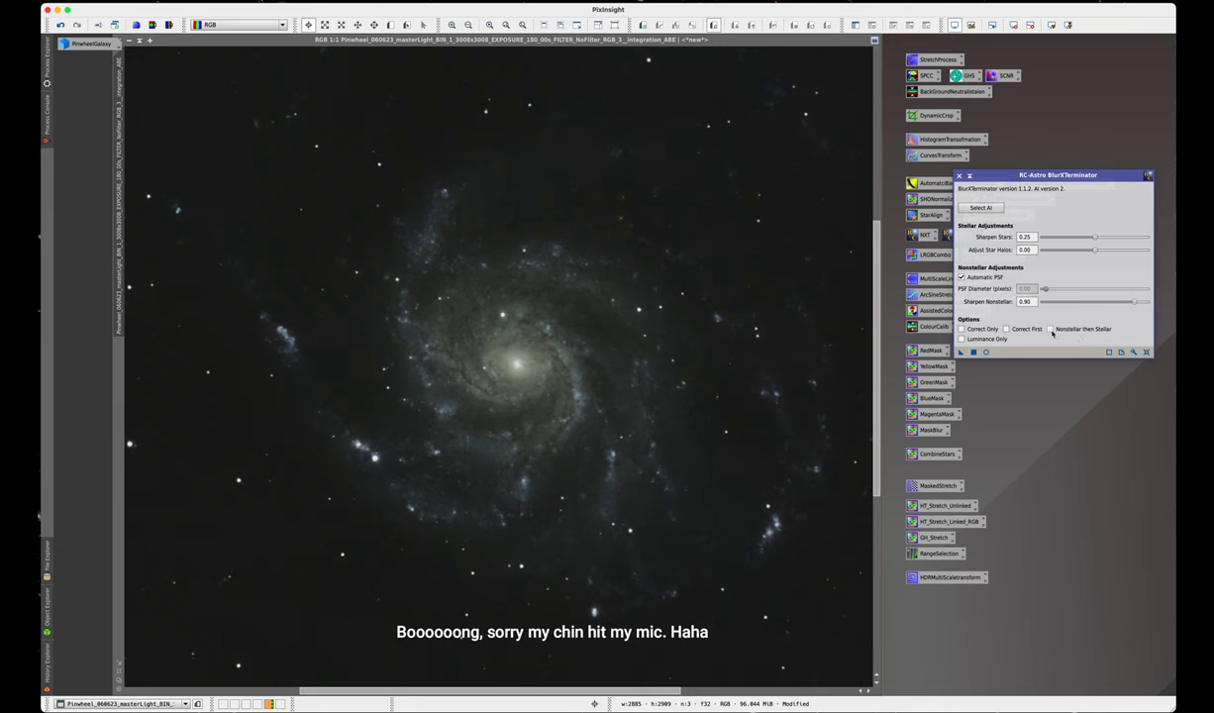
# Step: Run BlurXTerminator on the galaxy with Nonstellar then Stellar processing and Sharpen Nonstellar 0.50
pyautogui.click(1051, 329)
pyautogui.moveTo(1128, 304)
pyautogui.mouseDown()
pyautogui.moveTo(1093, 303)
pyautogui.moveTo(1115, 304)
pyautogui.mouseUp()
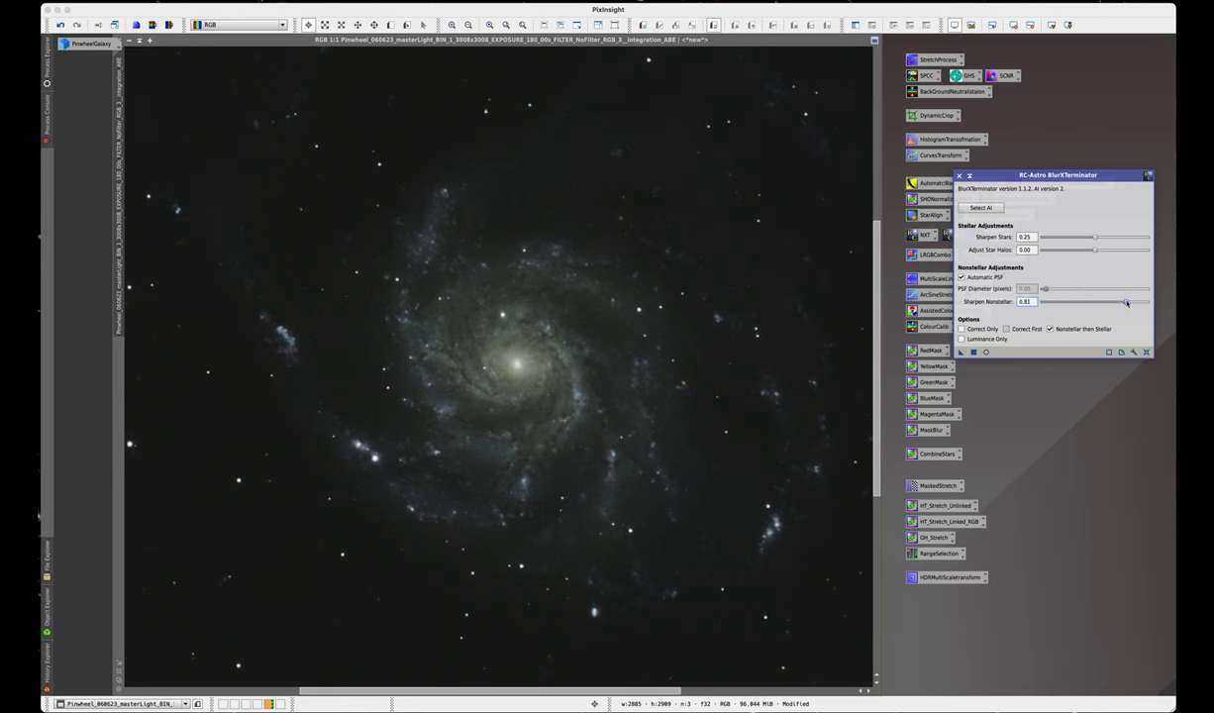
pyautogui.moveTo(1112, 304); pyautogui.dragTo(1094, 303)
pyautogui.moveTo(960, 352); pyautogui.dragTo(538, 381)
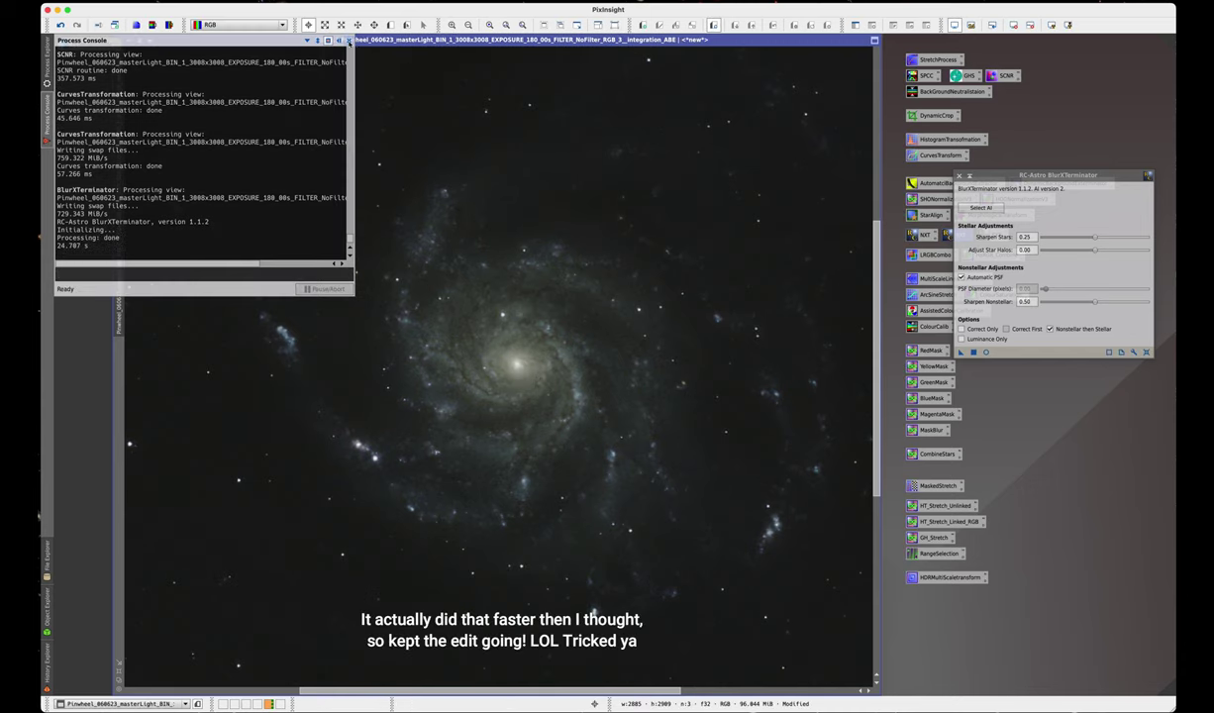
pyautogui.click(349, 42)
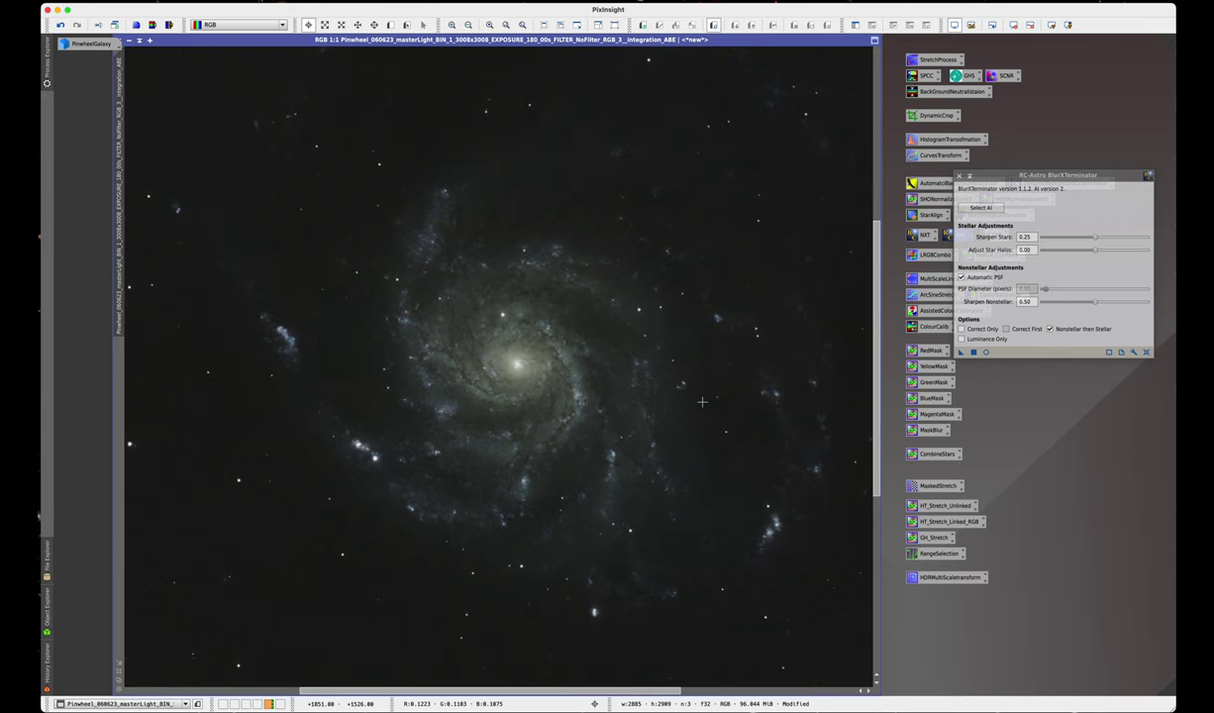
# Step: Close BlurXTerminator, zoom out to 1:3 to fit the galaxy, and open HistogramTransformation
pyautogui.click(958, 175)
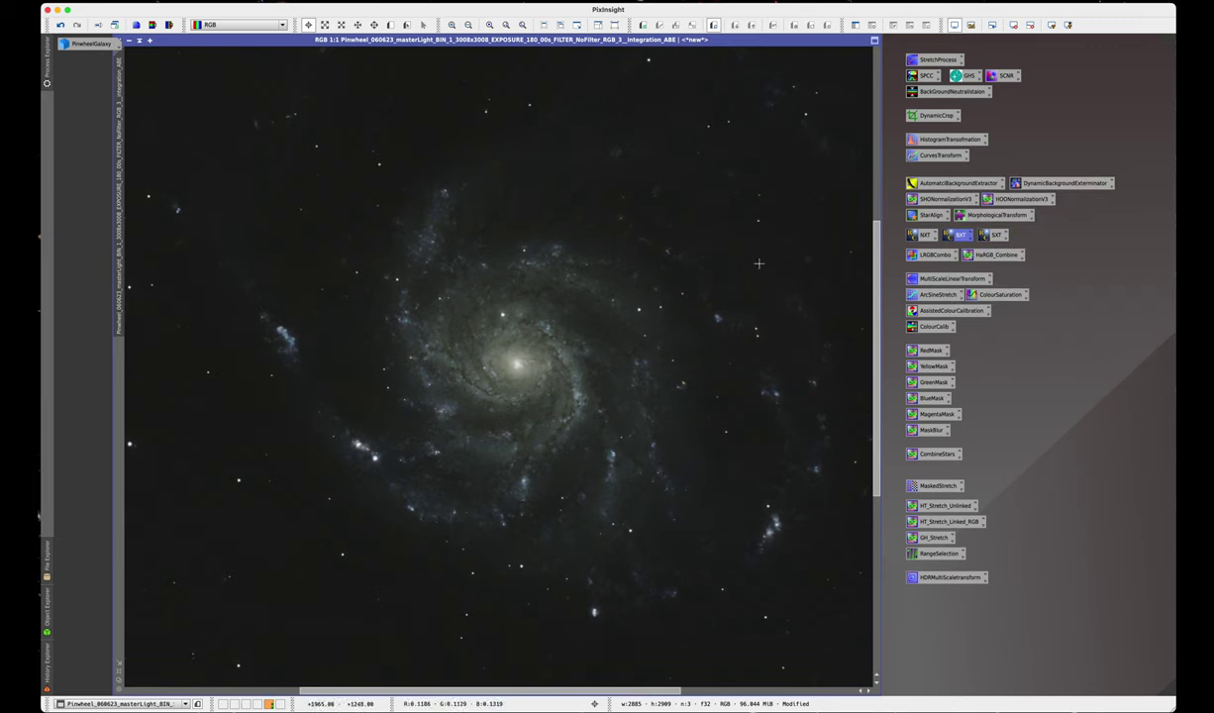
pyautogui.scroll(-1, 759, 263)
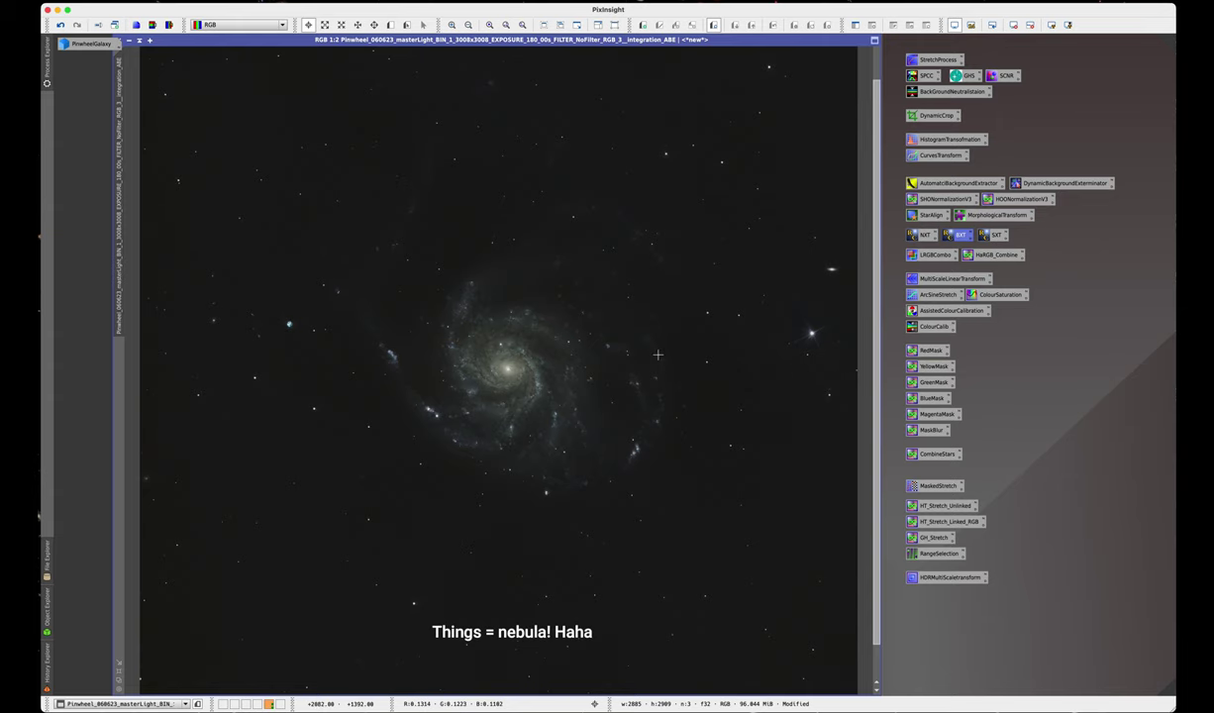
pyautogui.scroll(-1, 657, 353)
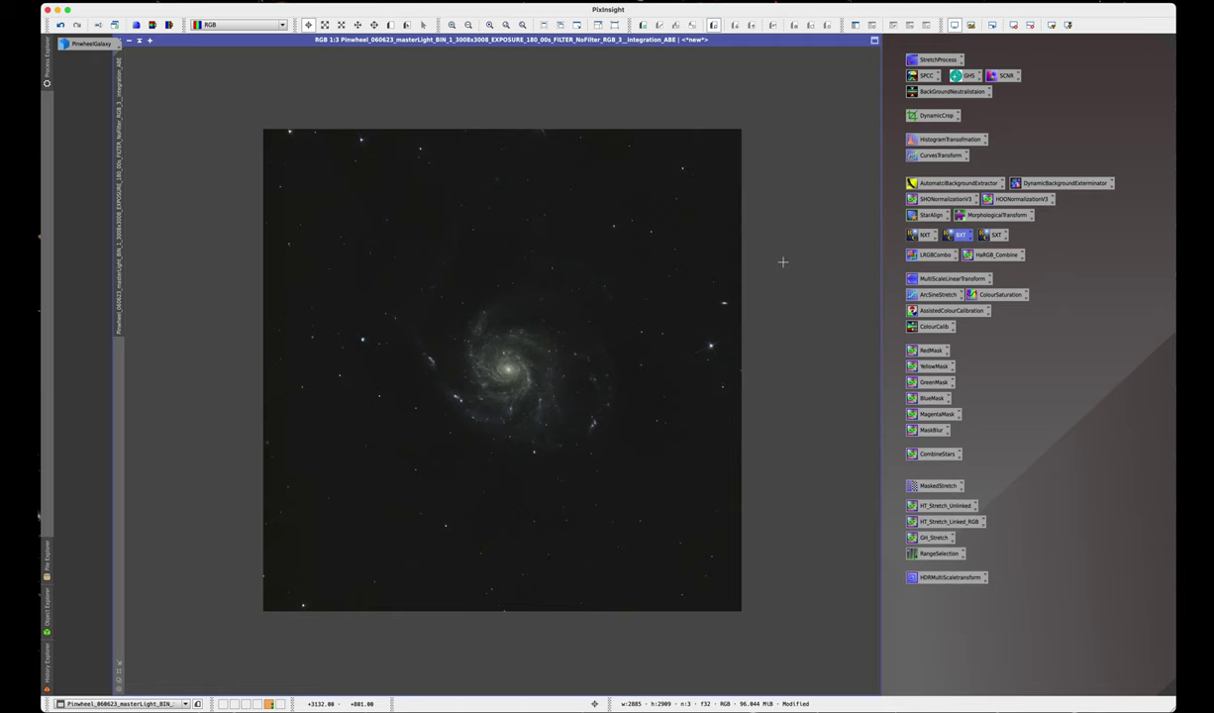
pyautogui.doubleClick(944, 140)
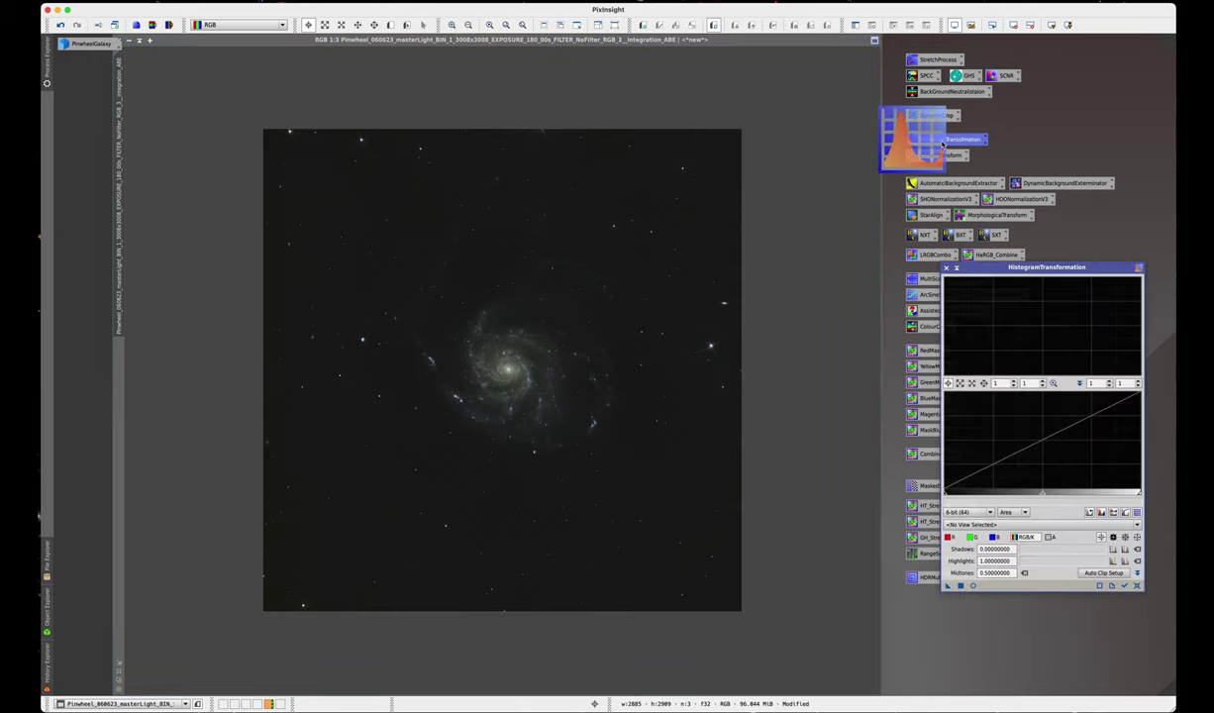
# Step: Stretch the Pinwheel image with shadows 0.0177 and midtones 0.3787 under live preview
pyautogui.click(989, 525)
pyautogui.click(983, 556)
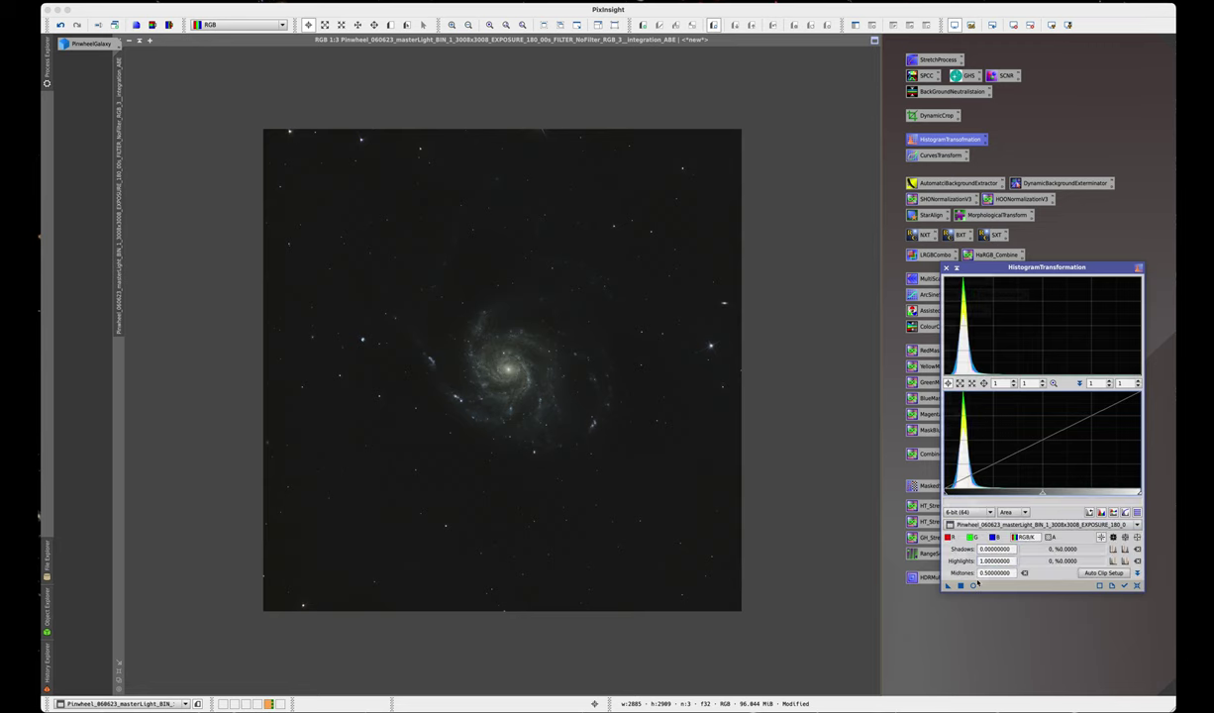
pyautogui.click(972, 585)
pyautogui.moveTo(1041, 495); pyautogui.dragTo(1020, 495)
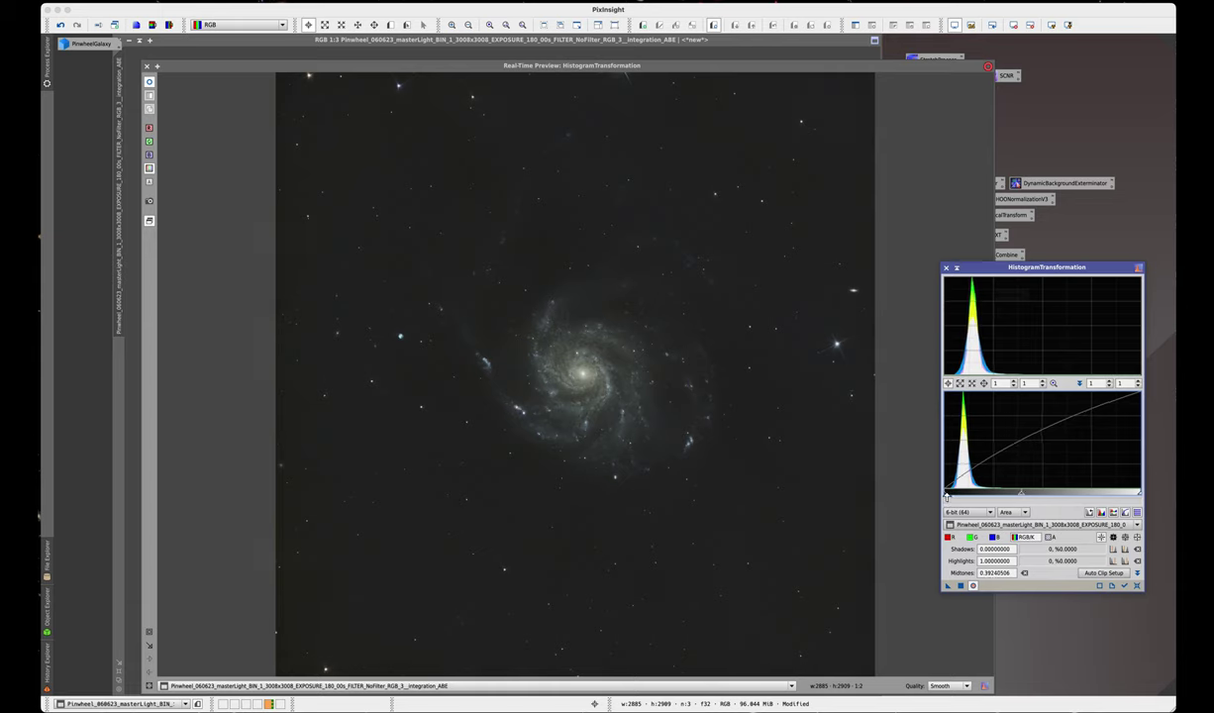
pyautogui.moveTo(945, 496); pyautogui.dragTo(947, 496)
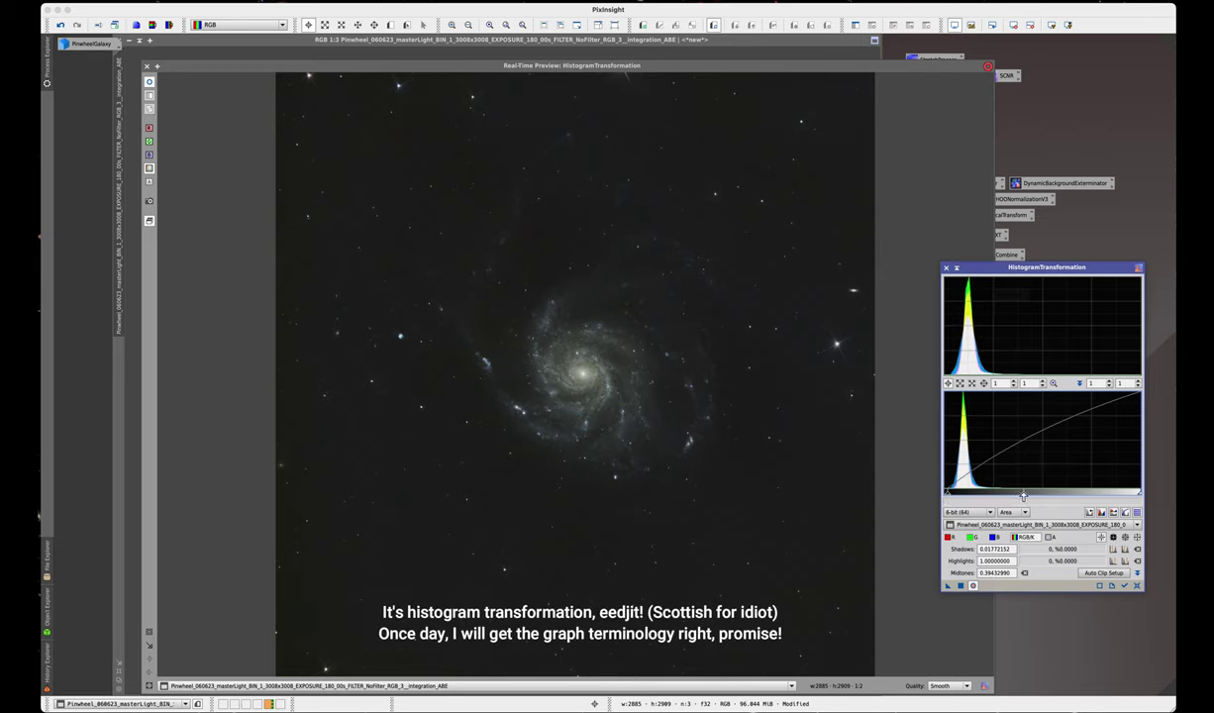
pyautogui.moveTo(1023, 495); pyautogui.dragTo(1020, 495)
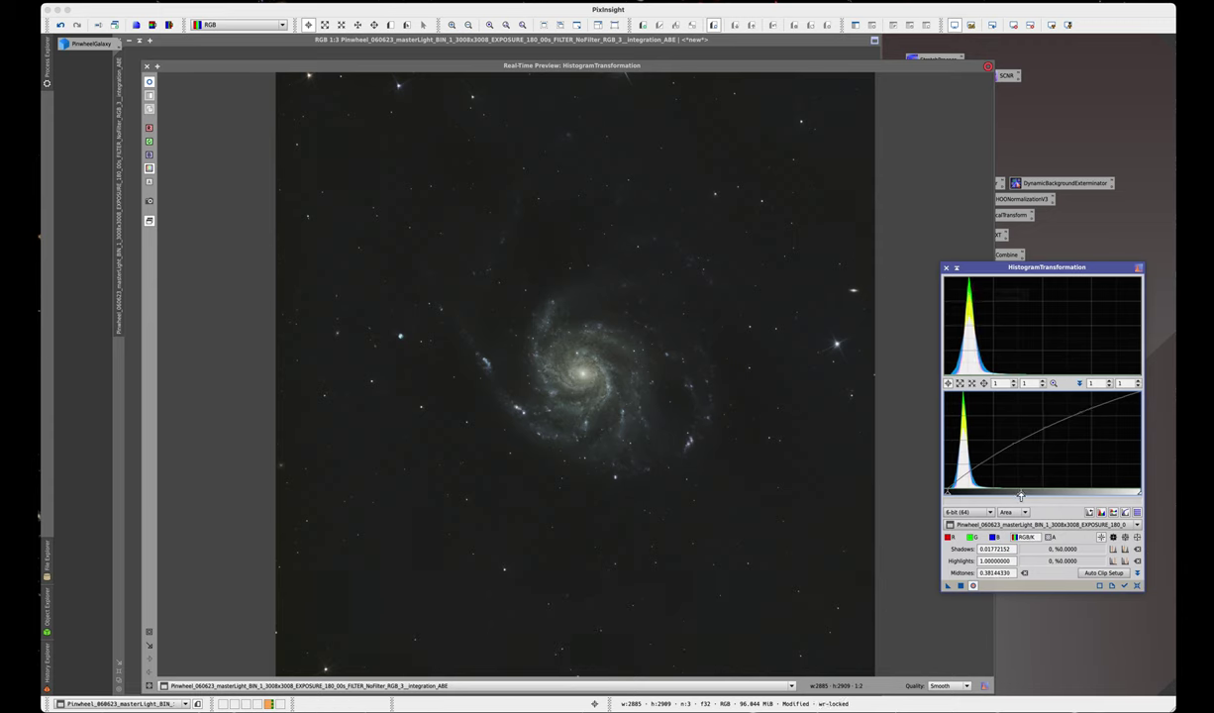
pyautogui.moveTo(1020, 495); pyautogui.dragTo(1021, 495)
pyautogui.click(967, 585)
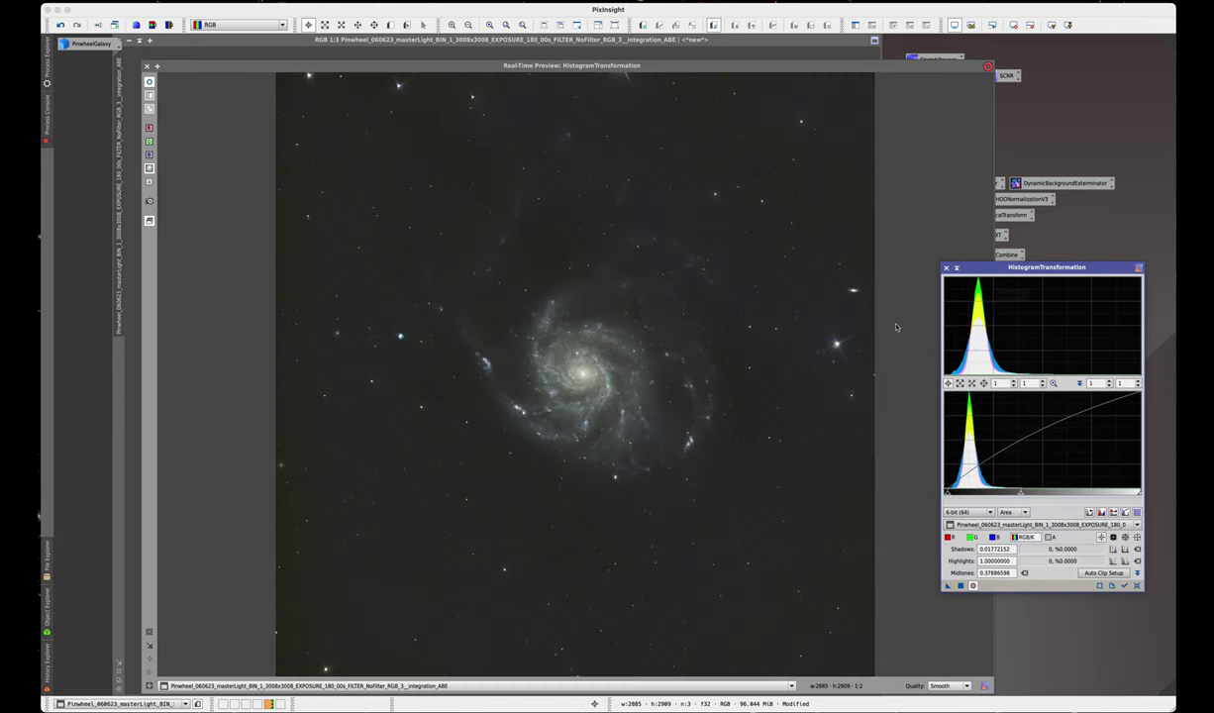
# Step: Reset and close HistogramTransformation and its live preview
pyautogui.click(1137, 586)
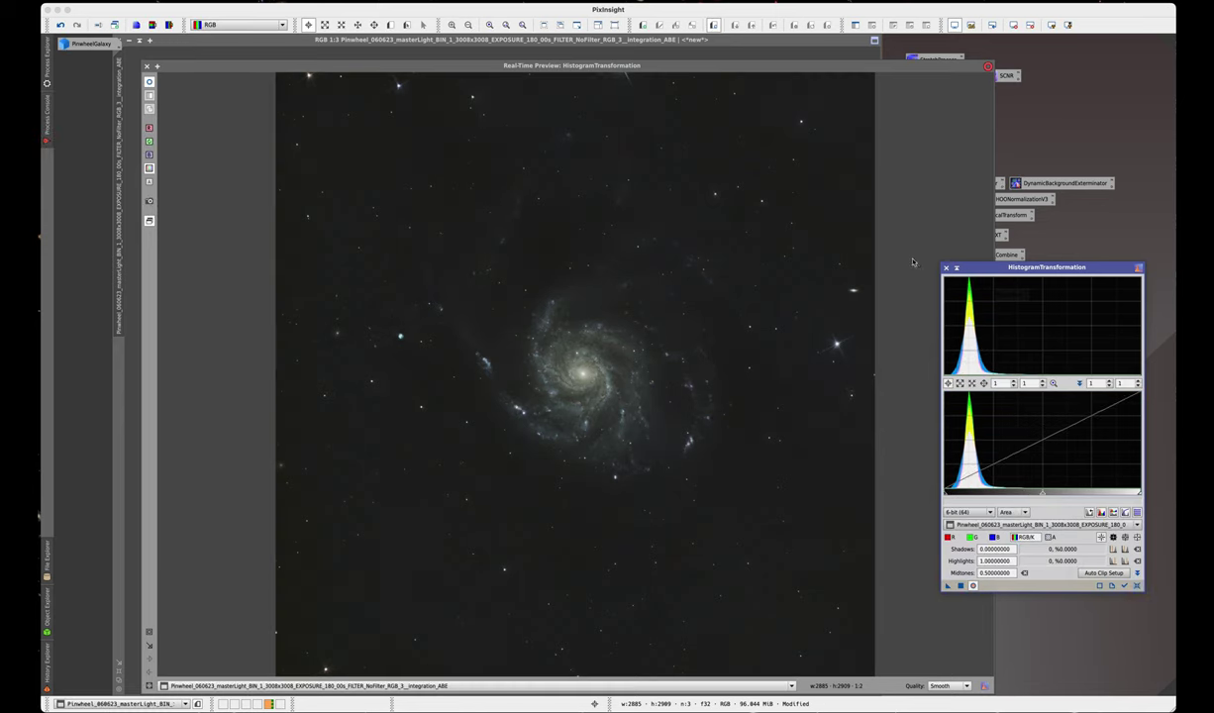
pyautogui.click(945, 267)
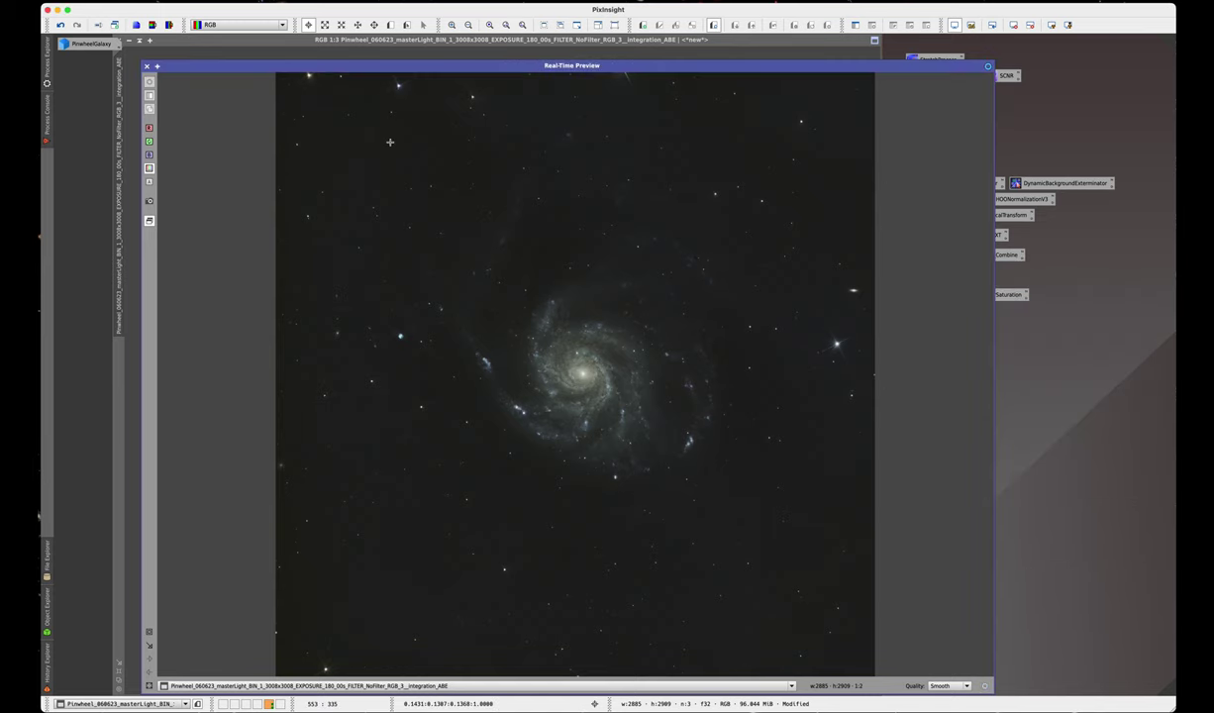
pyautogui.click(147, 67)
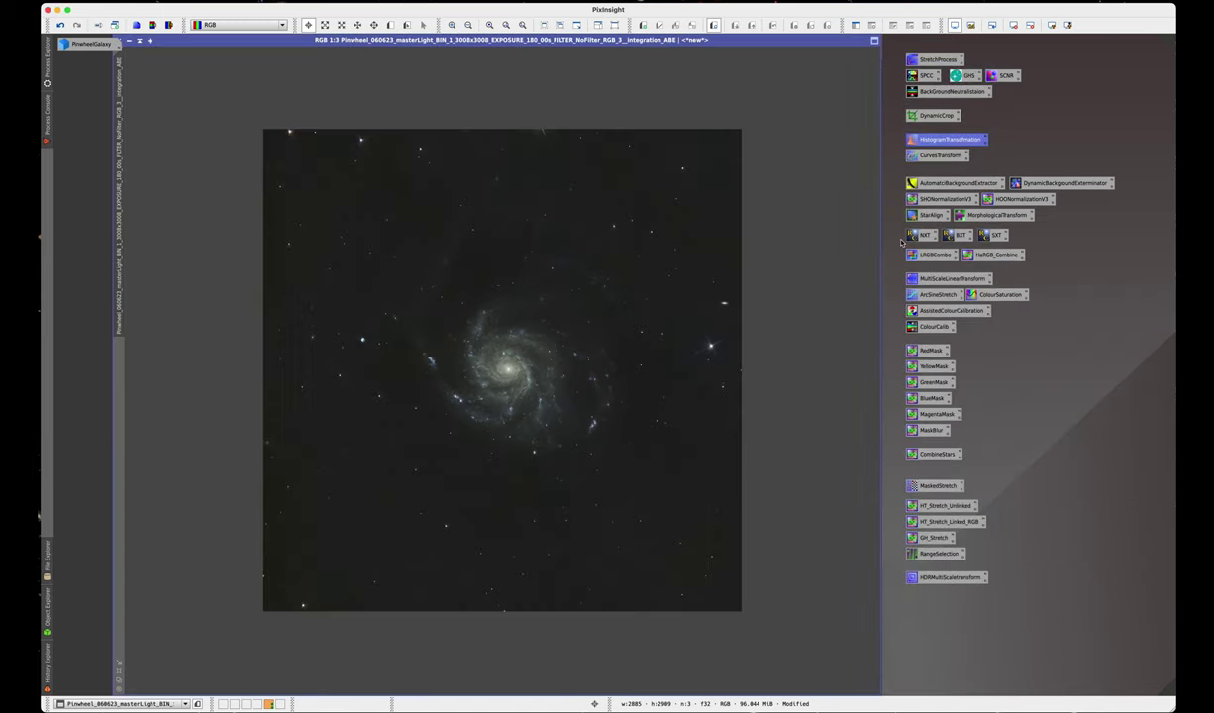
pyautogui.doubleClick(931, 159)
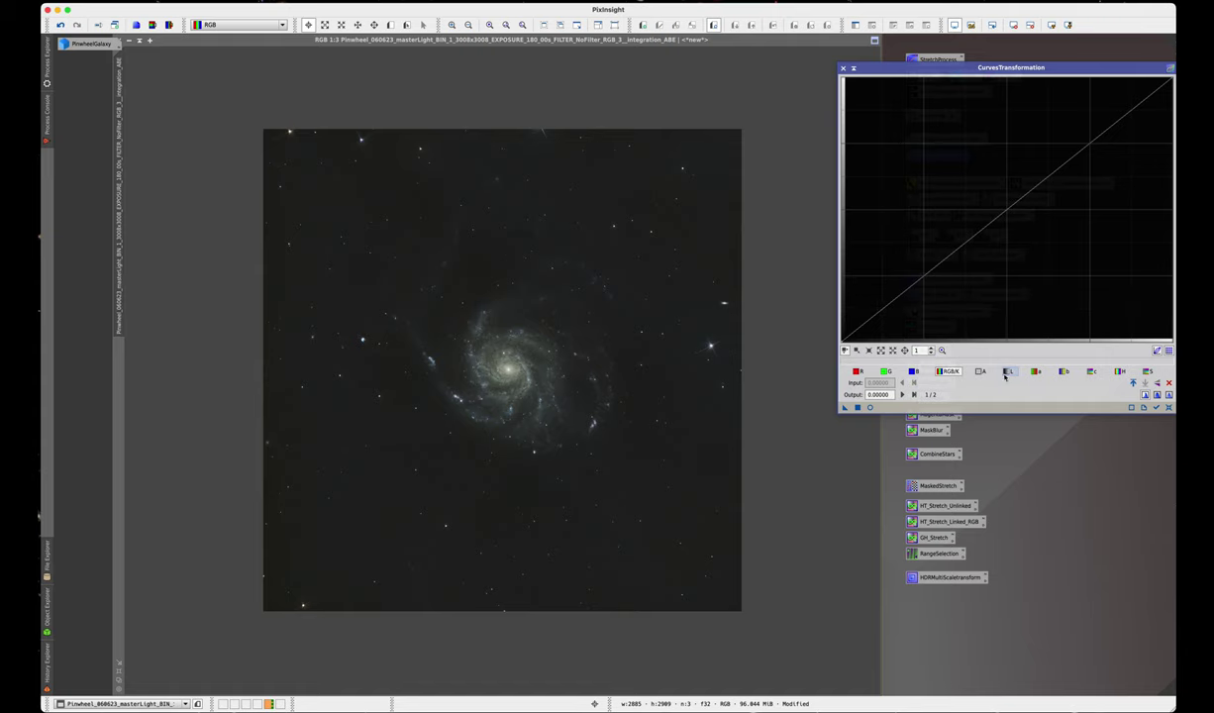
# Step: Shape a three-point S-curve on the lightness channel with live preview on
pyautogui.click(869, 406)
pyautogui.click(1009, 373)
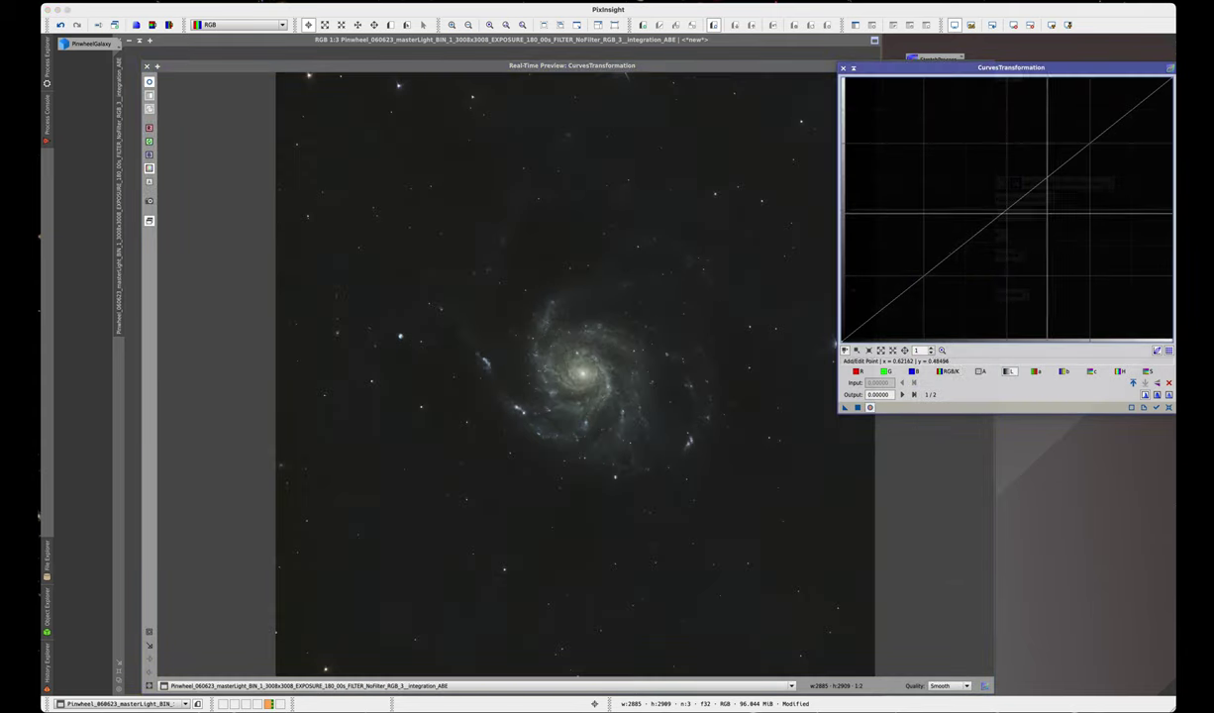
pyautogui.click(1005, 211)
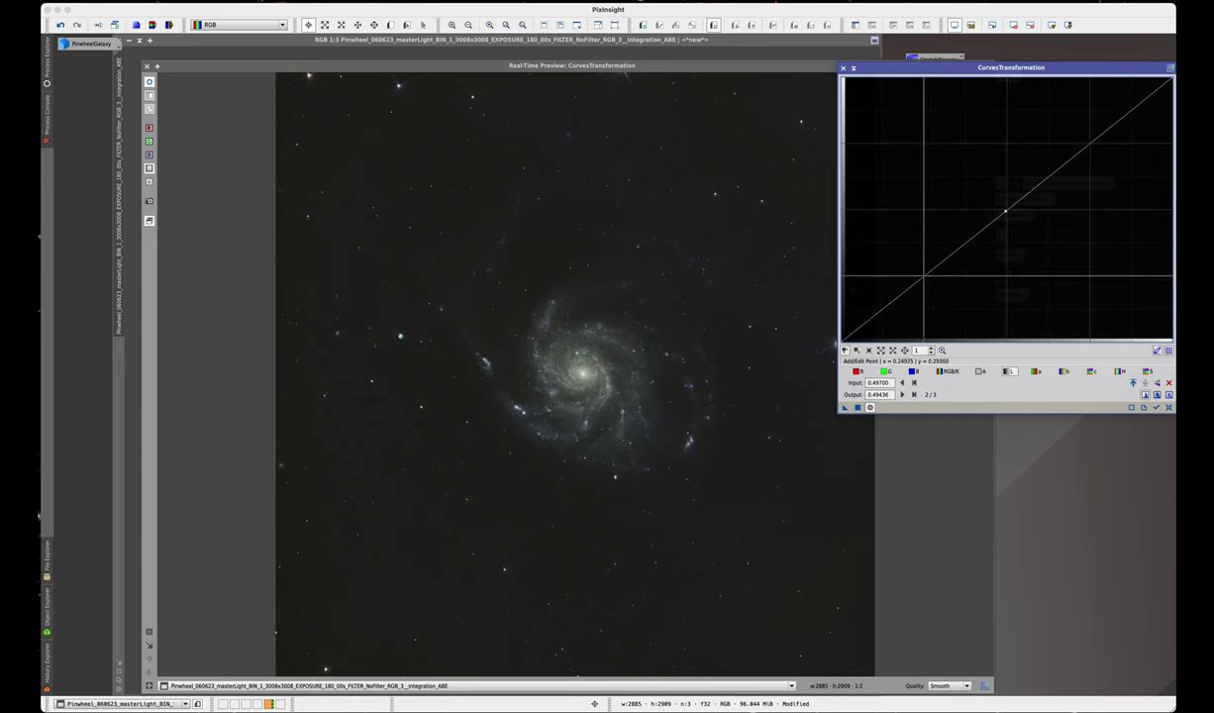
pyautogui.click(923, 276)
pyautogui.click(1090, 144)
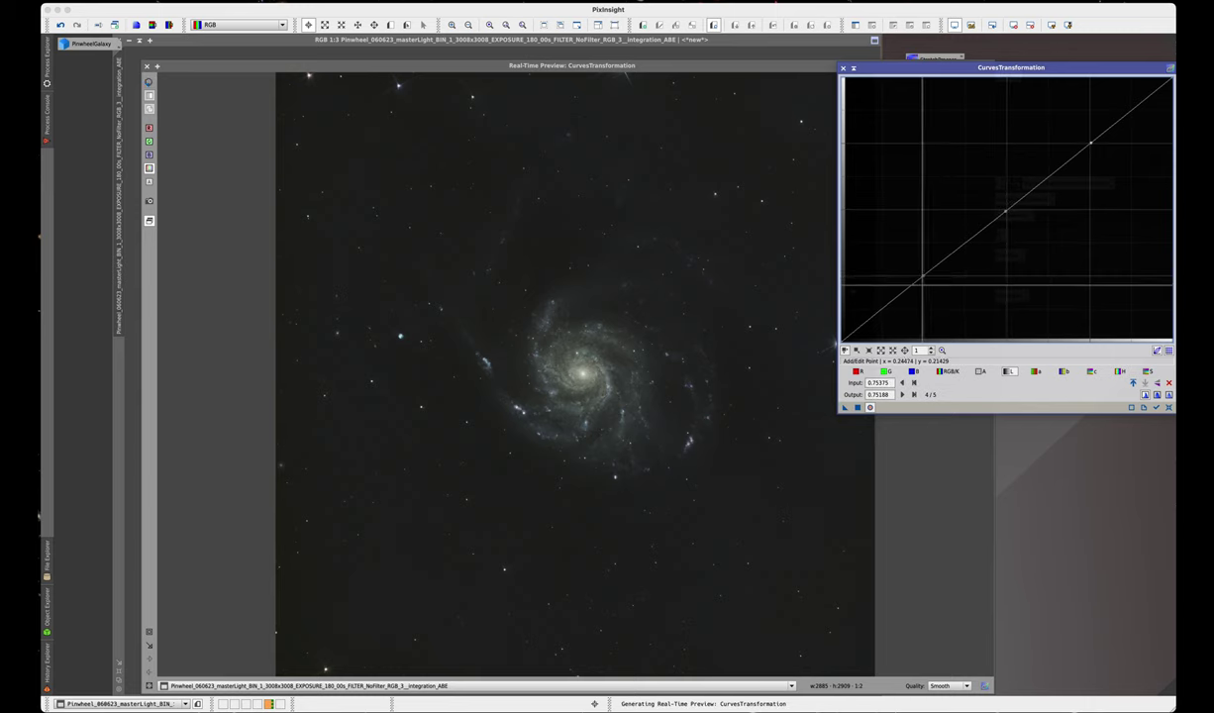
pyautogui.click(924, 279)
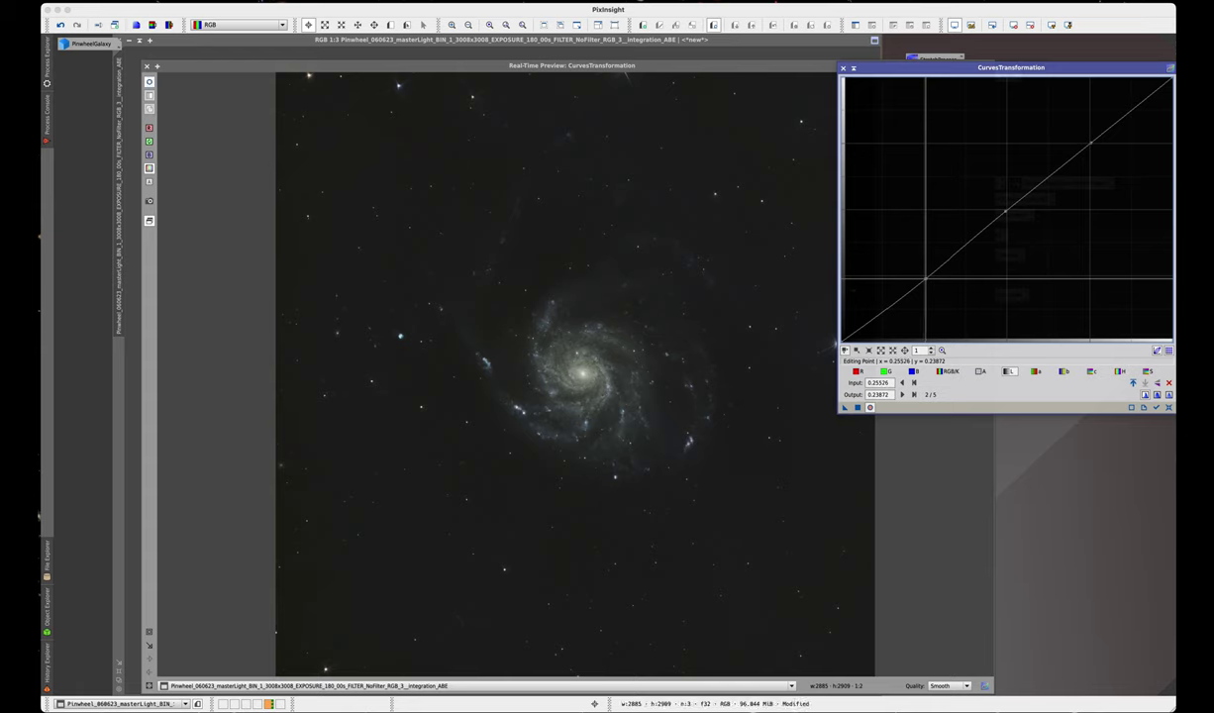
pyautogui.moveTo(924, 278); pyautogui.dragTo(928, 281)
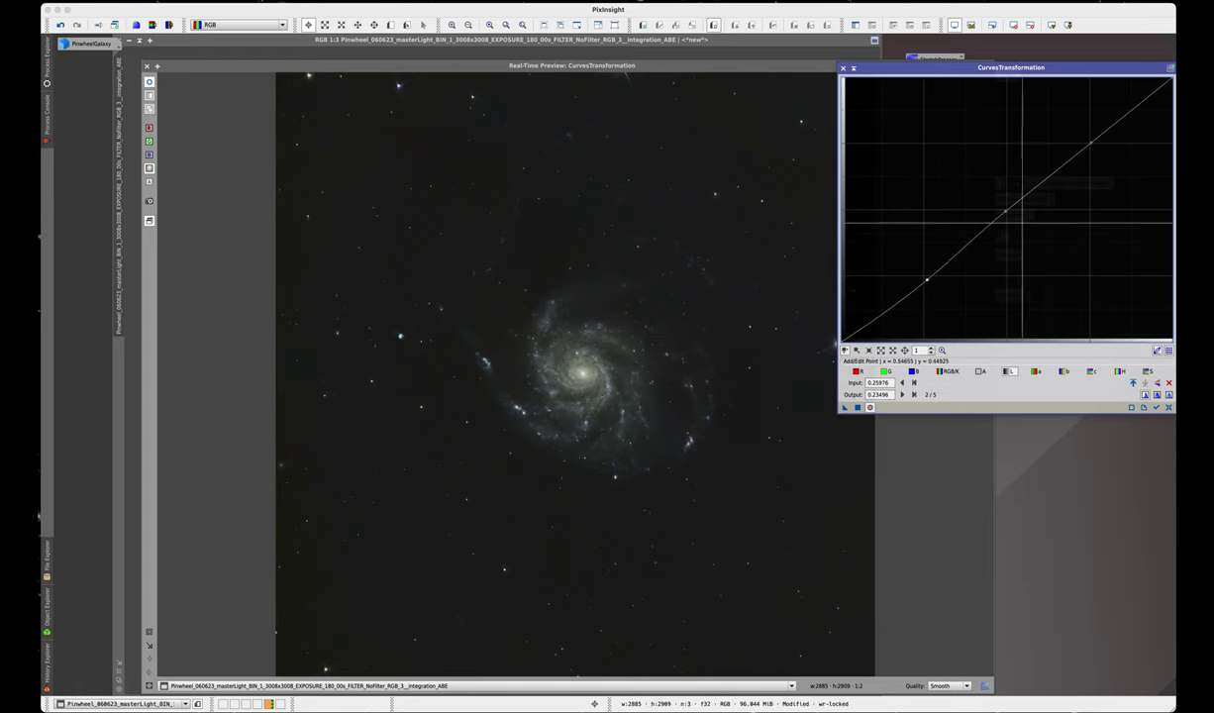
pyautogui.moveTo(1005, 210); pyautogui.dragTo(1004, 205)
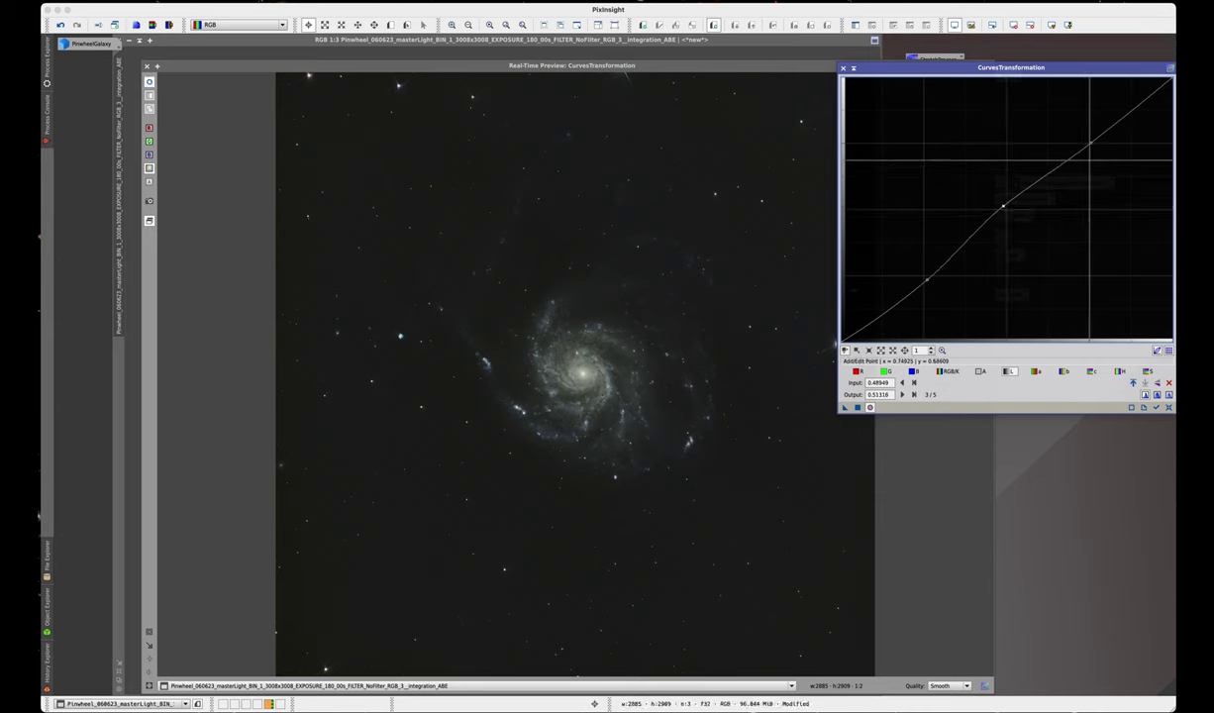
pyautogui.moveTo(1090, 143); pyautogui.dragTo(1087, 136)
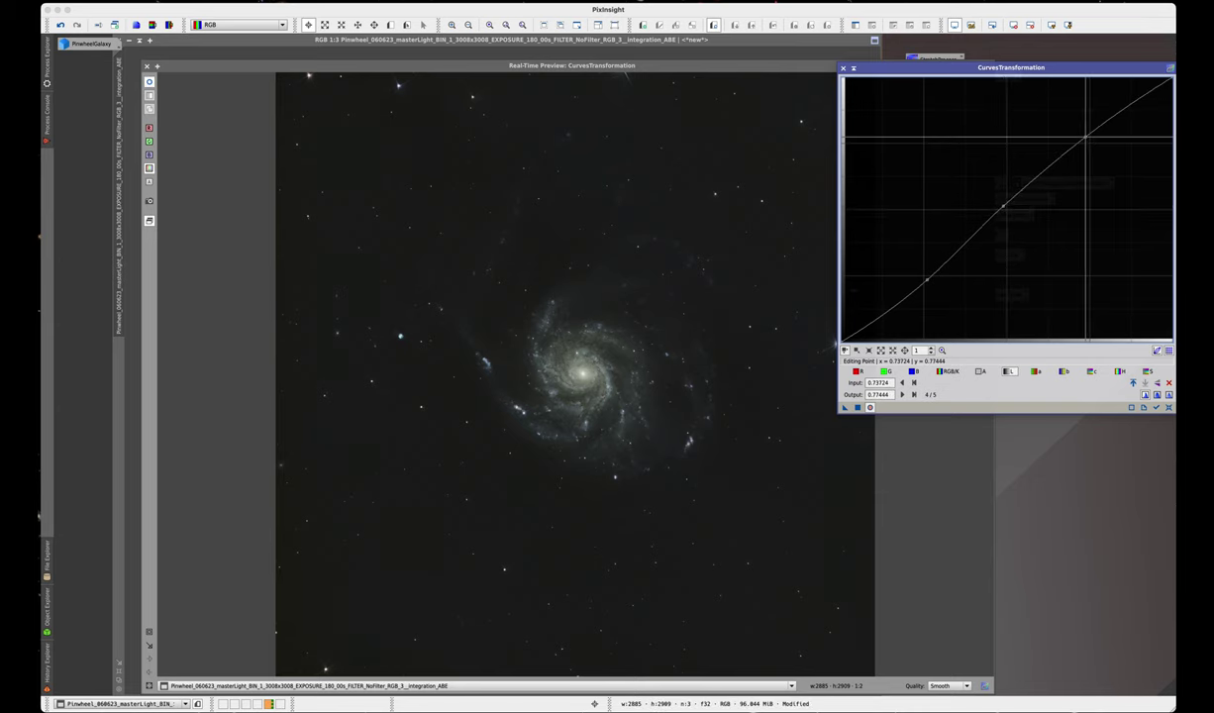
pyautogui.moveTo(1086, 135); pyautogui.dragTo(1087, 138)
# Step: Apply the lightness curve to the galaxy, then reset and close the tool and preview
pyautogui.moveTo(845, 407); pyautogui.dragTo(837, 421)
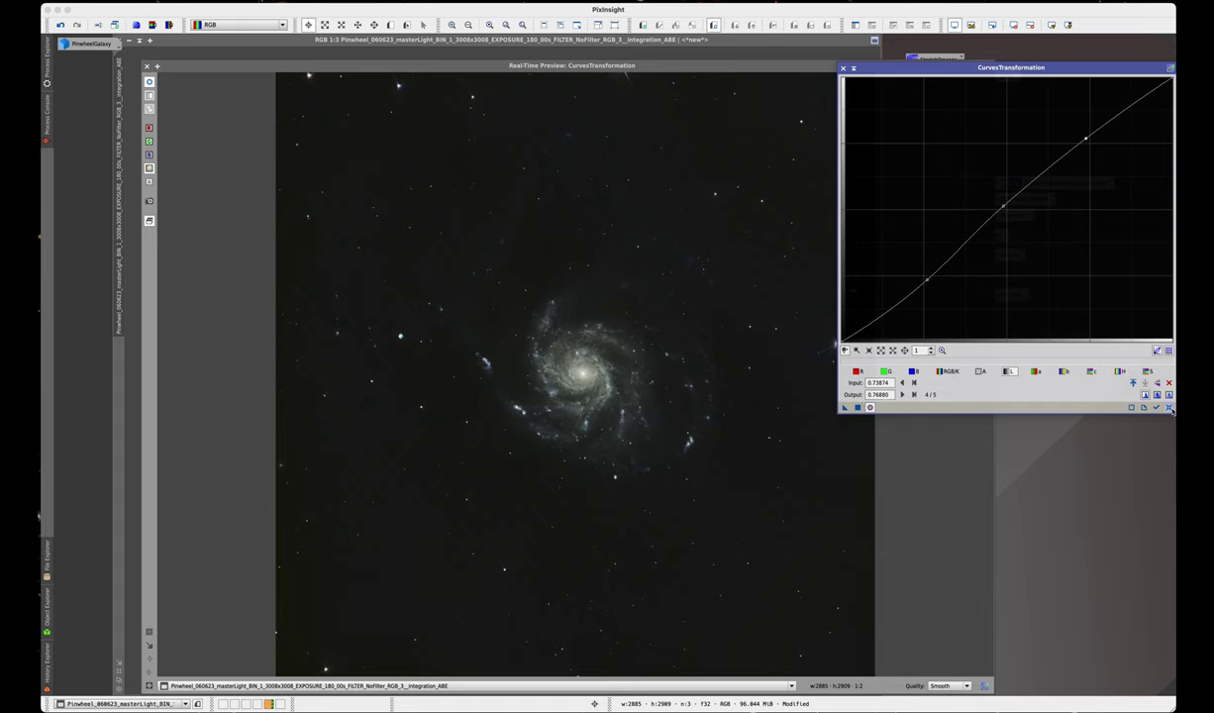
pyautogui.click(1168, 407)
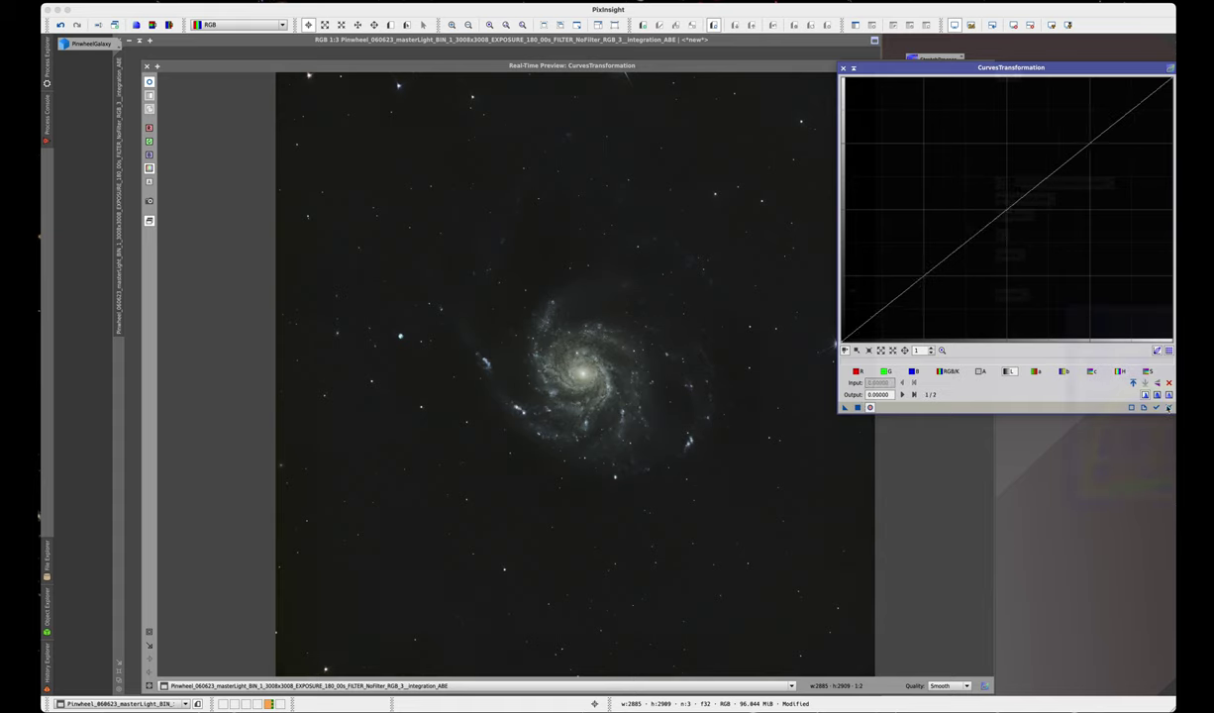
pyautogui.click(843, 67)
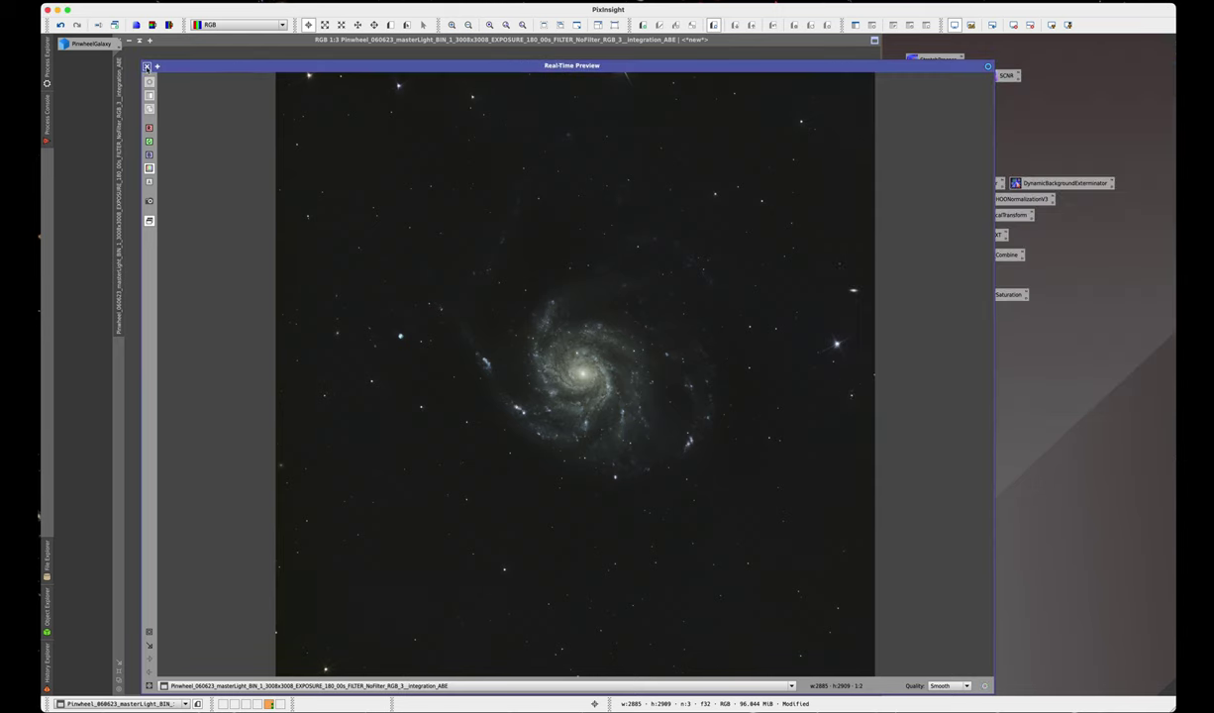
pyautogui.click(147, 66)
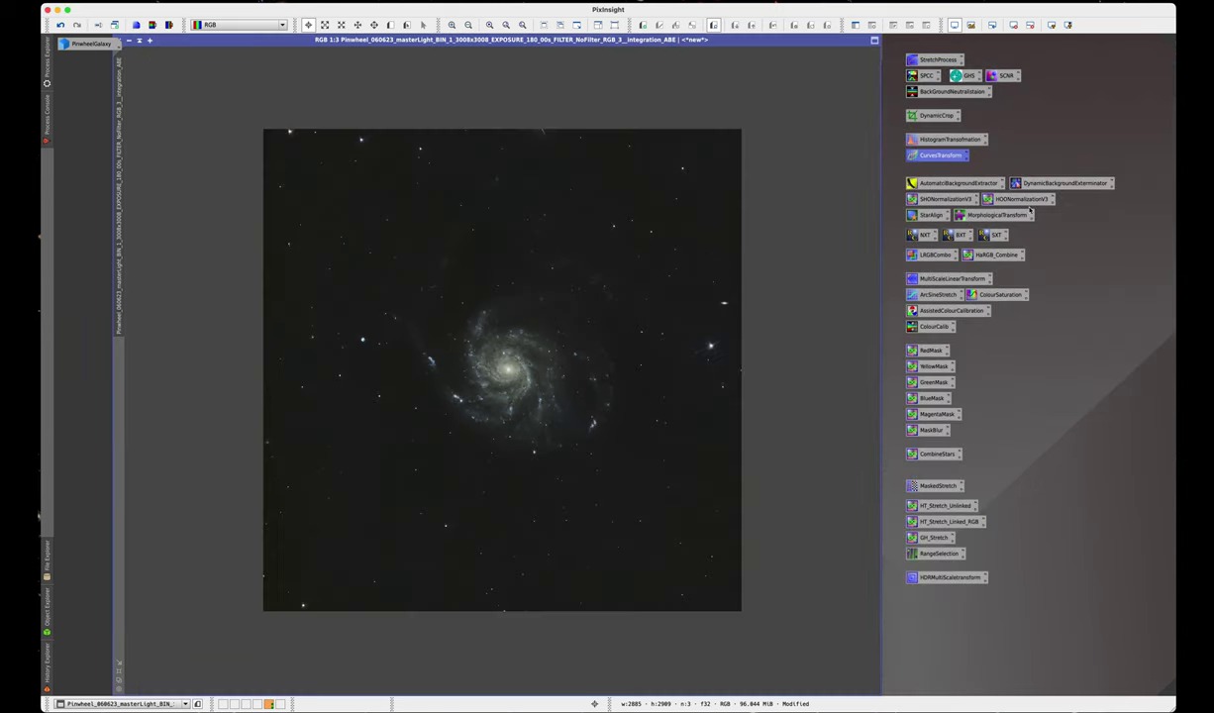
# Step: Open ColorSaturation and anchor the saturation curve with points across the hue range
pyautogui.doubleClick(1005, 295)
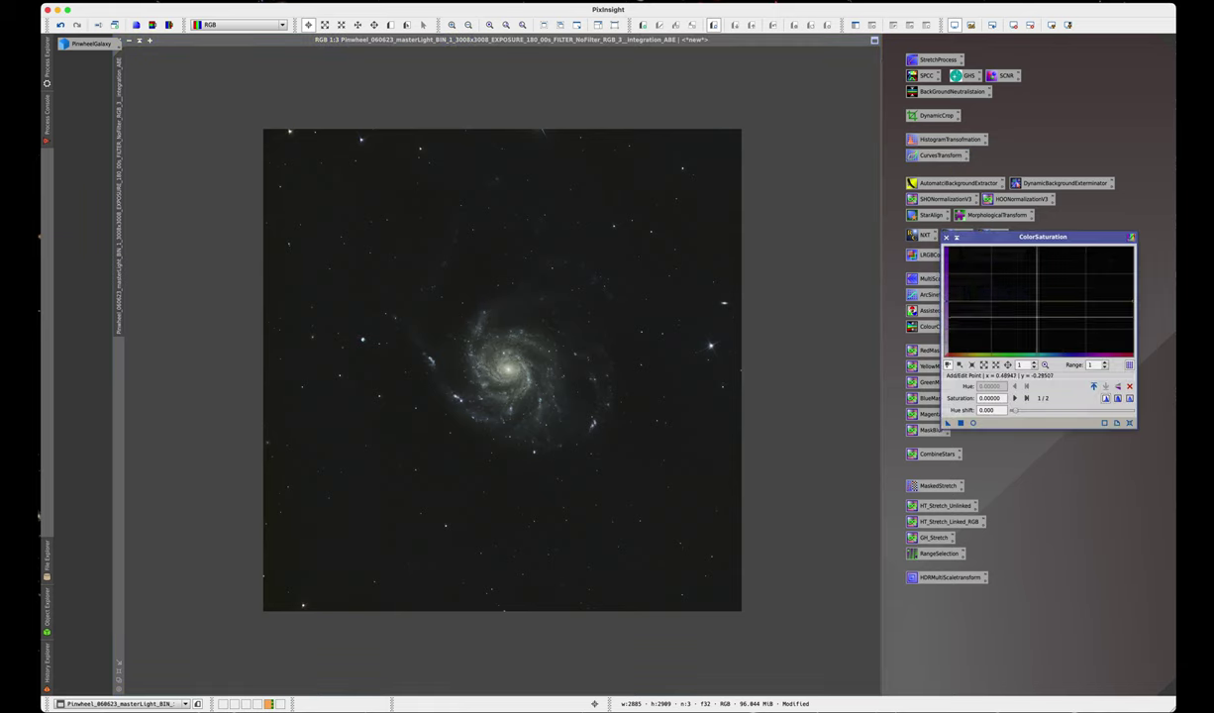
pyautogui.scroll(1, 747, 353)
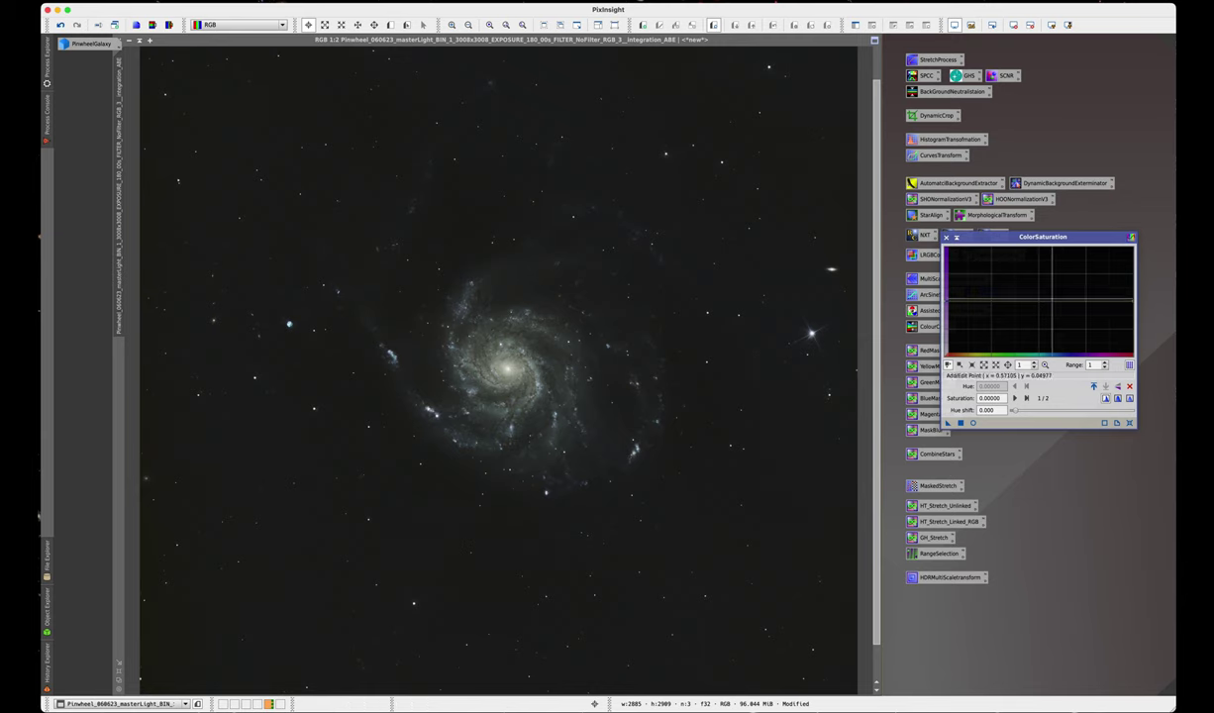
pyautogui.click(1039, 300)
pyautogui.click(990, 301)
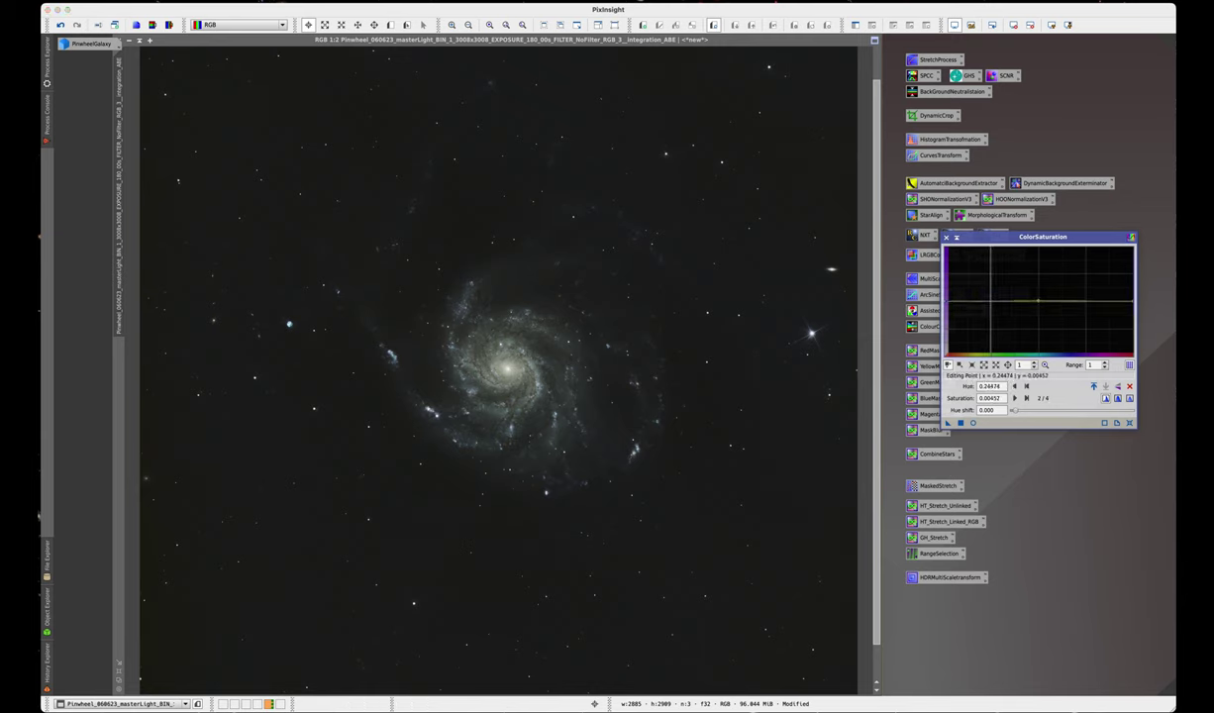
pyautogui.click(1084, 300)
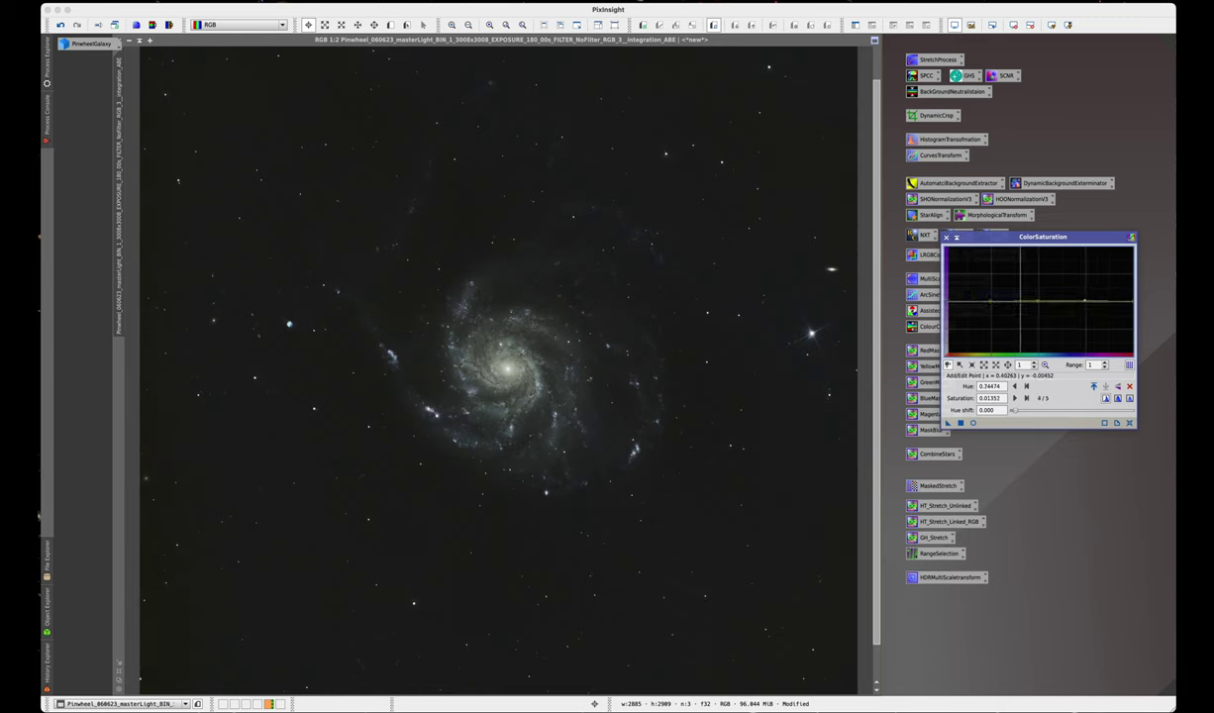
pyautogui.click(1016, 301)
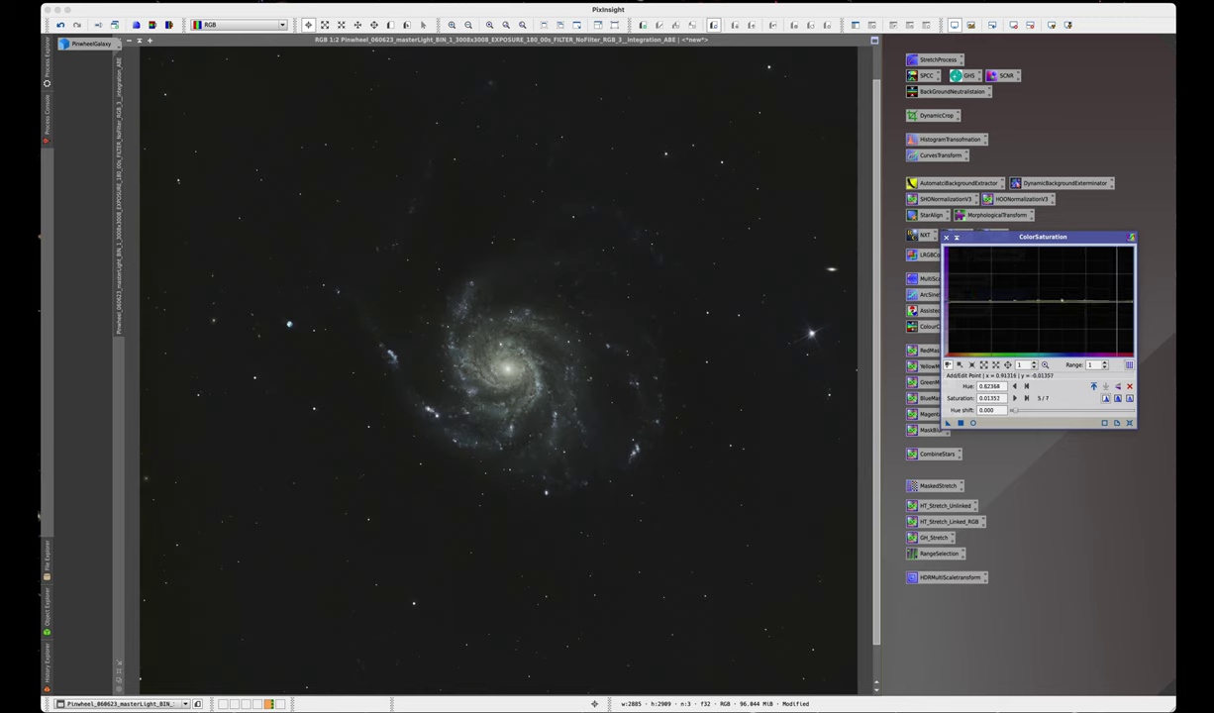
pyautogui.click(1062, 300)
pyautogui.click(1110, 300)
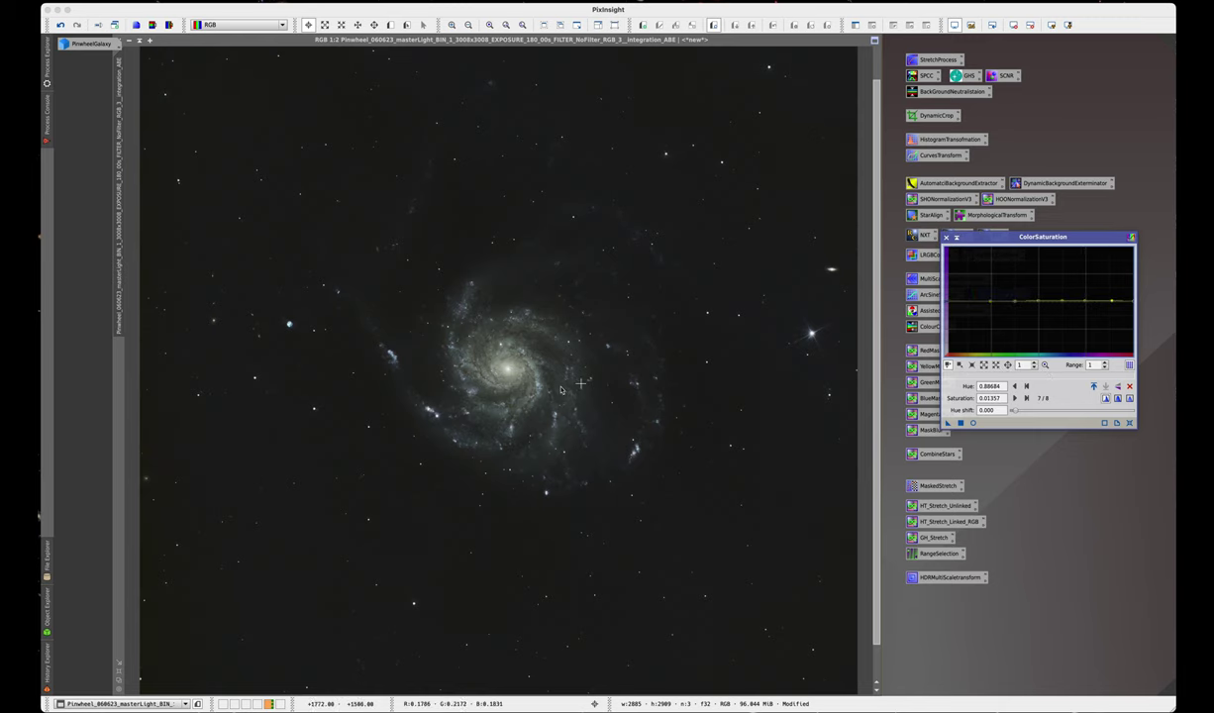
pyautogui.moveTo(458, 368); pyautogui.dragTo(454, 364)
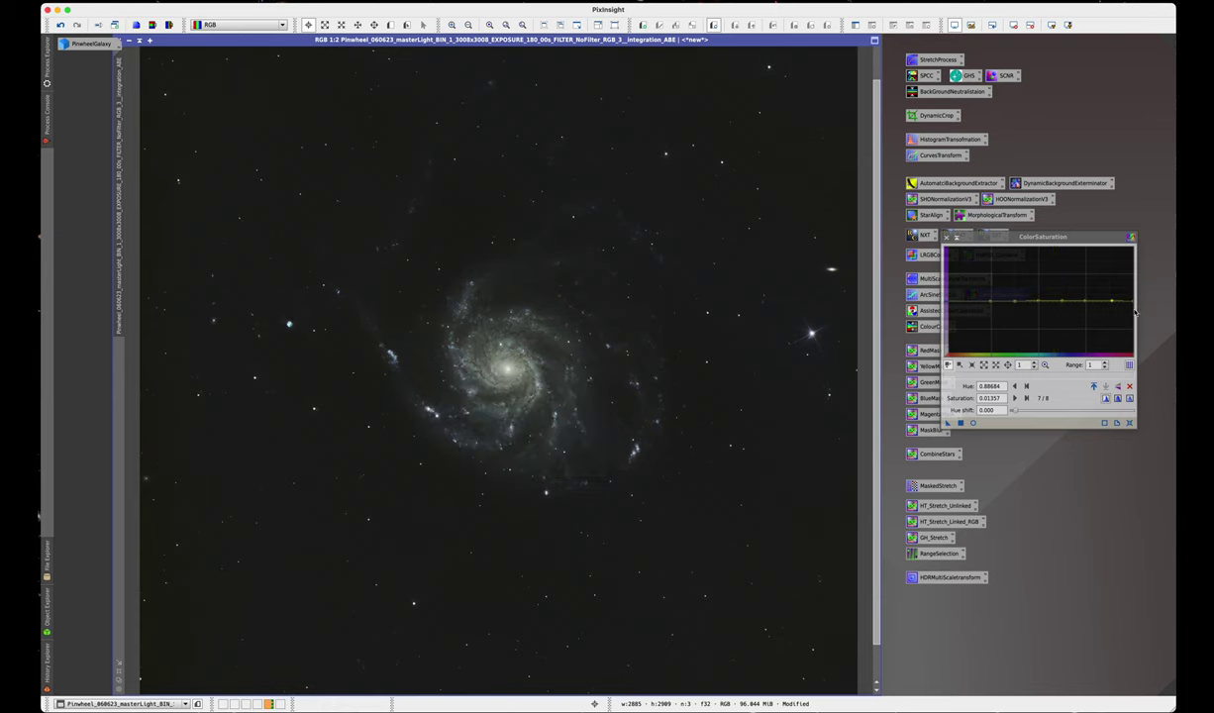
# Step: Raise saturation peaks near hues 0.92, 0.2 and 0.57 and apply to the galaxy
pyautogui.click(972, 423)
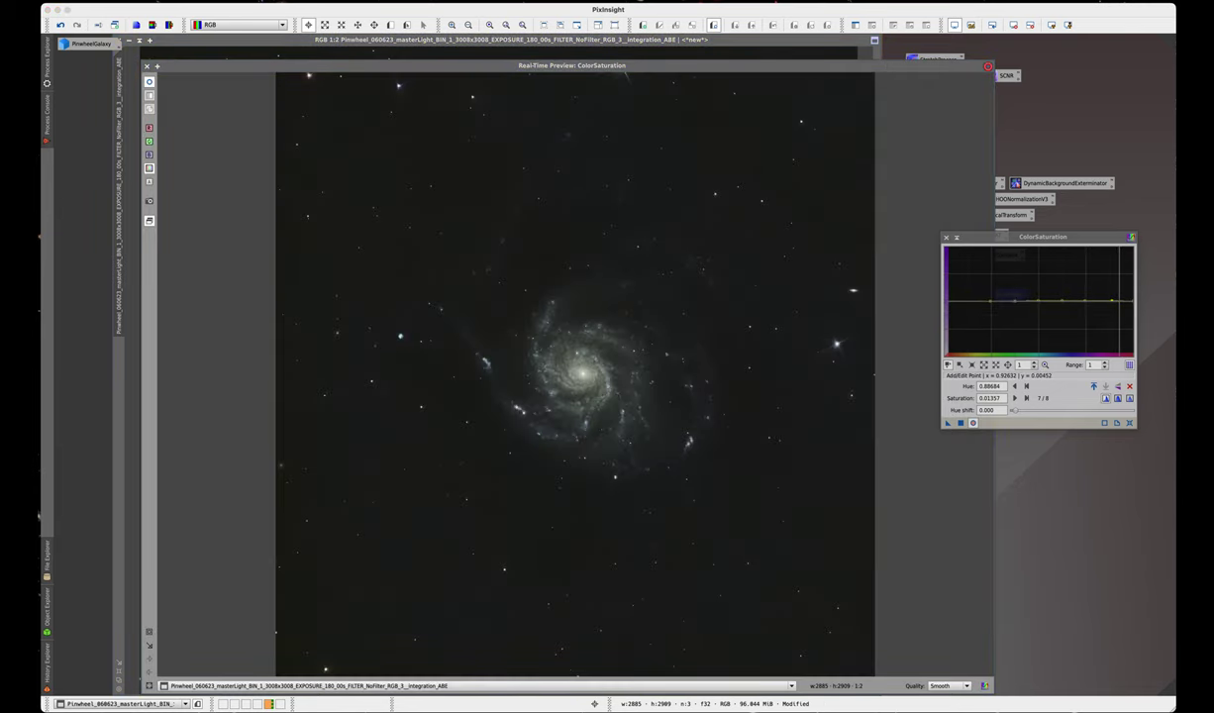
pyautogui.moveTo(1118, 300); pyautogui.dragTo(1119, 254)
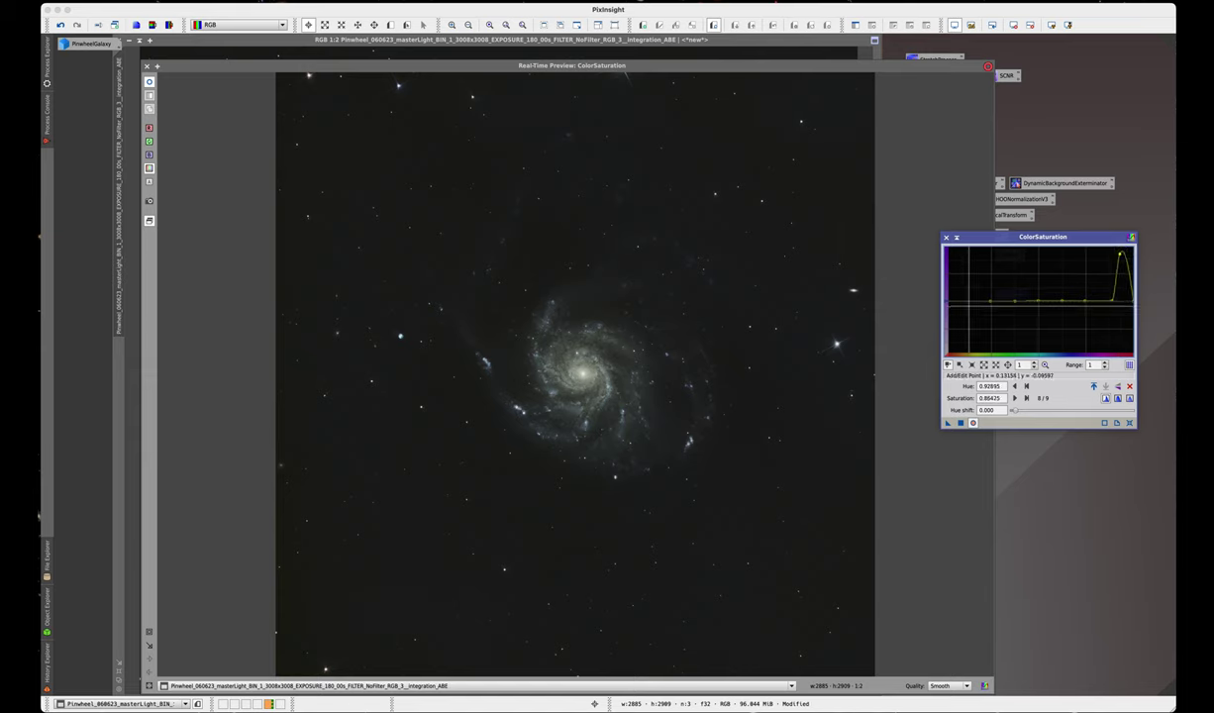
pyautogui.click(970, 300)
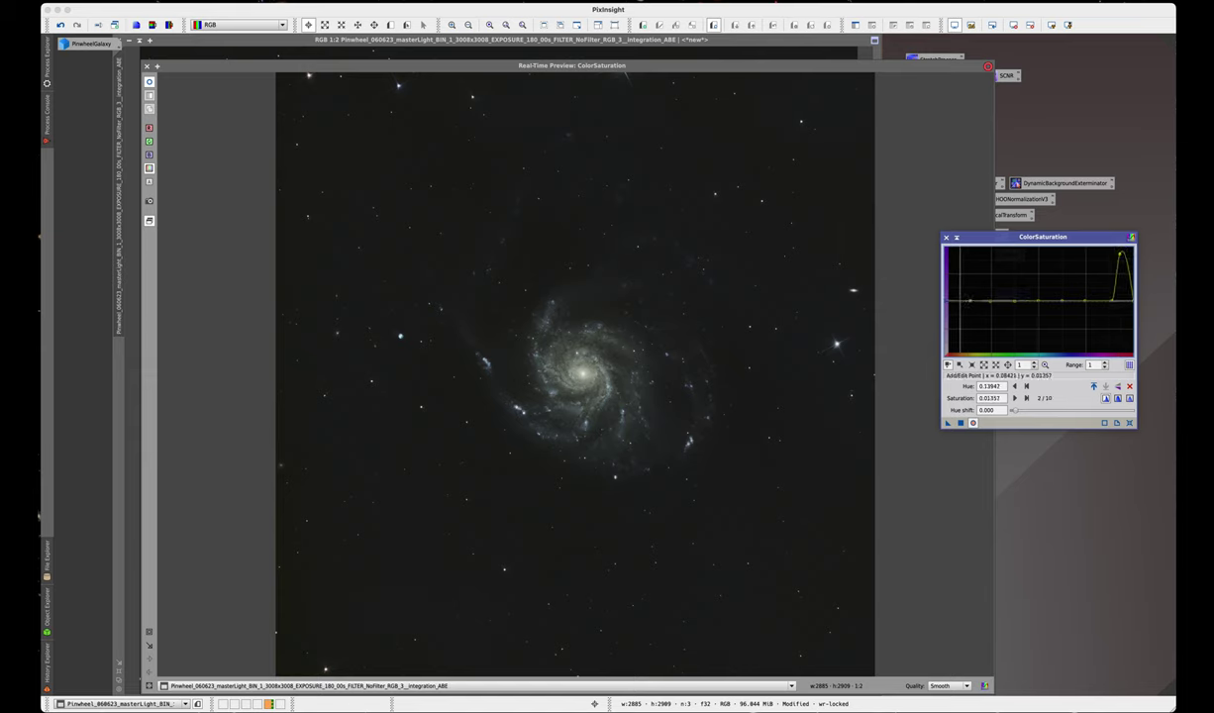
pyautogui.moveTo(981, 300); pyautogui.dragTo(981, 255)
pyautogui.click(957, 300)
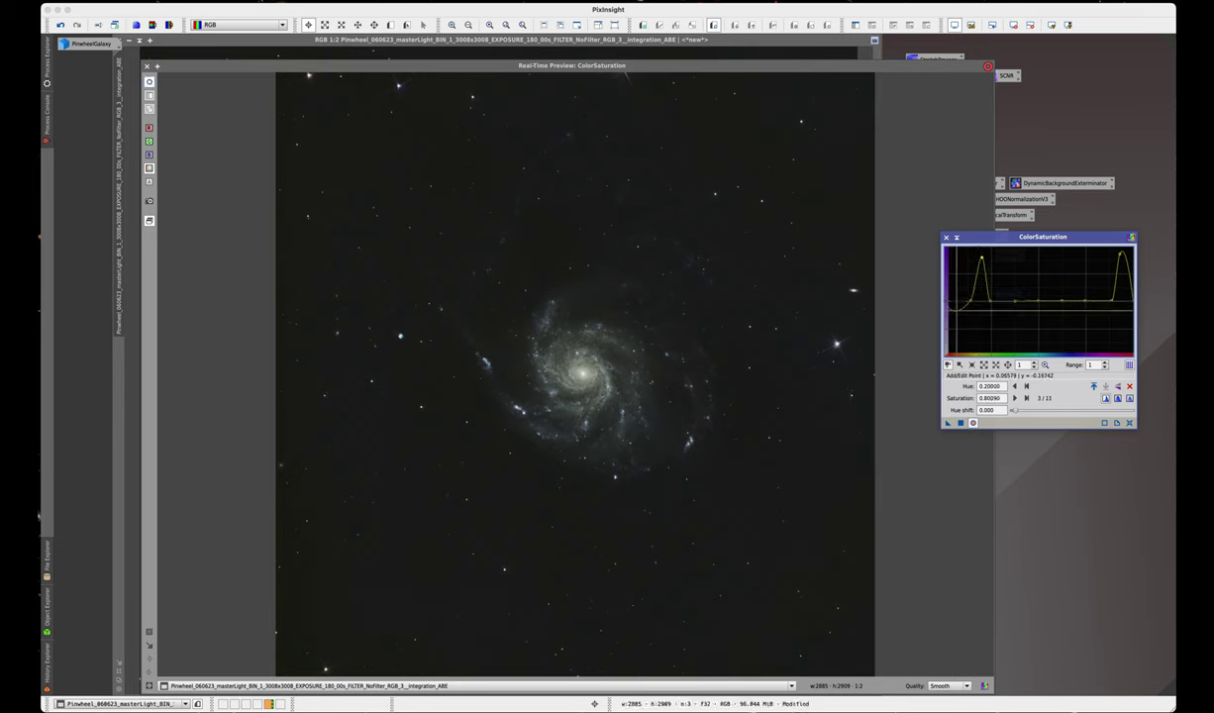
pyautogui.moveTo(957, 300); pyautogui.dragTo(958, 300)
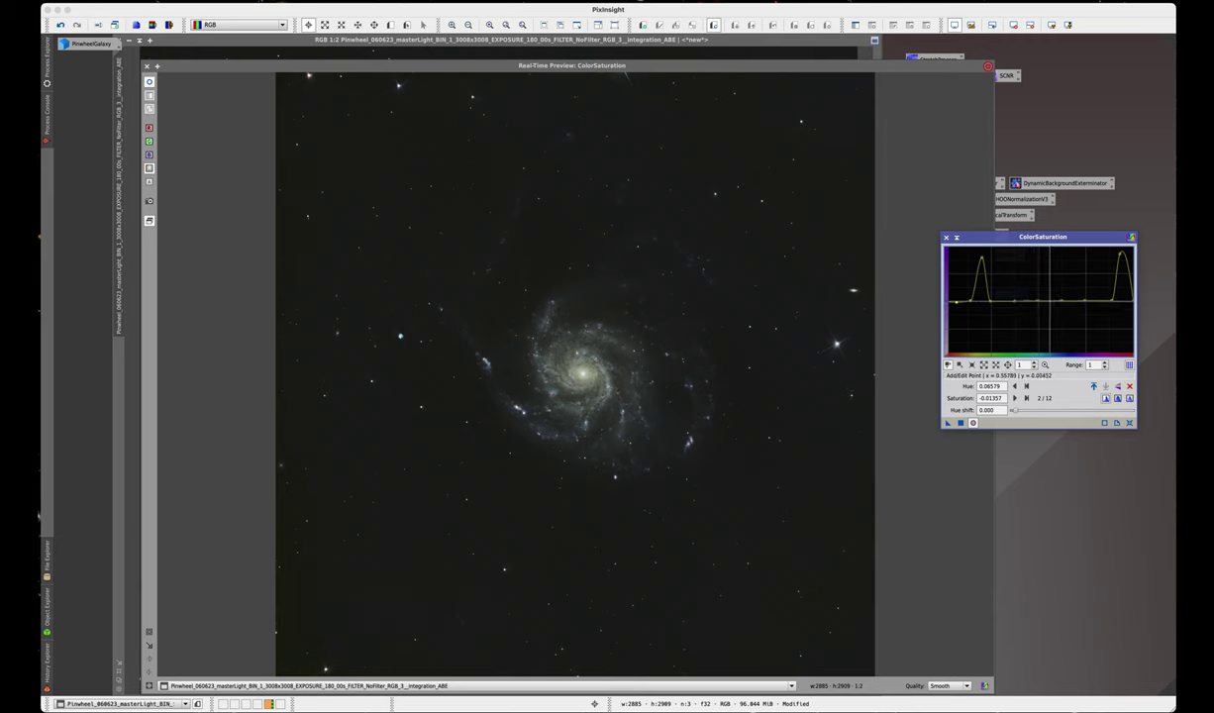
pyautogui.moveTo(1050, 300); pyautogui.dragTo(1050, 248)
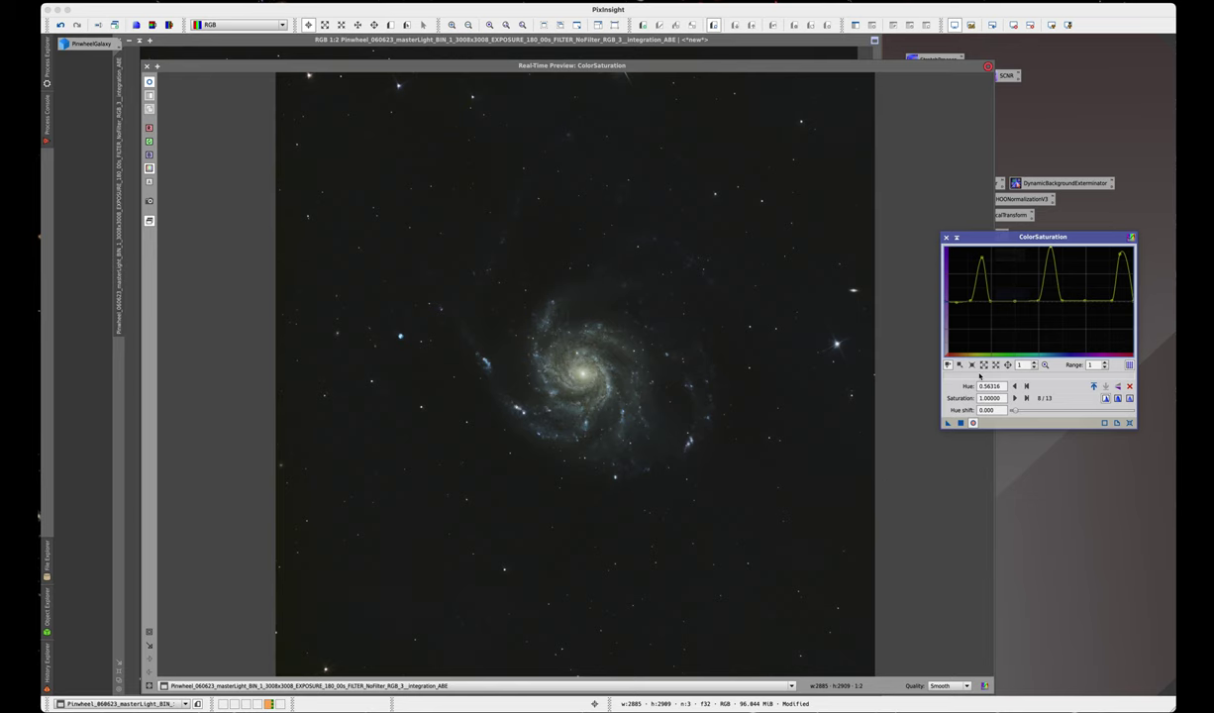
pyautogui.moveTo(948, 423); pyautogui.dragTo(923, 396)
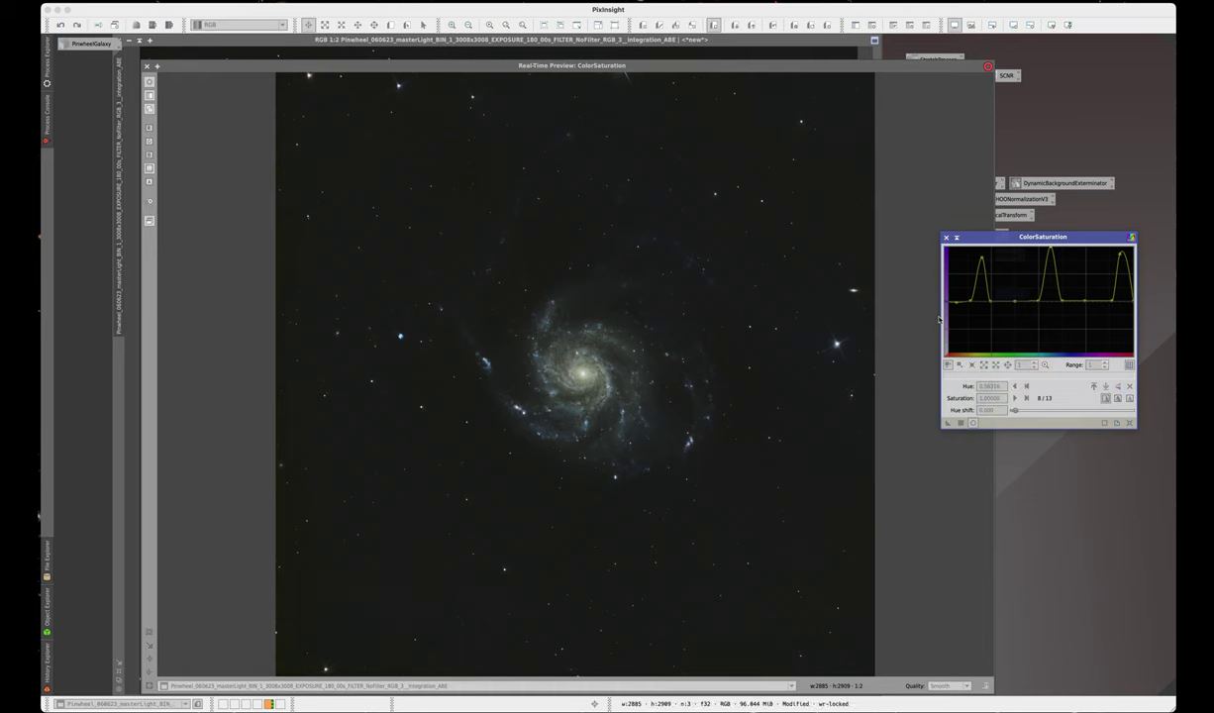
# Step: Reset and close ColorSaturation, the Process Console and preview, then zoom in and out to inspect
pyautogui.click(1128, 423)
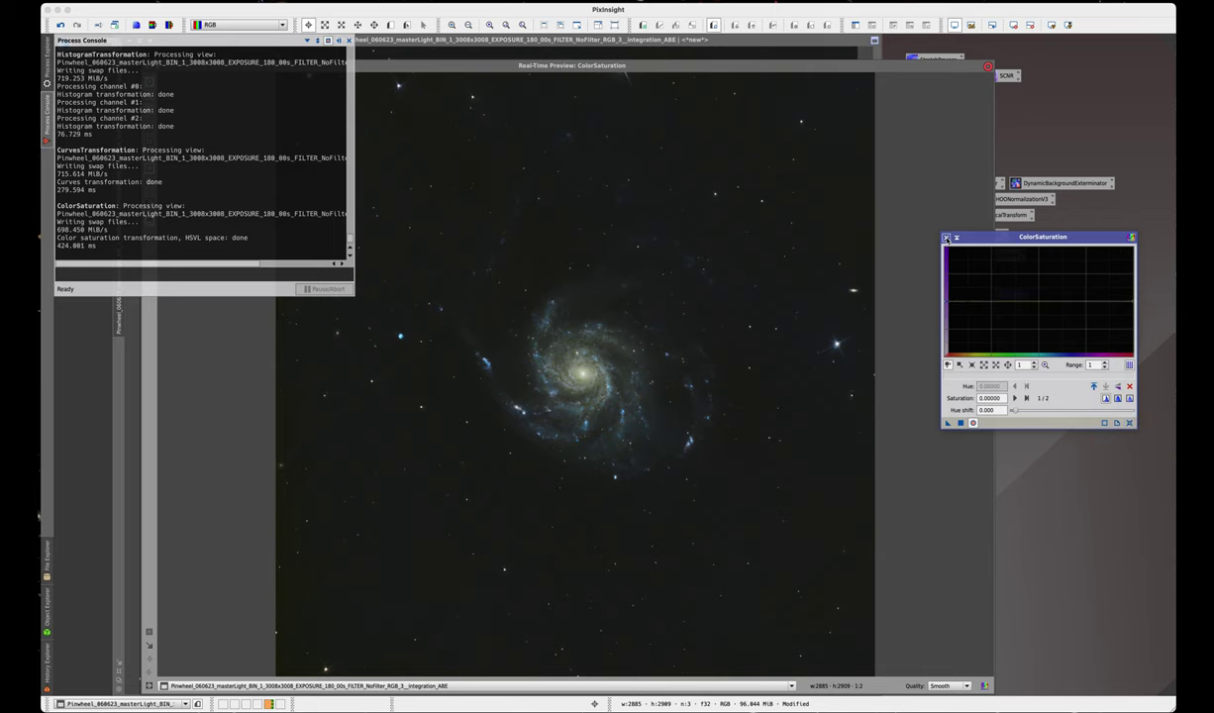
pyautogui.click(946, 239)
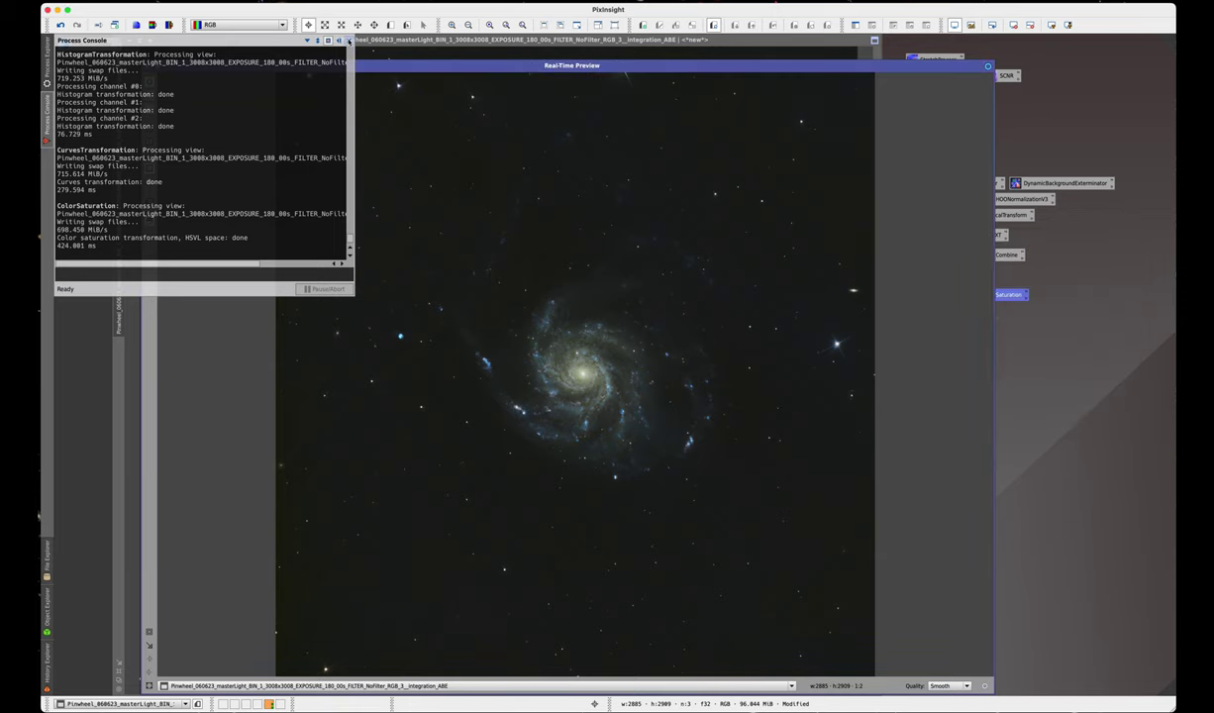
pyautogui.click(349, 41)
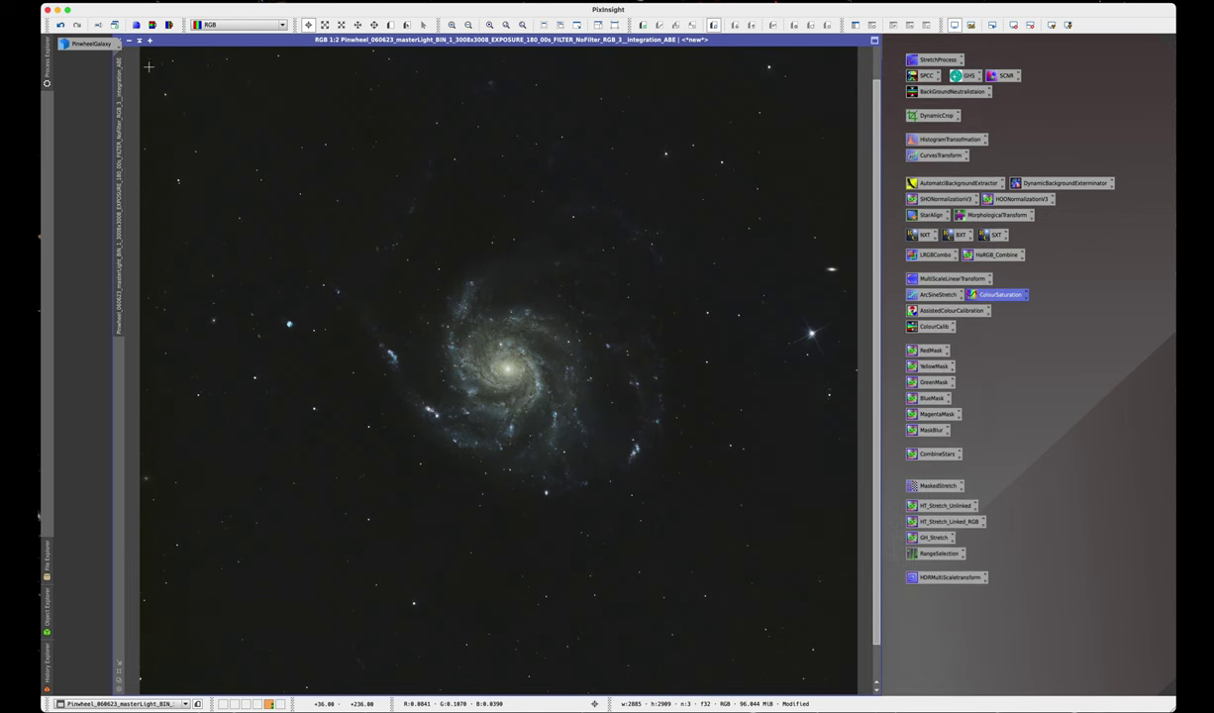
pyautogui.hotkey('ctrl', '+')
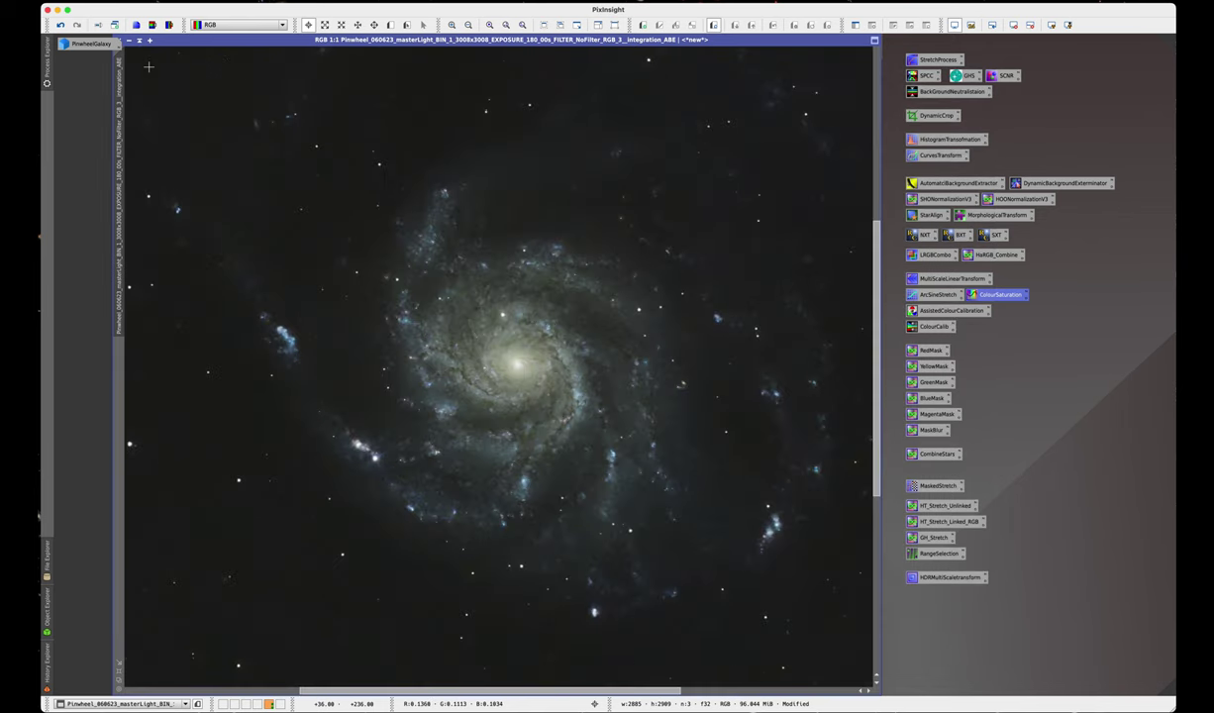
pyautogui.hotkey('ctrl', '-')
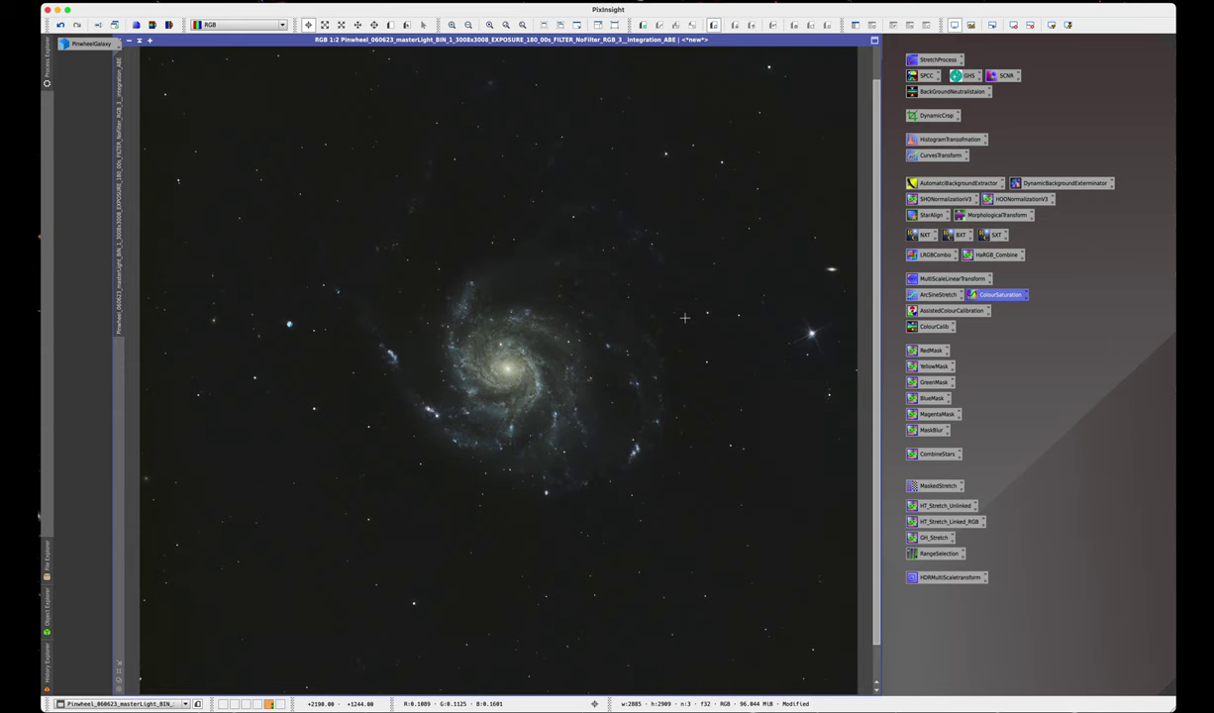
pyautogui.hotkey('ctrl', '-')
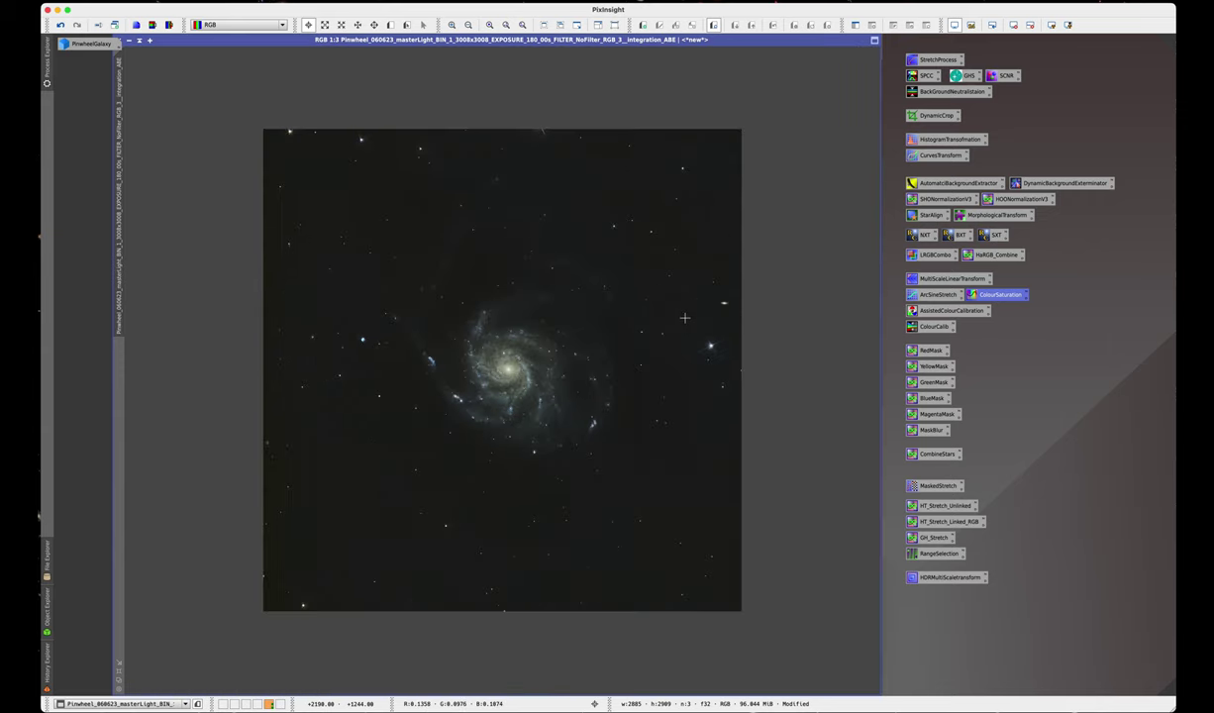
pyautogui.hotkey('ctrl', '+')
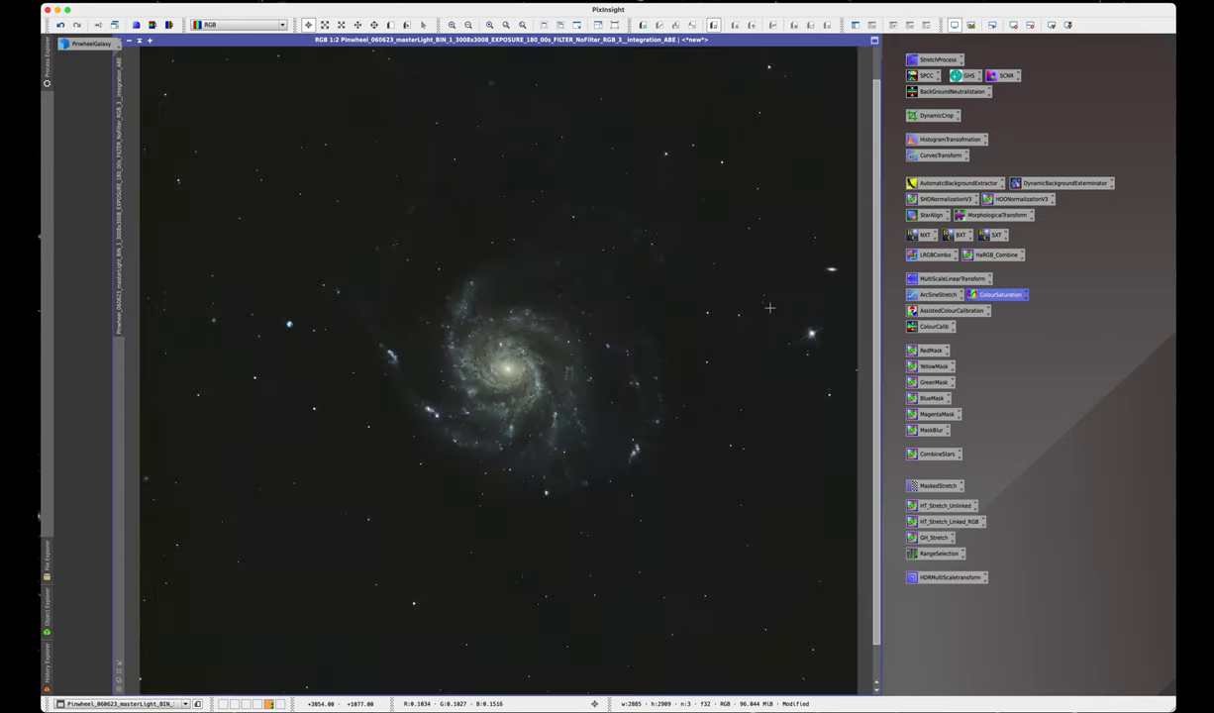
pyautogui.click(925, 236)
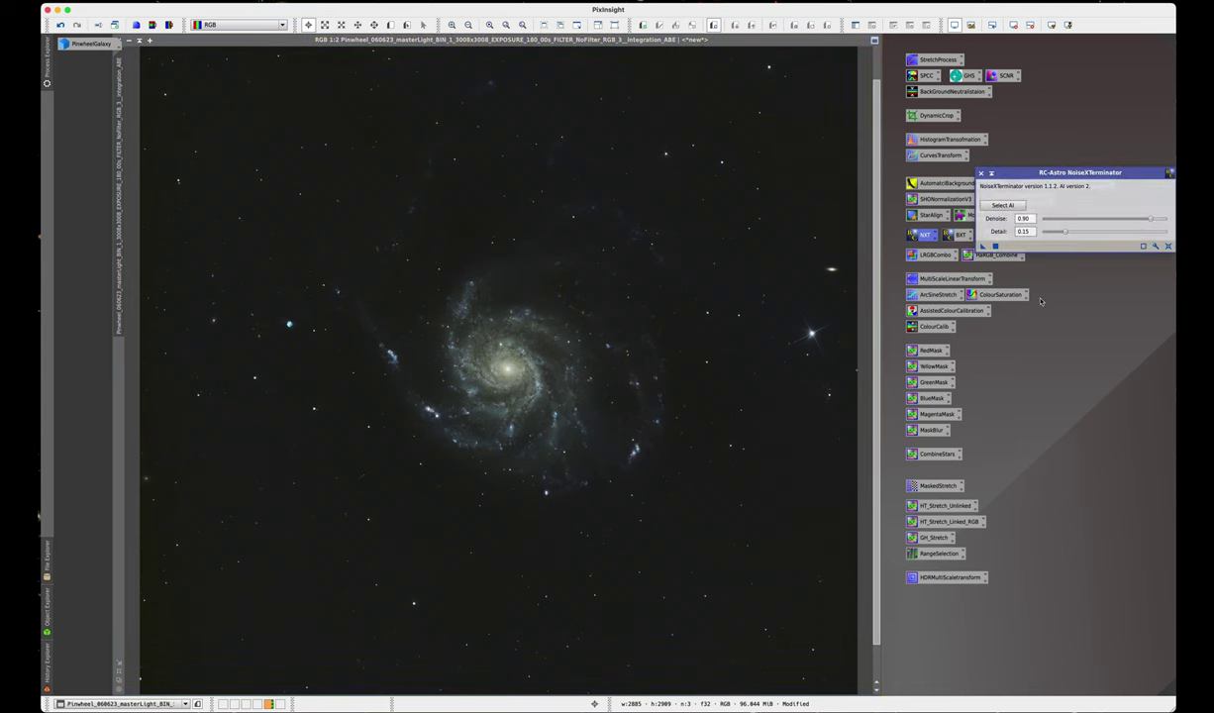
# Step: Denoise the galaxy with NoiseXTerminator at Denoise 0.54 and Detail 0.00, then check it at full size
pyautogui.moveTo(1147, 222); pyautogui.dragTo(1104, 221)
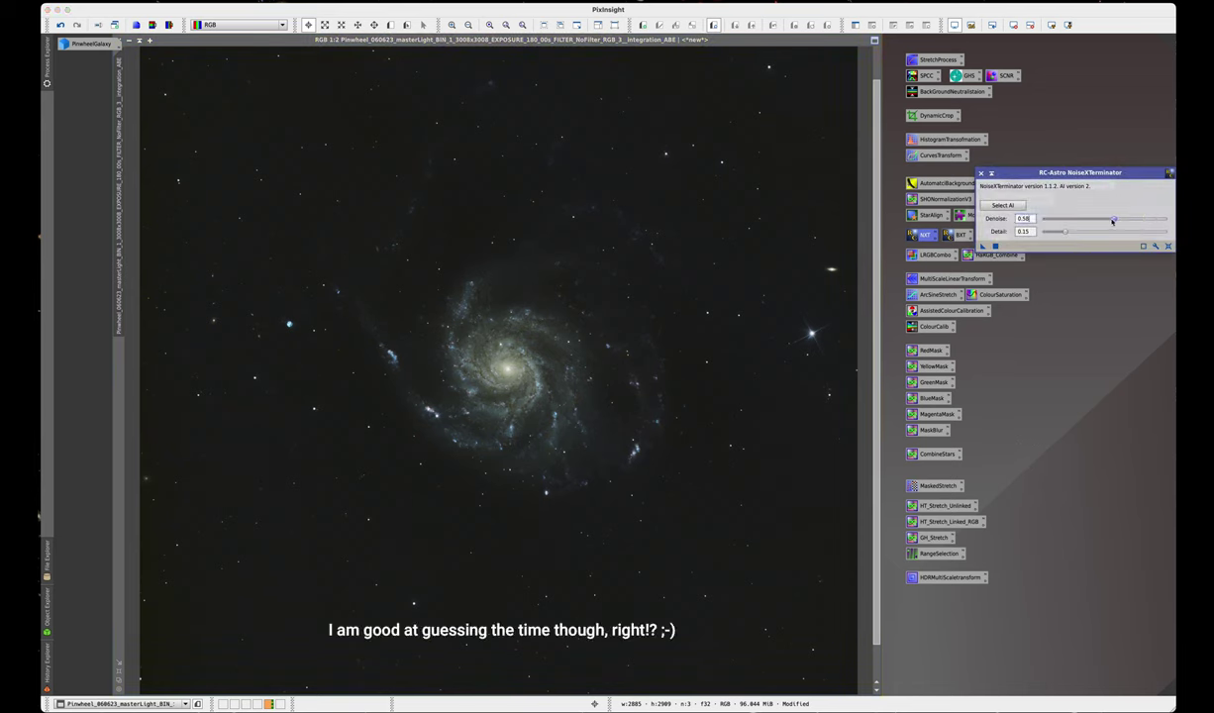
pyautogui.moveTo(1104, 221); pyautogui.dragTo(1109, 221)
pyautogui.doubleClick(1023, 231)
pyautogui.write('0')
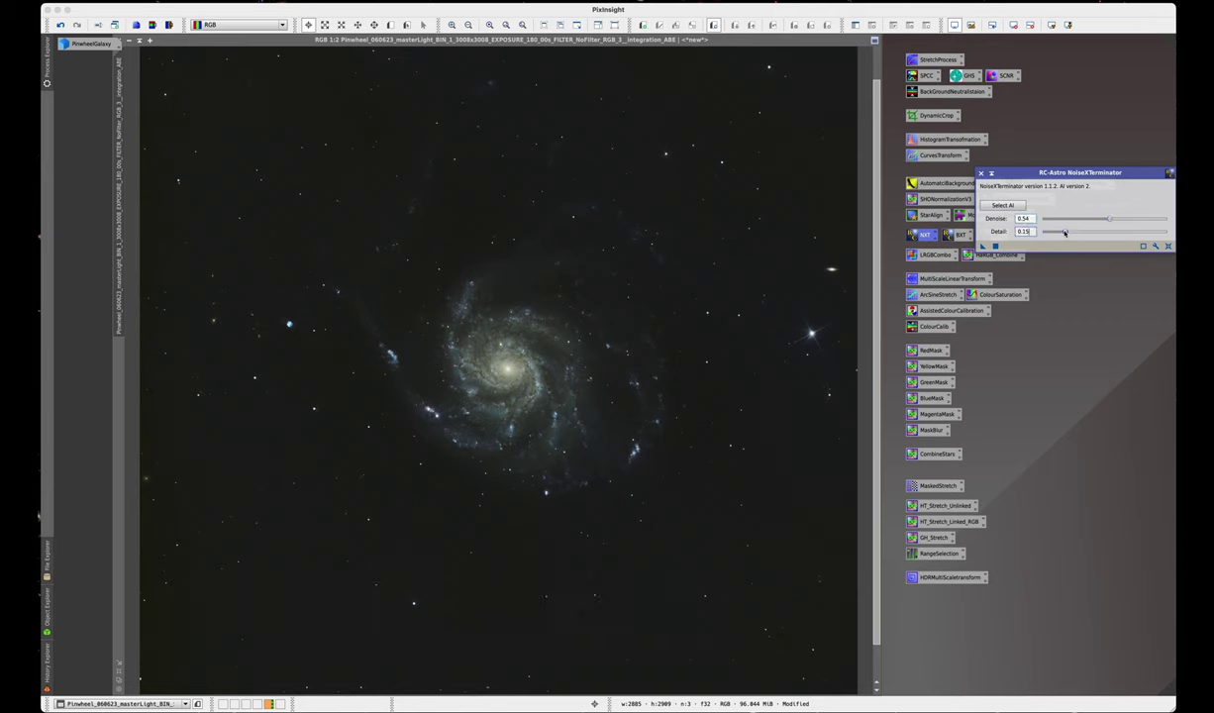
pyautogui.press('Return')
pyautogui.moveTo(982, 246); pyautogui.dragTo(641, 242)
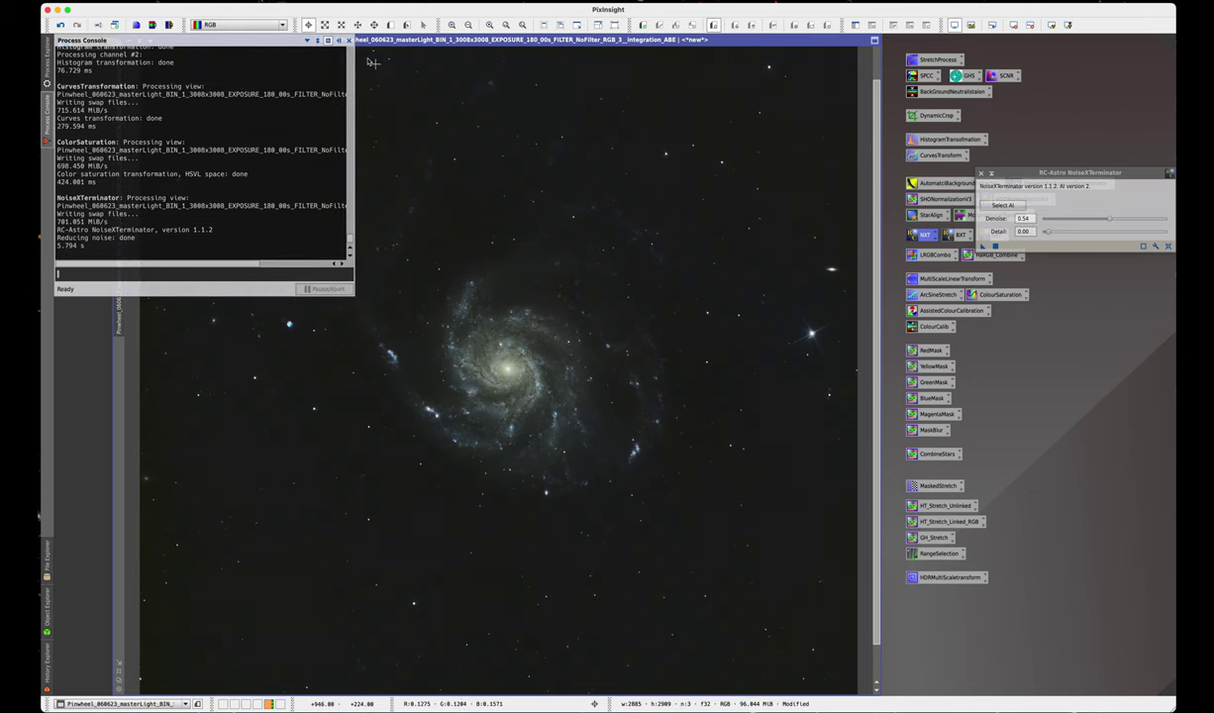
pyautogui.click(347, 40)
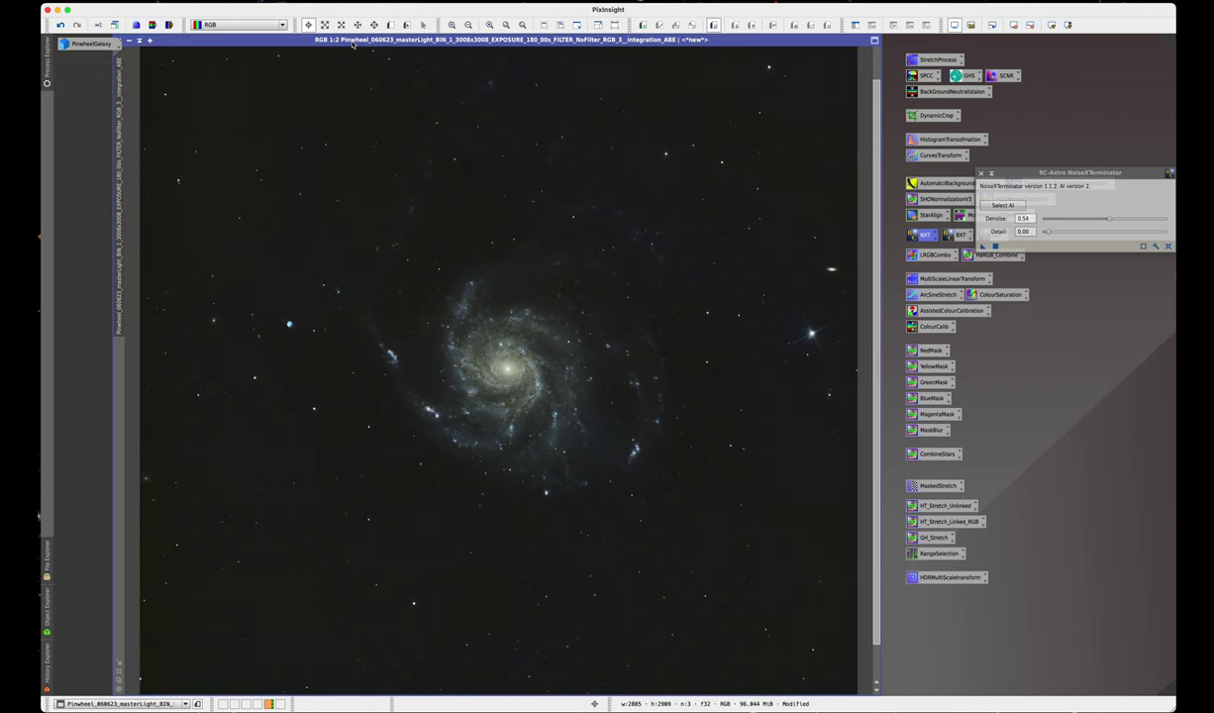
pyautogui.hotkey('ctrl', '+')
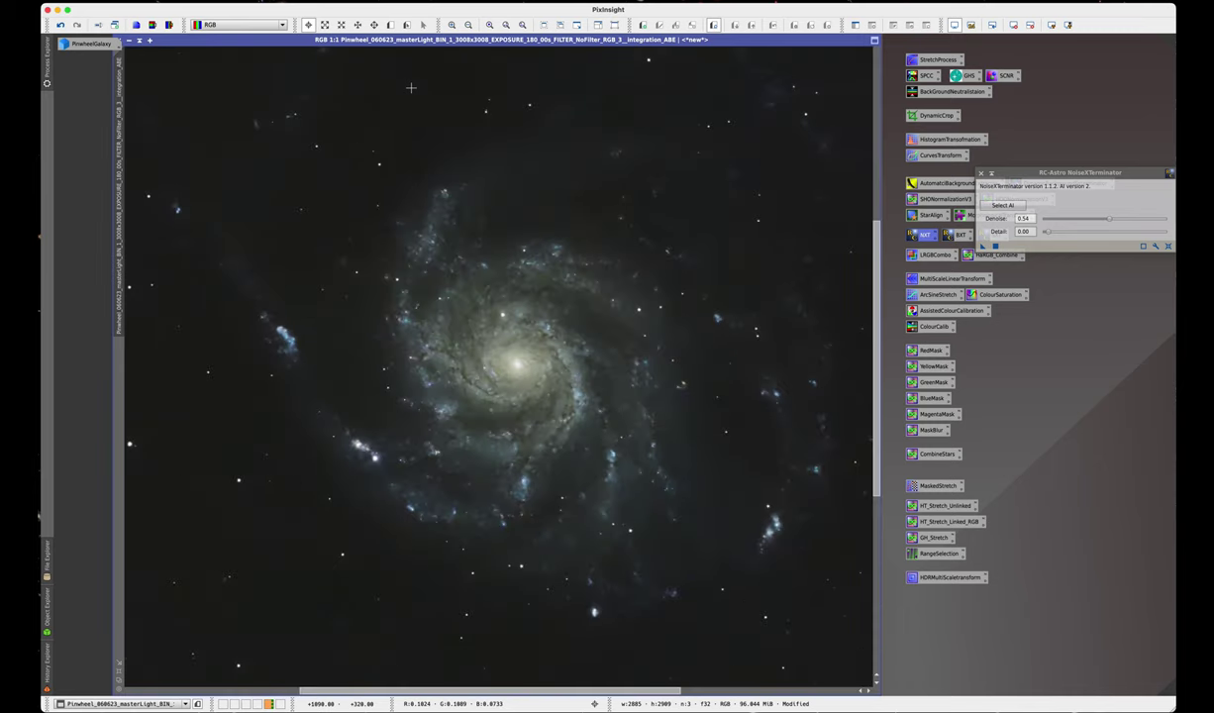
pyautogui.hotkey('ctrl', '-')
pyautogui.hotkey('ctrl', '-')
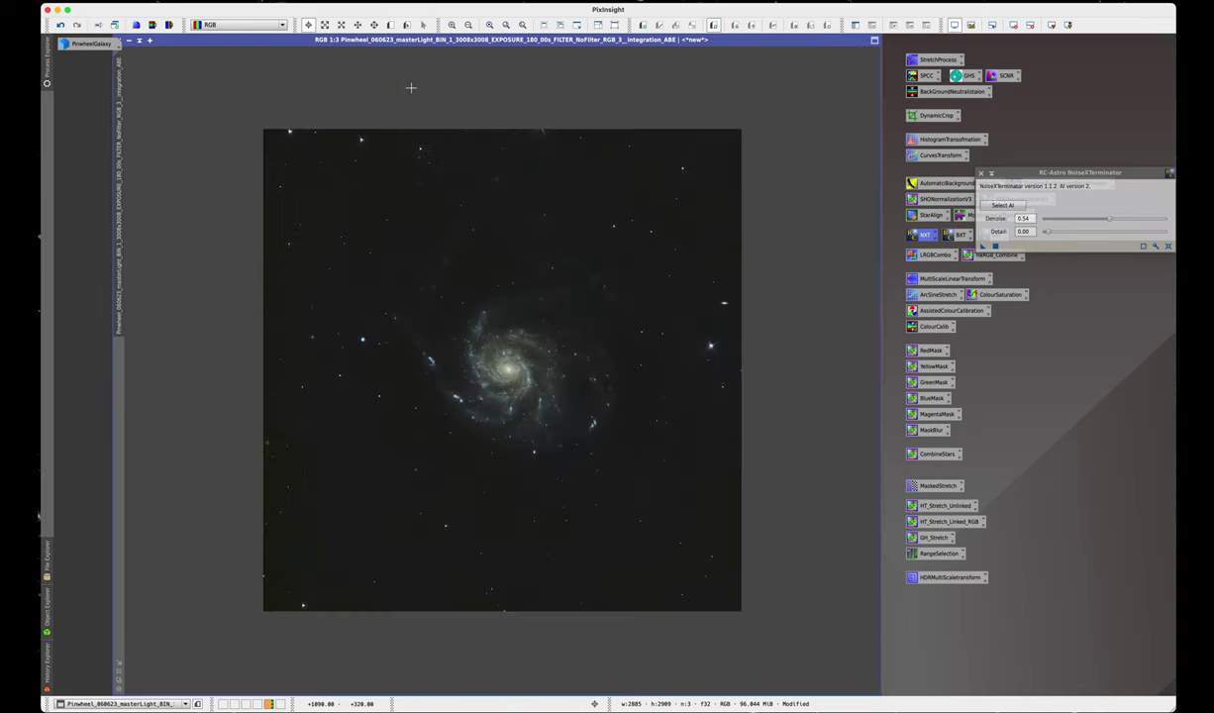
# Step: Apply SCNR green removal to the Pinwheel image at Amount 1.00 with Average Neutral protection
pyautogui.press('Escape')
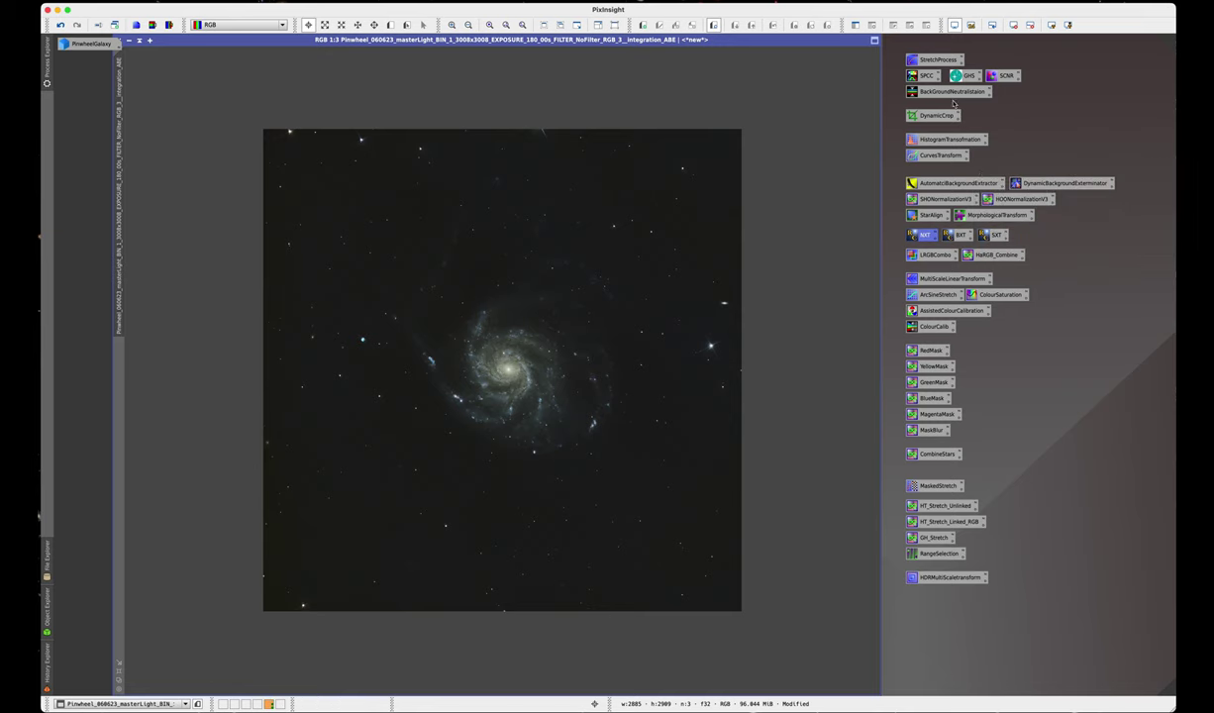
pyautogui.doubleClick(1003, 75)
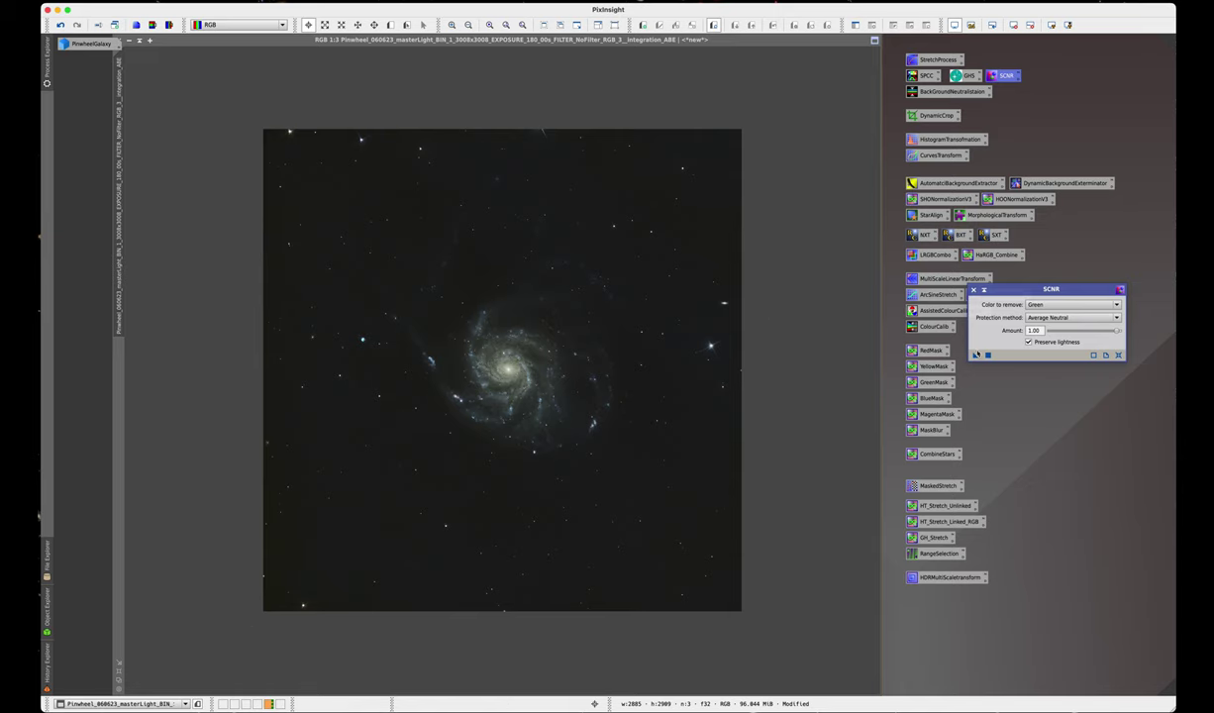
pyautogui.moveTo(975, 354); pyautogui.dragTo(608, 289)
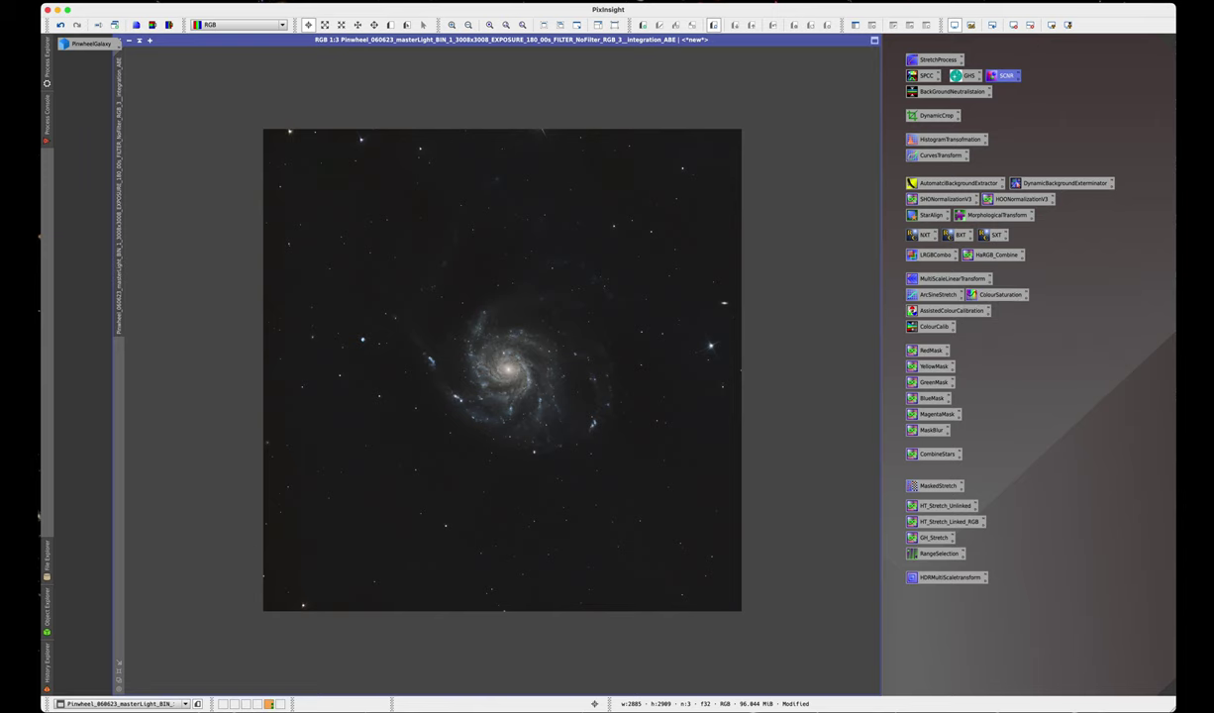
pyautogui.scroll(1, 777, 282)
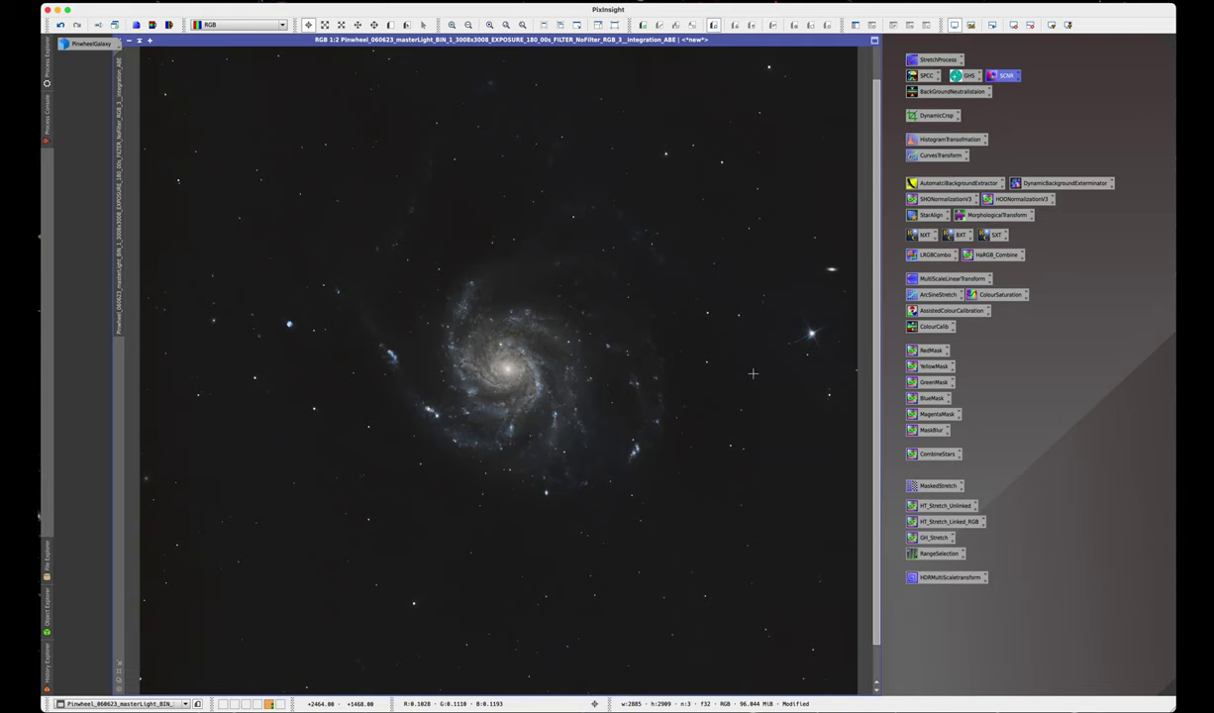
pyautogui.scroll(-1, 753, 373)
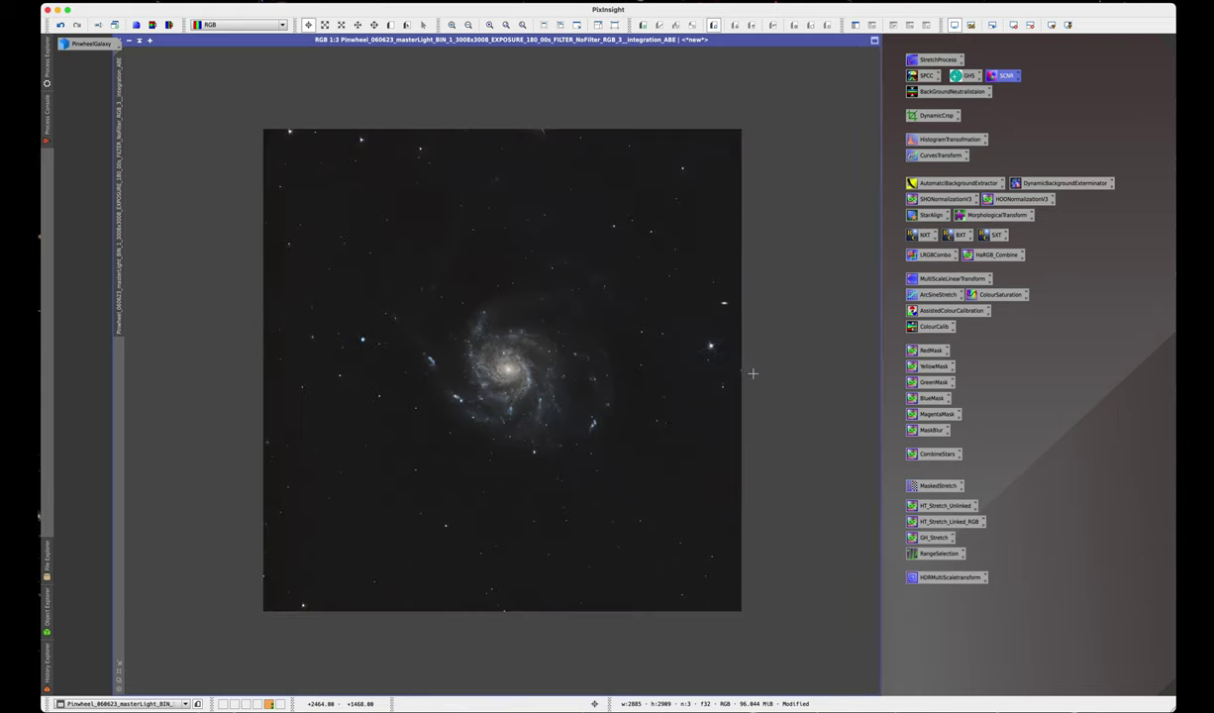